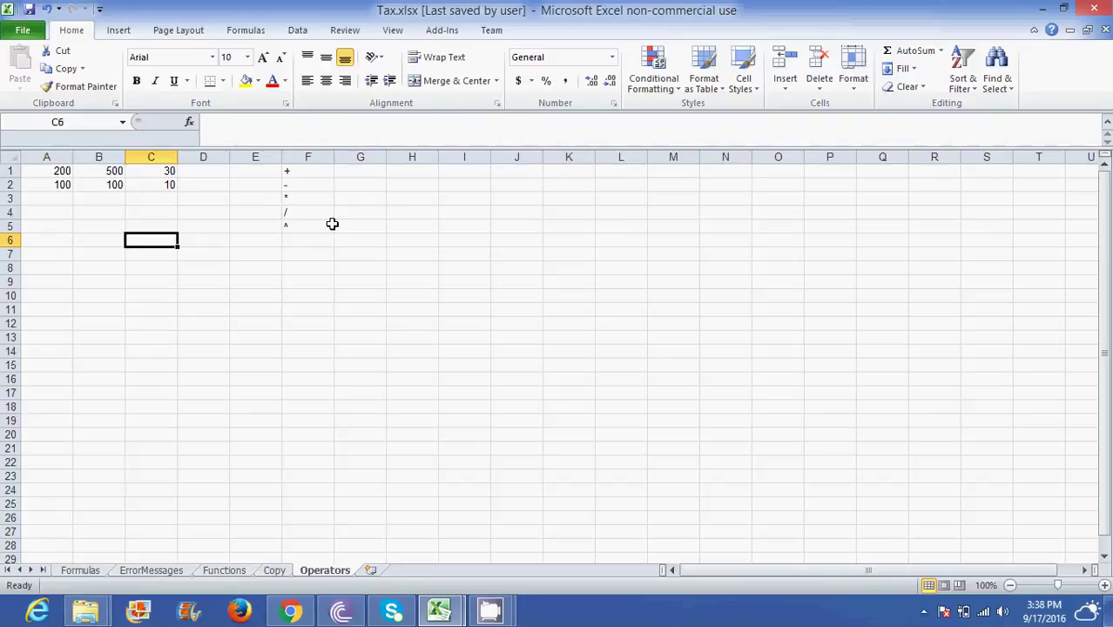
- Examine the operator symbols listed in F1:F5 and the numbers in A1:C2
click(301, 174)
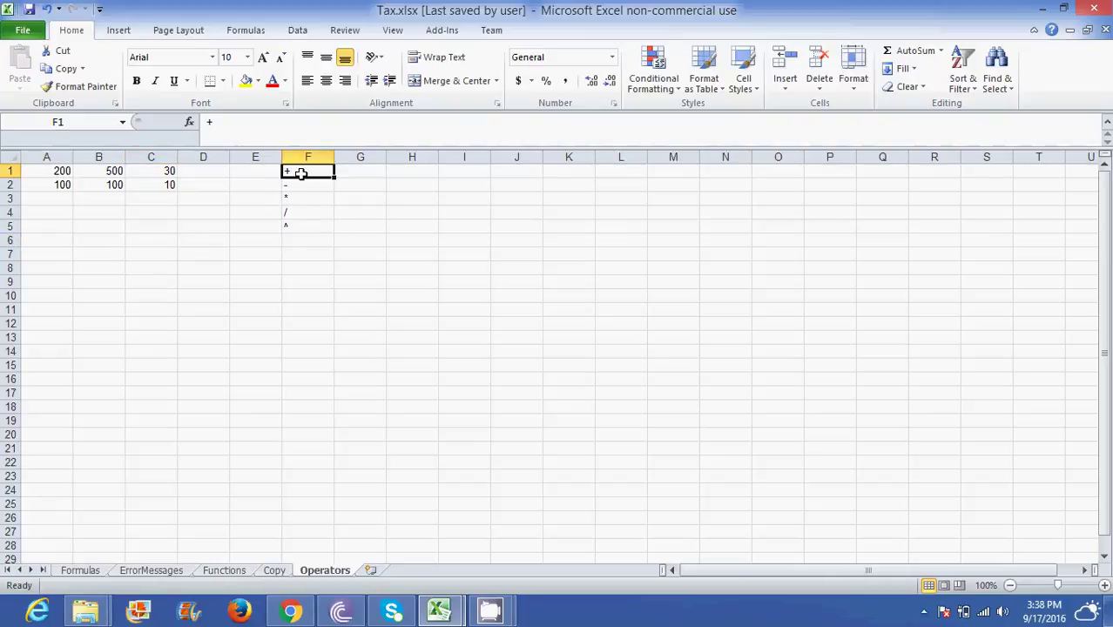
key(Down)
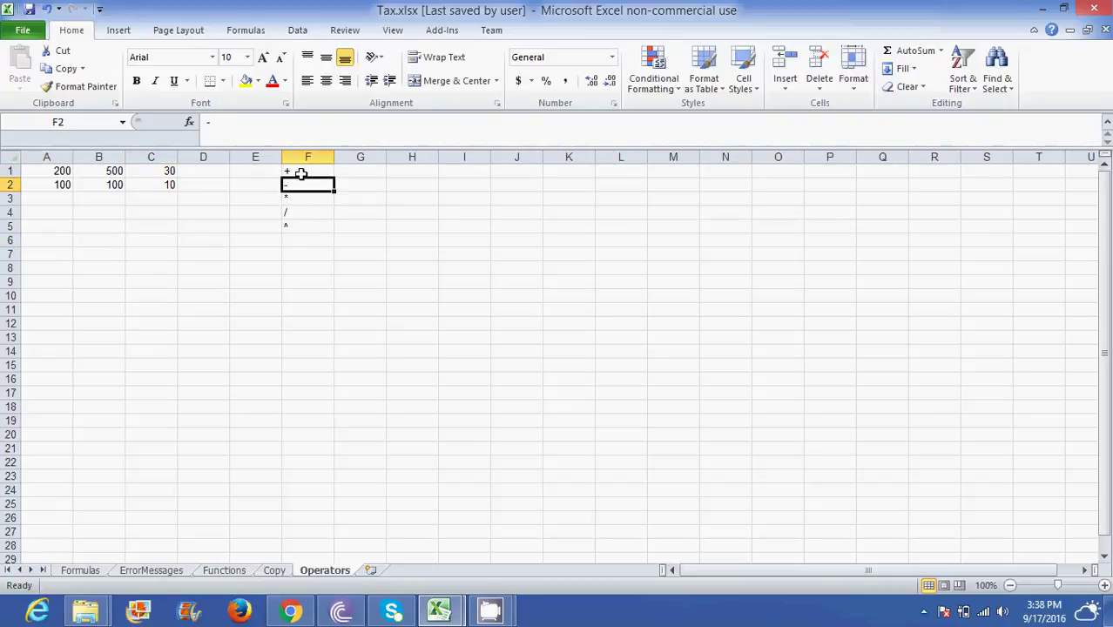
key(Down)
key(Down)
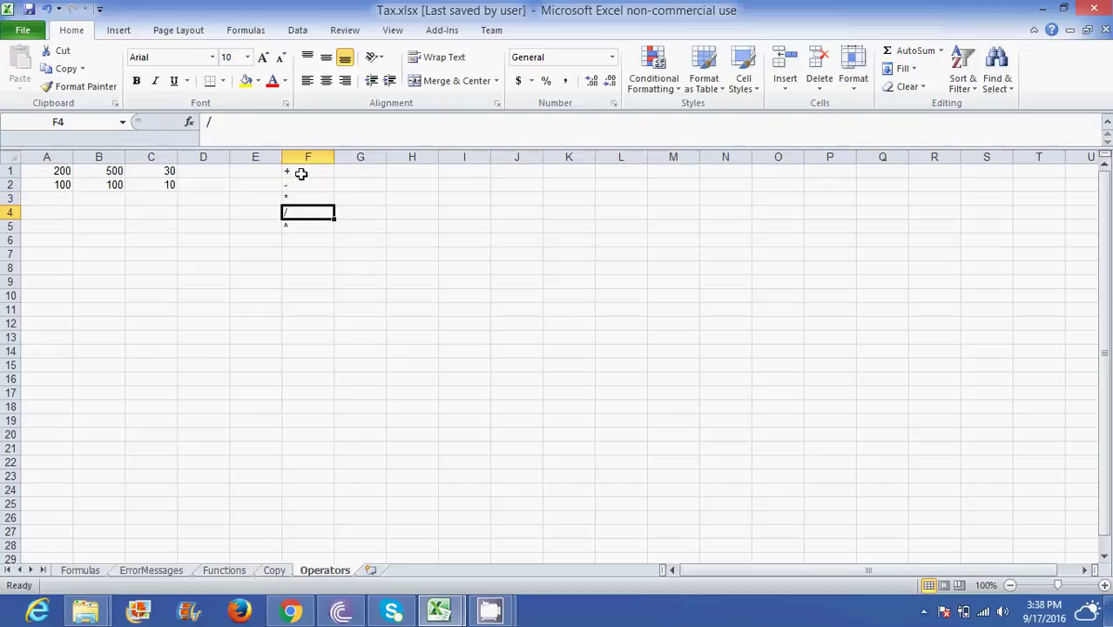
key(Down)
key(Left)
key(Left)
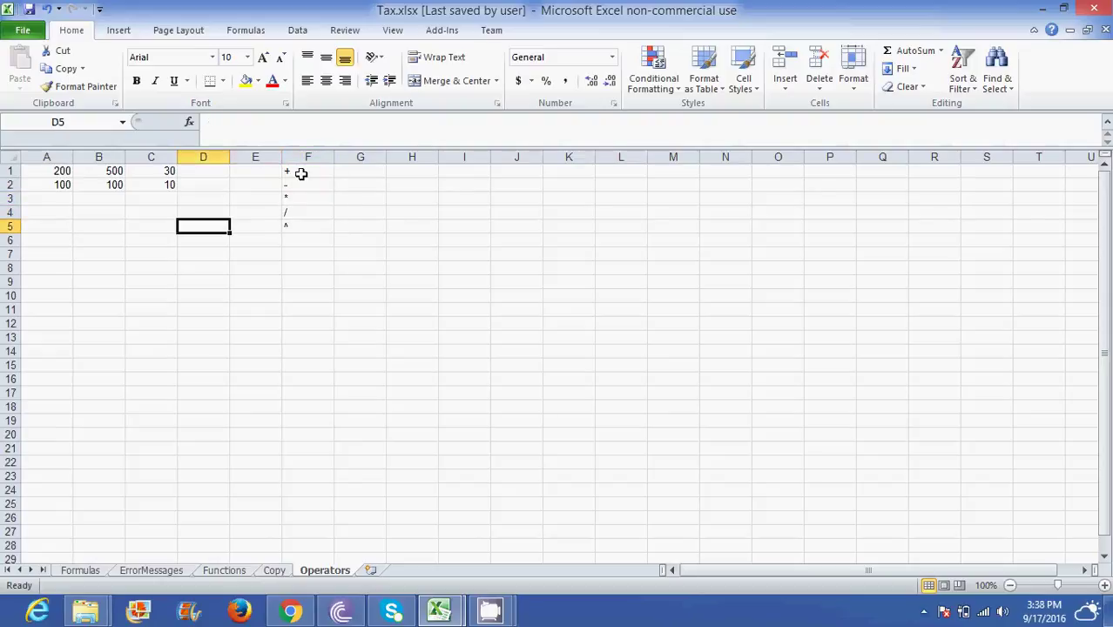
key(Left)
key(Left)
key(Left)
key(Up)
key(Up)
key(Up)
key(Up)
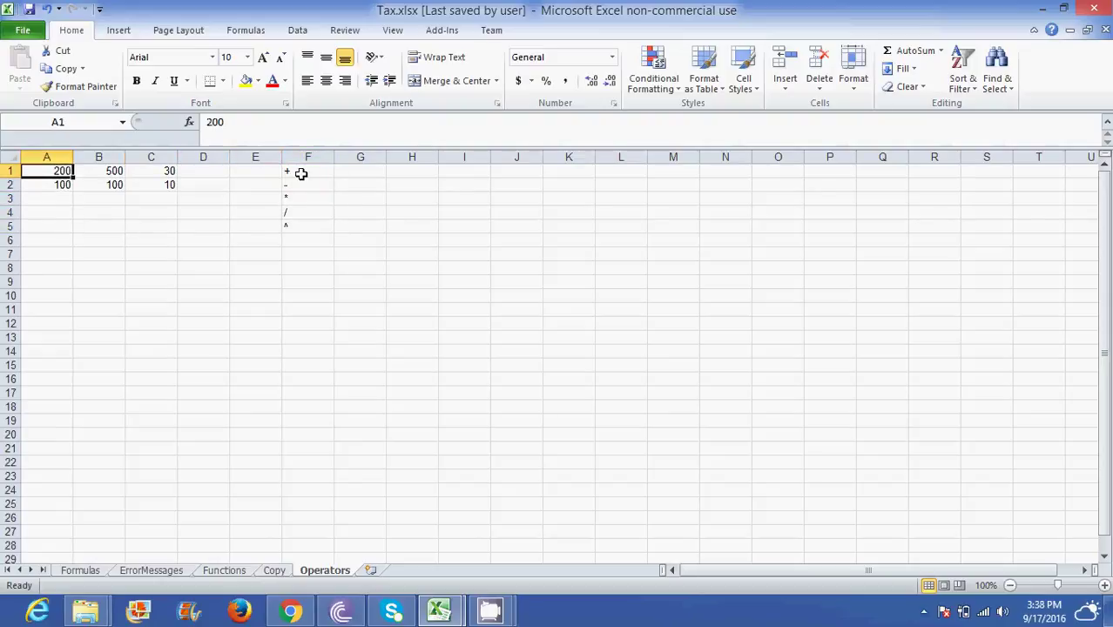
key(Right)
key(Right)
key(Down)
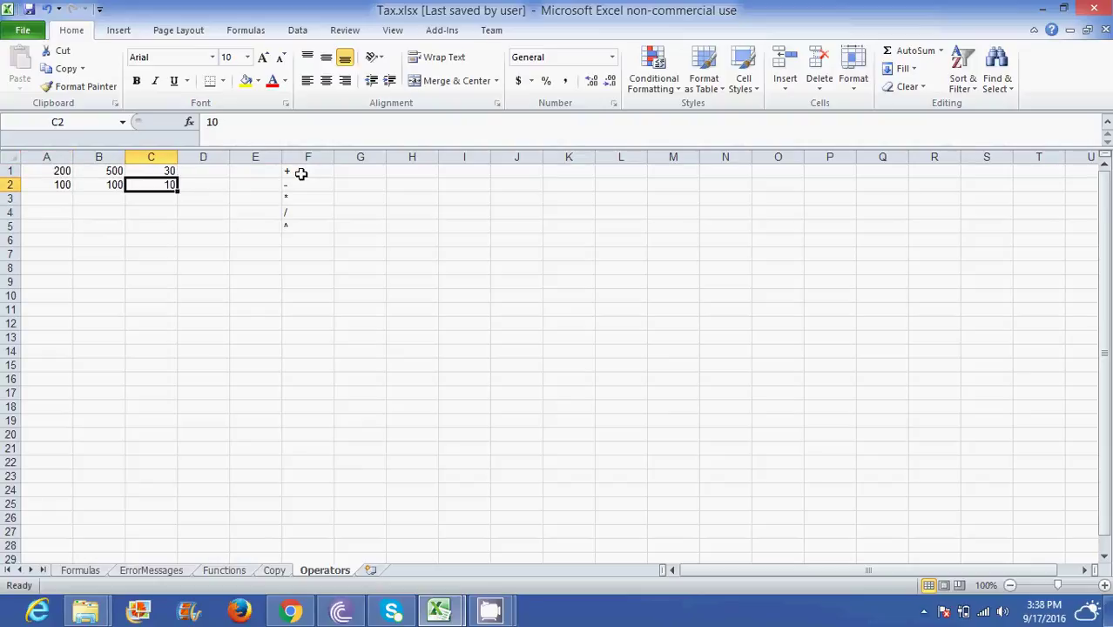
key(Left)
key(Left)
key(Down)
key(Down)
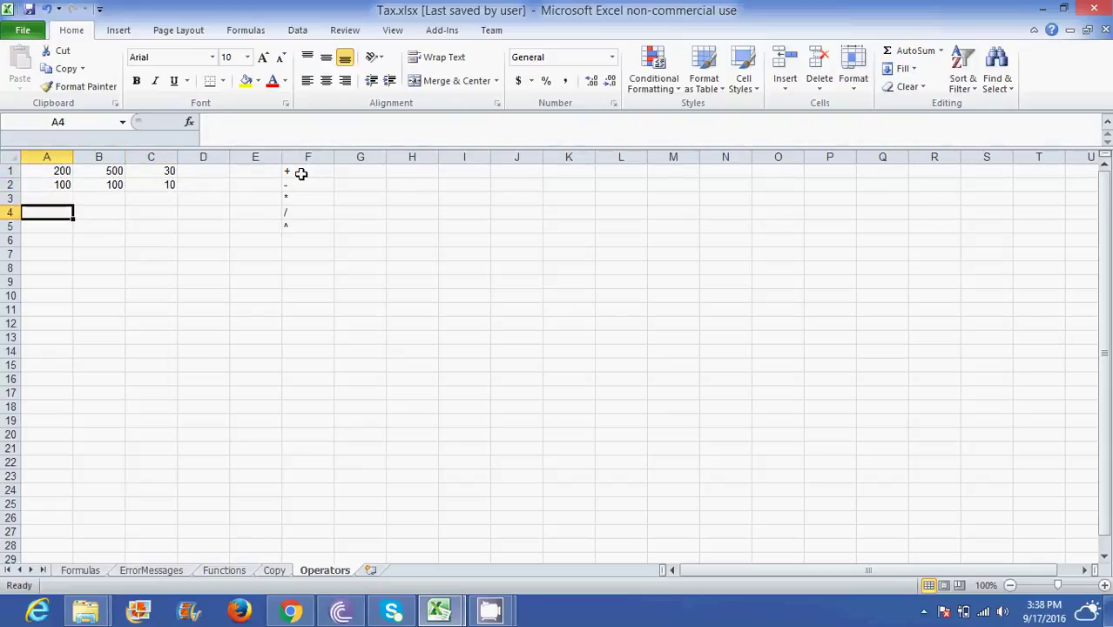
- Enter the sum of A1 and A2 in cell A4 as 200+100, without an equals sign
click(62, 171)
click(58, 186)
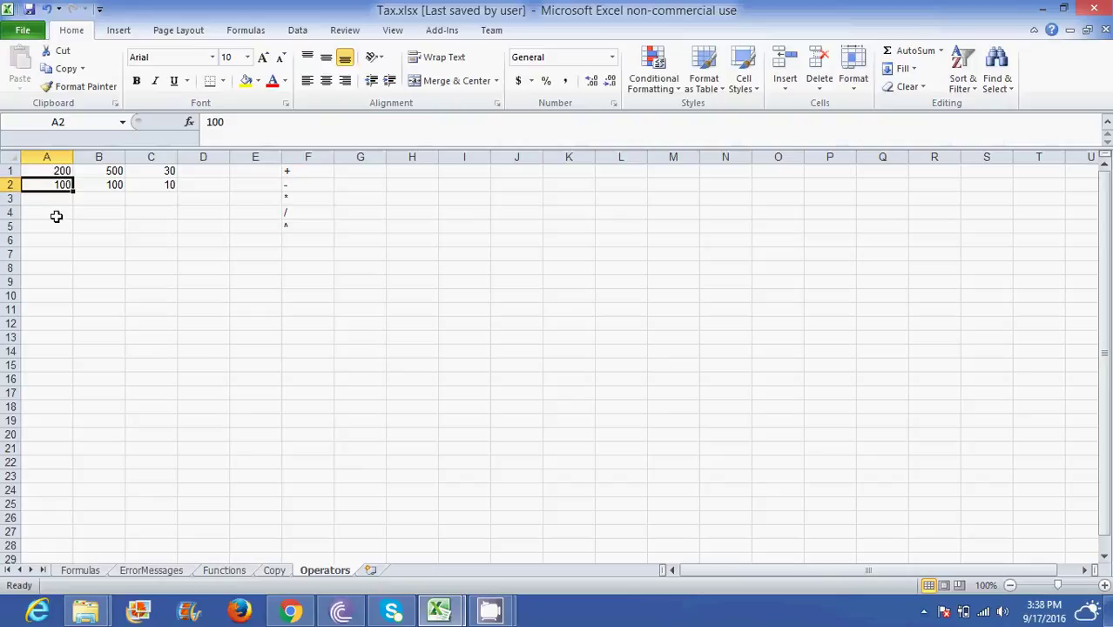
click(56, 216)
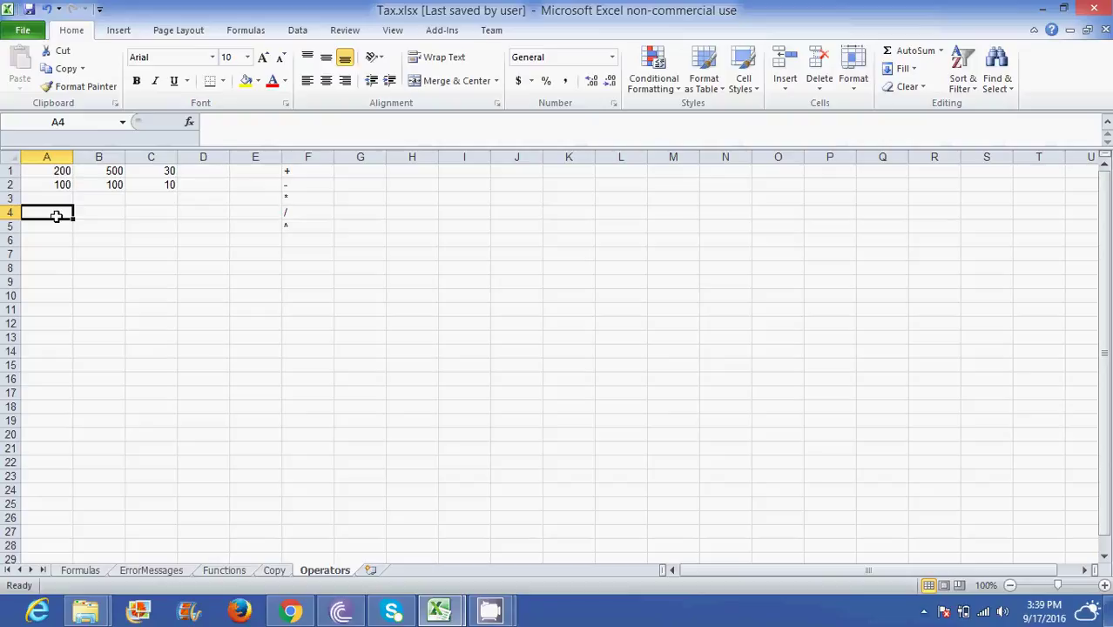
text(200)
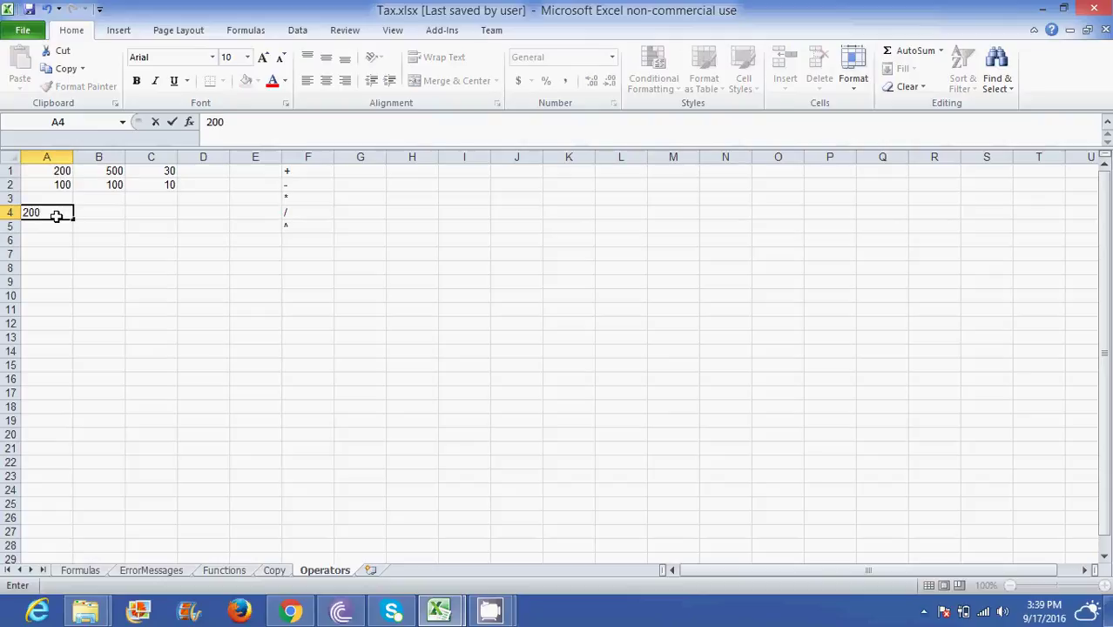
text(+100)
key(Return)
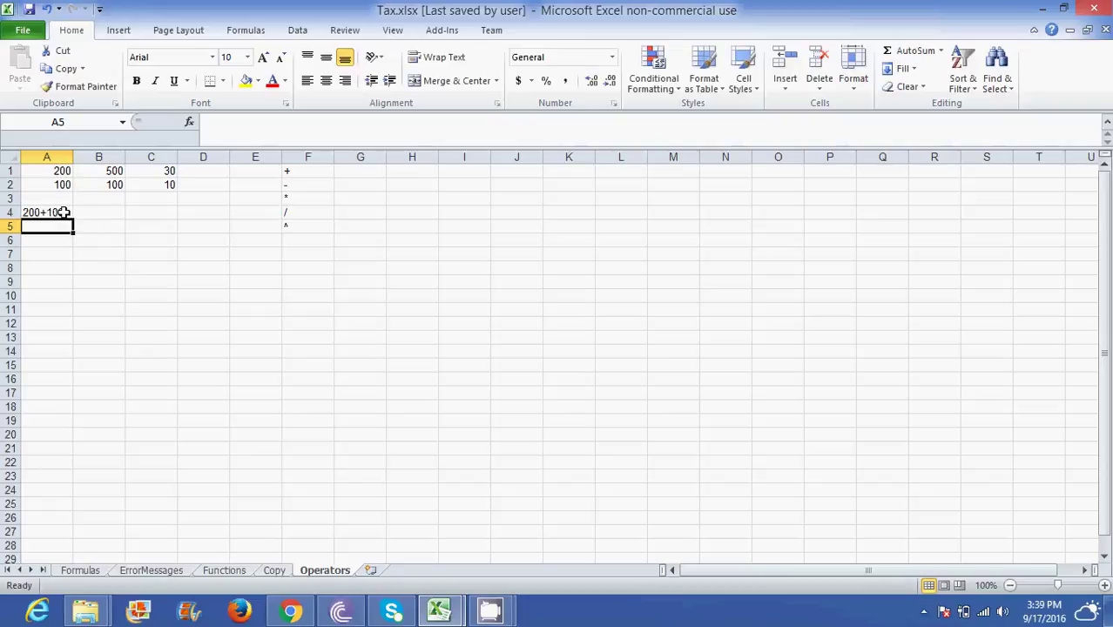
- Edit cell A4 to put an equals sign in front, making the entry =200+100
double_click(63, 212)
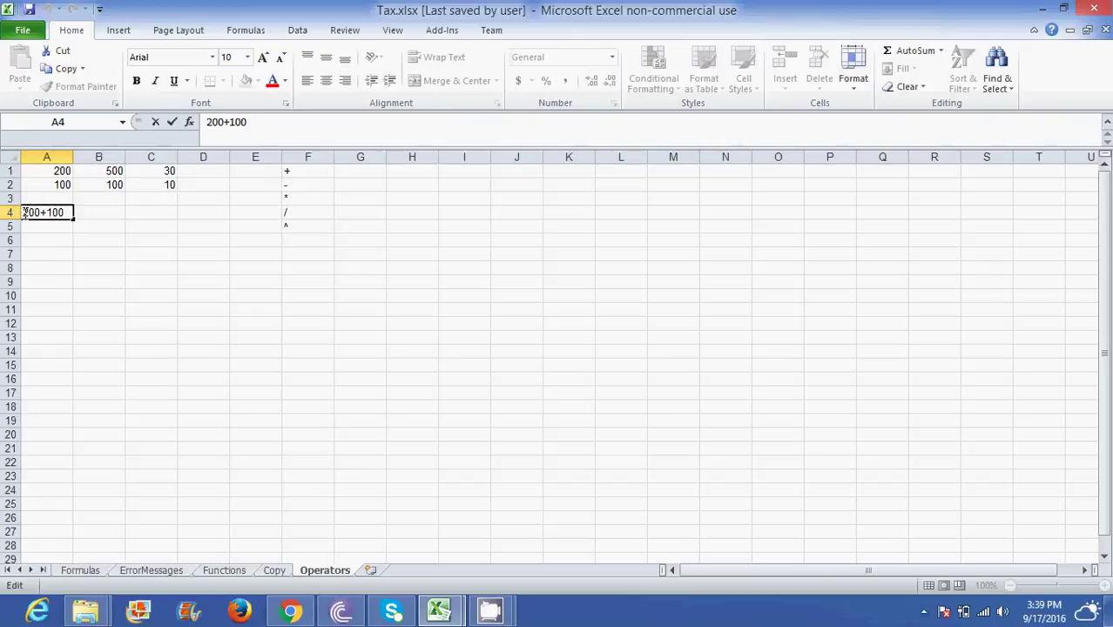
click(26, 212)
text(=)
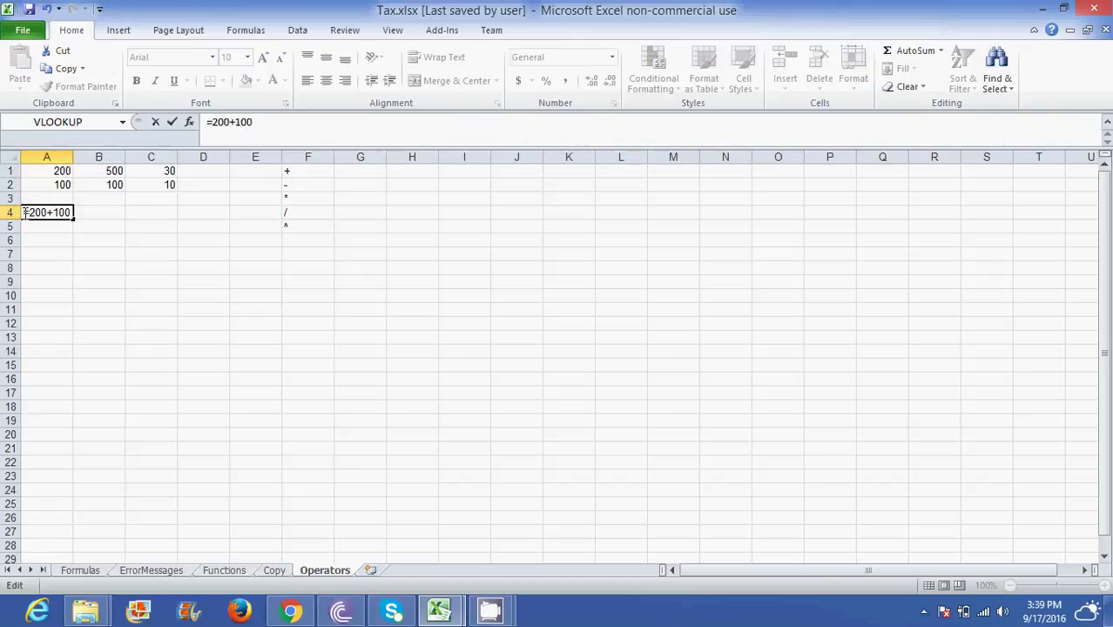
key(Return)
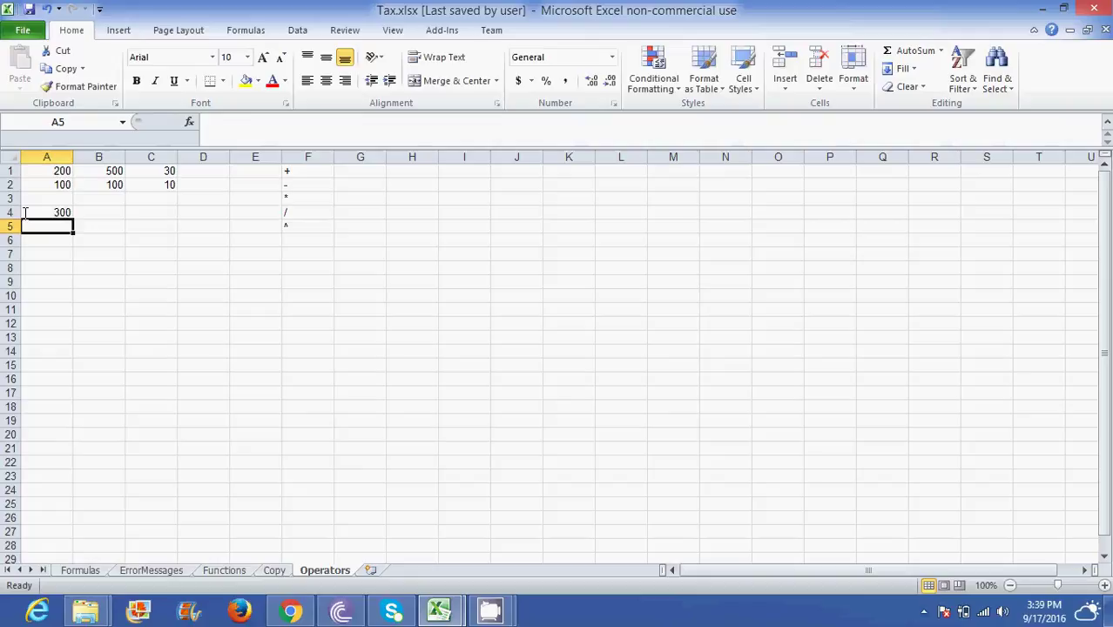
- Inspect the formula in cell A4 and compare it with the source values in A1 and A2
click(51, 211)
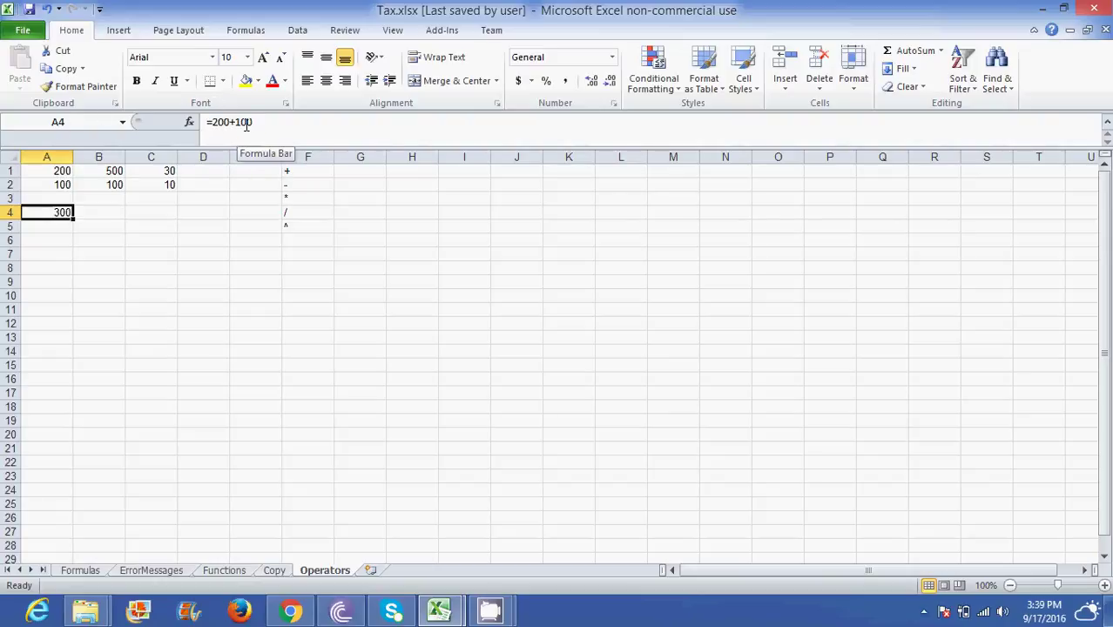
click(59, 181)
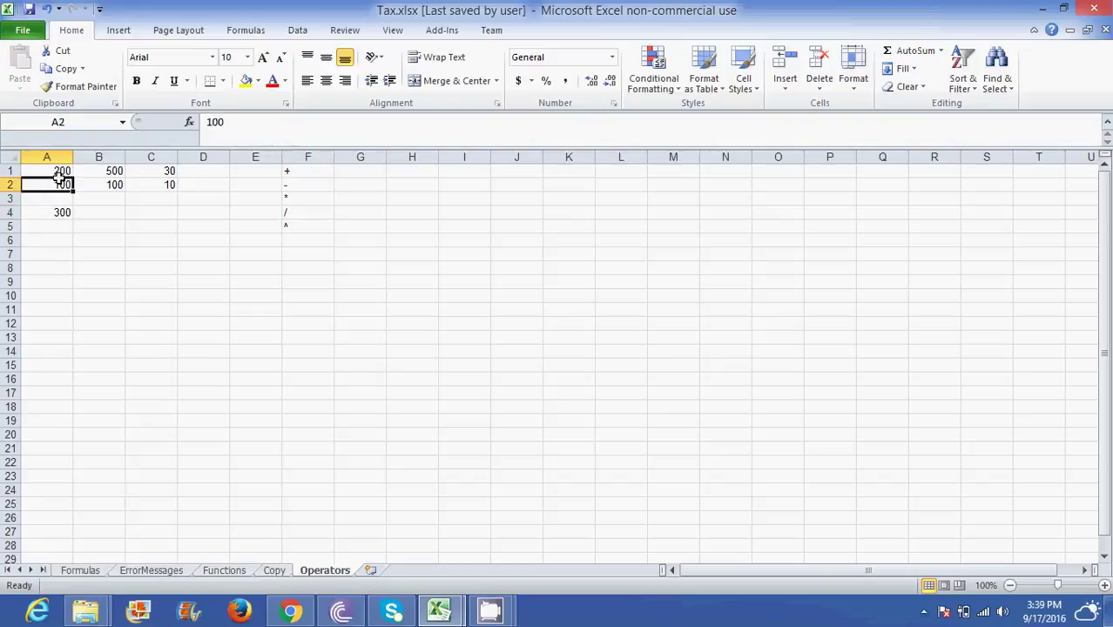
click(55, 171)
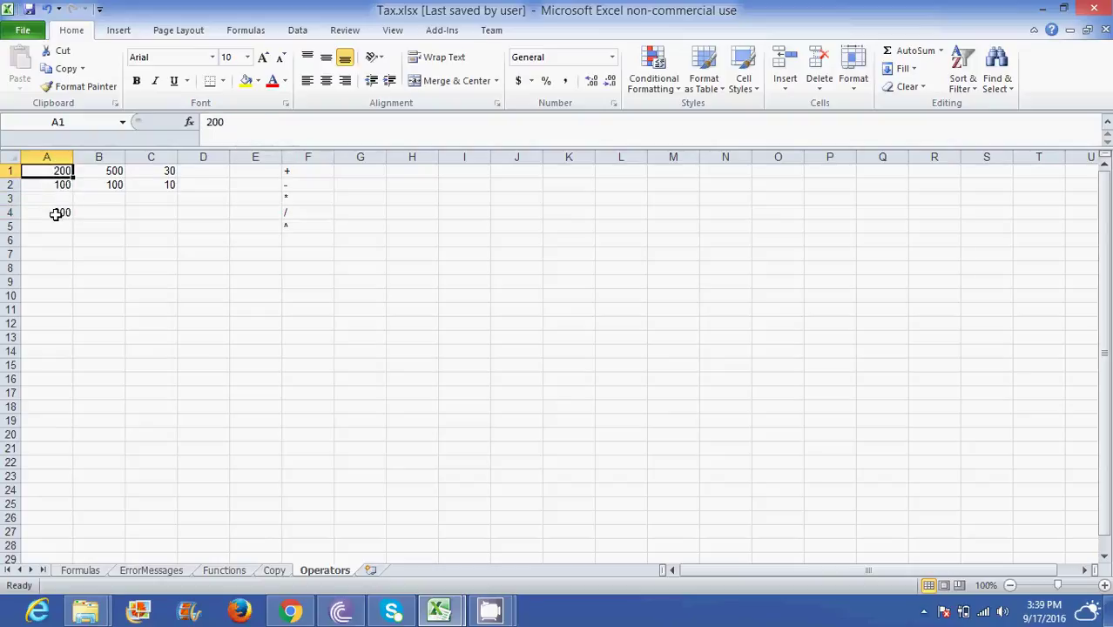
click(55, 213)
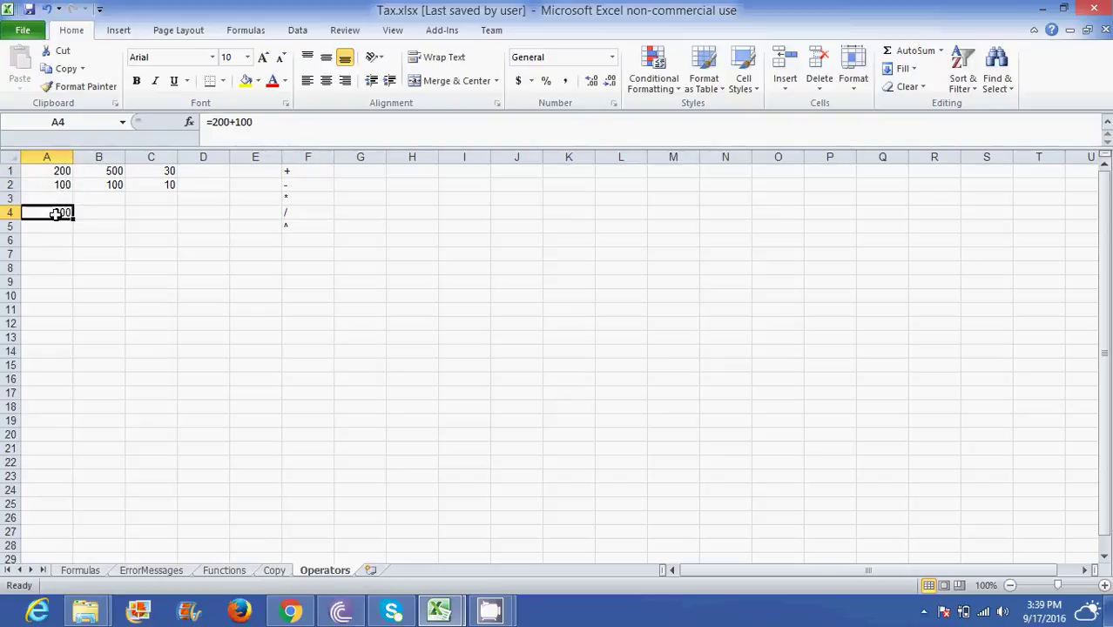
click(231, 122)
double_click(248, 122)
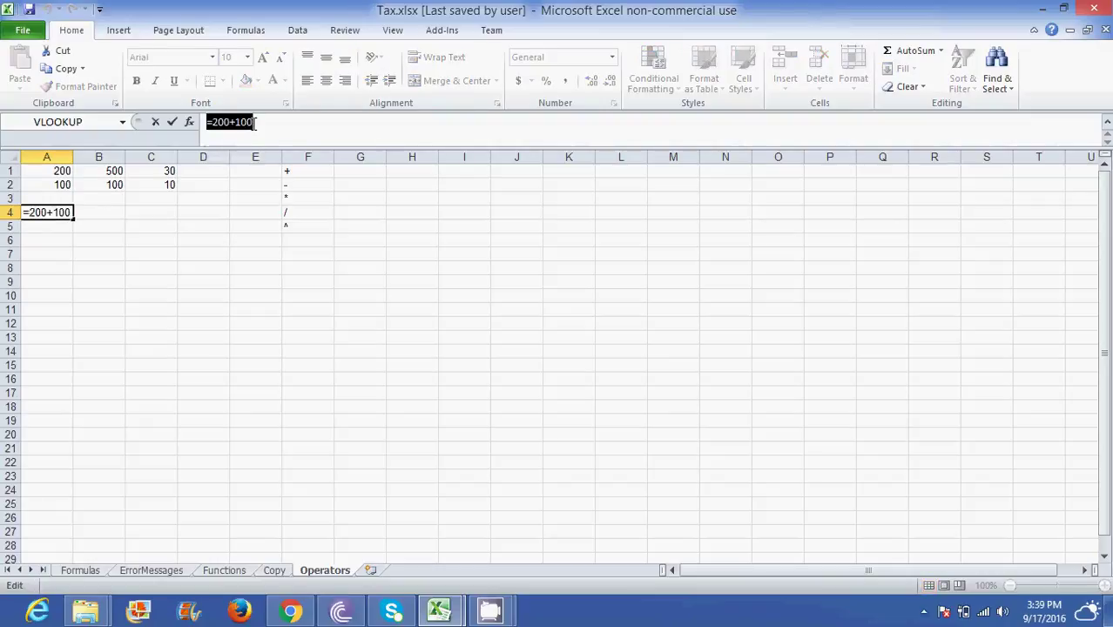
click(250, 122)
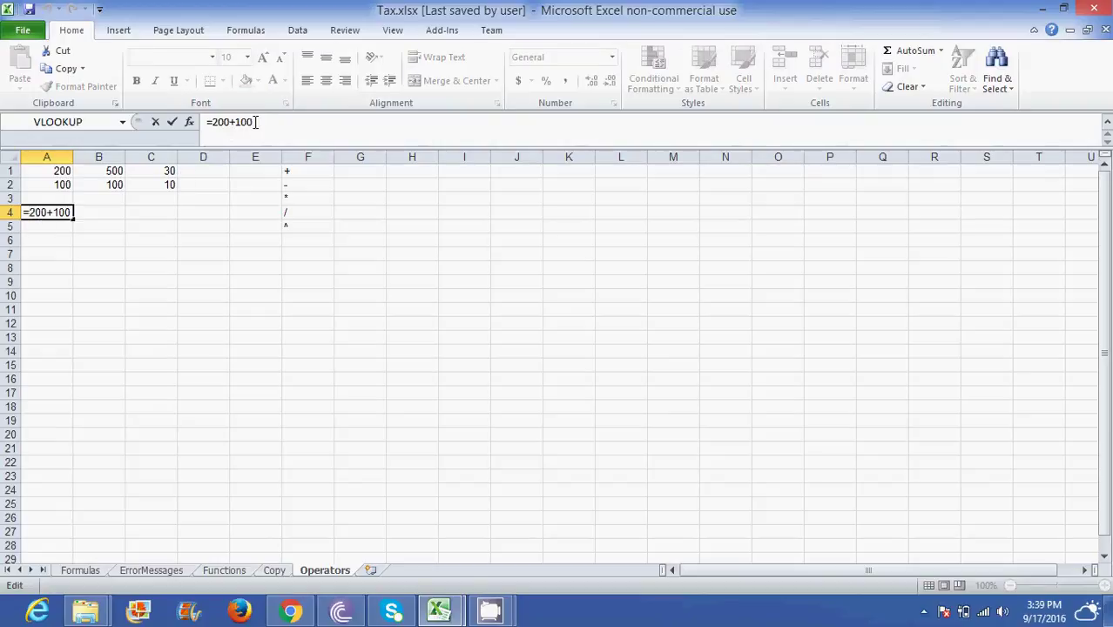
key(Return)
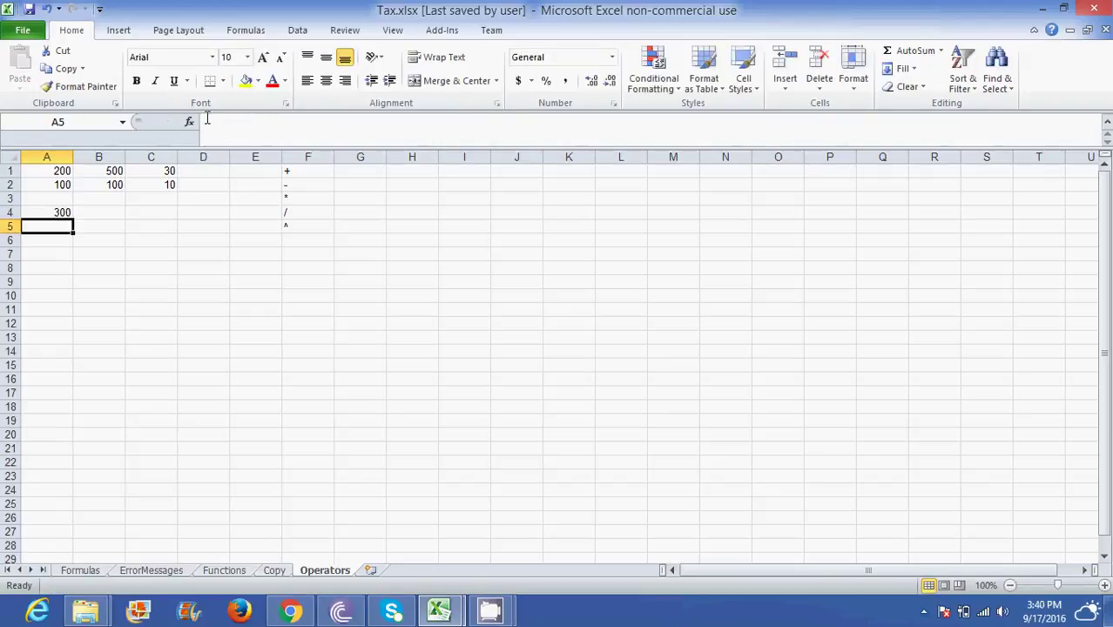
- Set cell A1 to 300 and check whether A4 responds to the change
click(57, 169)
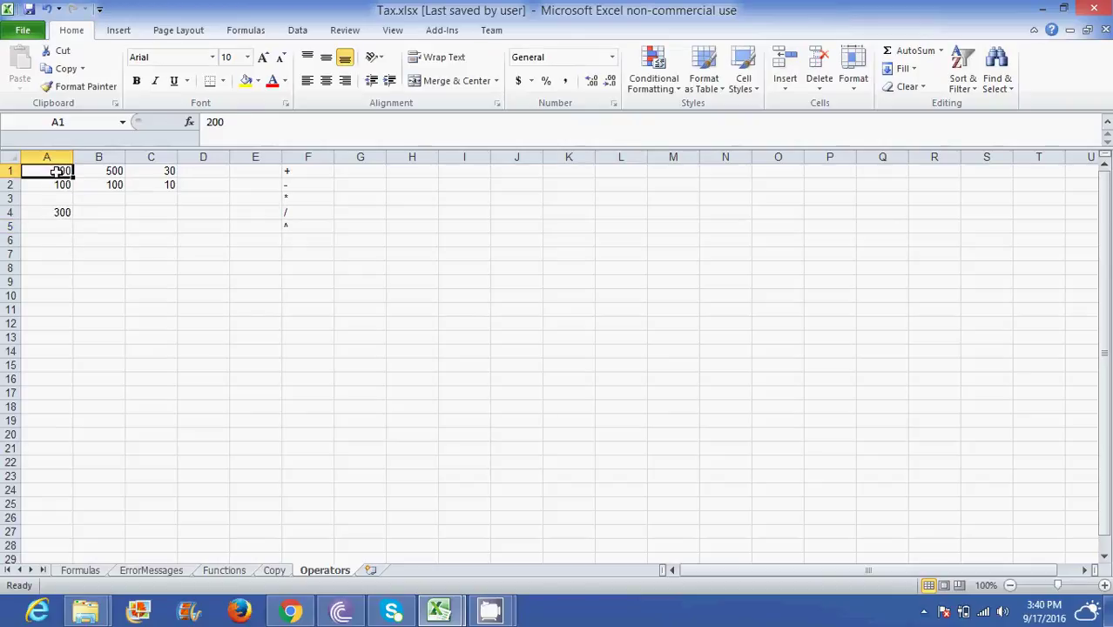
text(300)
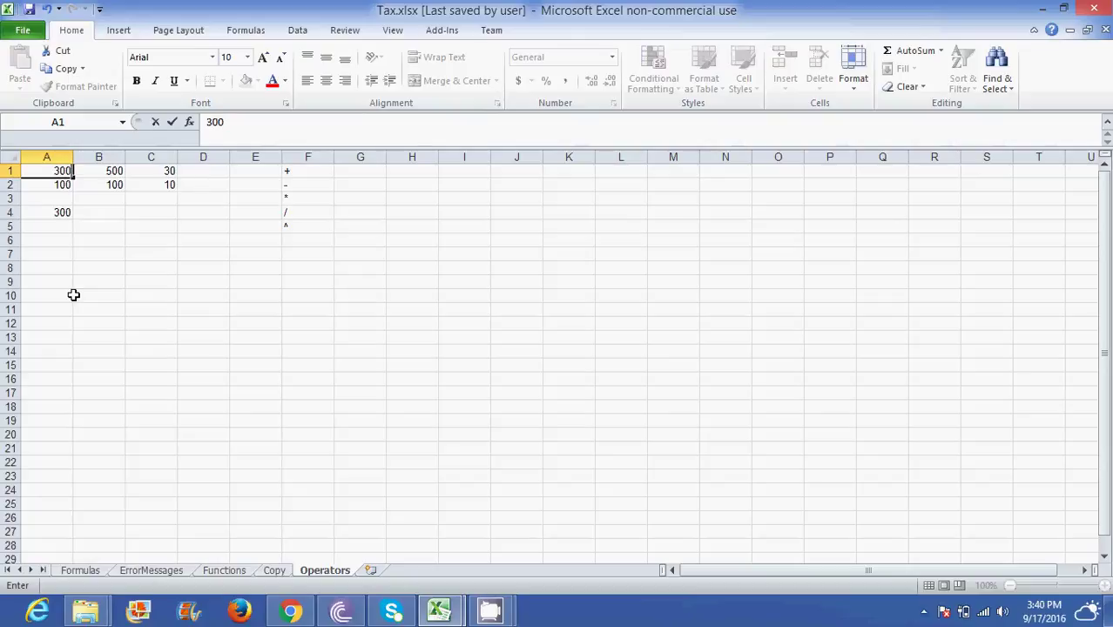
key(Return)
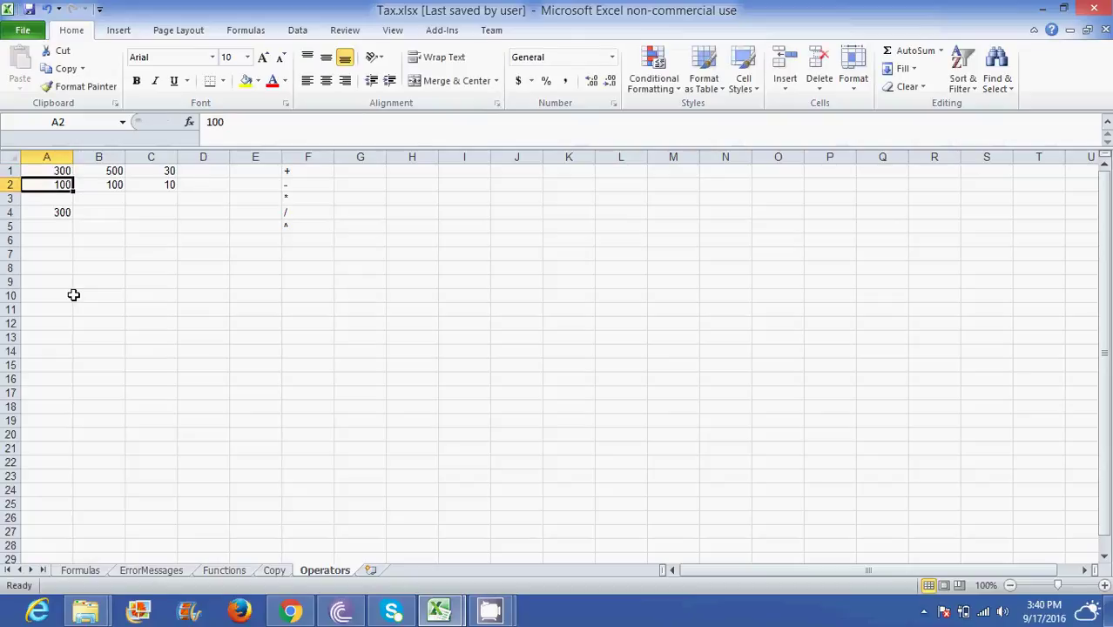
click(58, 213)
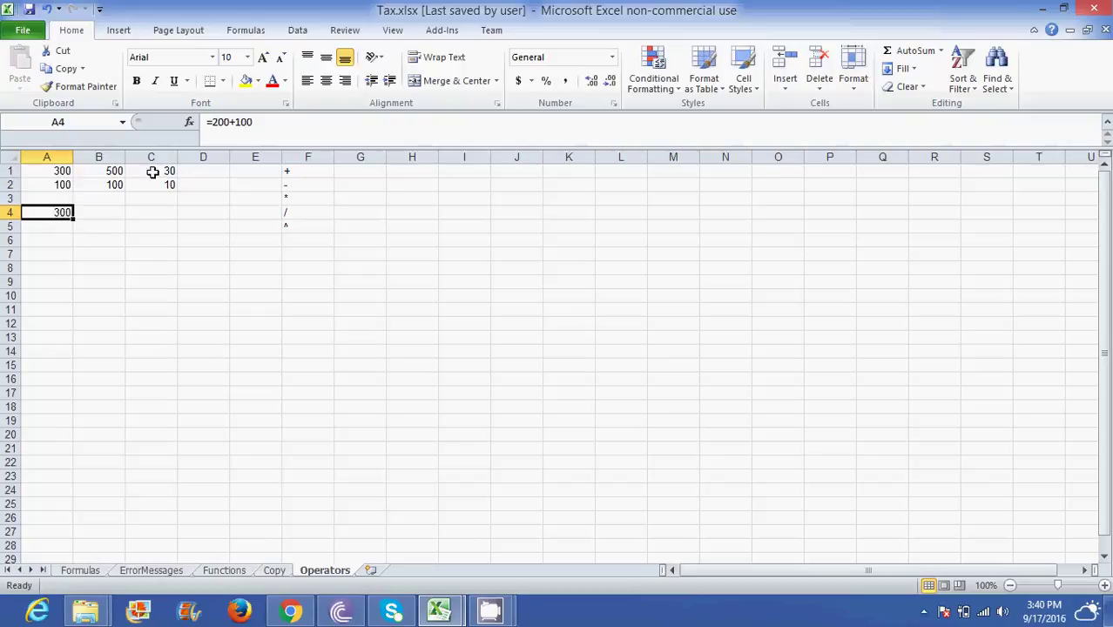
- Change the first number in A4's formula so that it reads =300+100
click(219, 122)
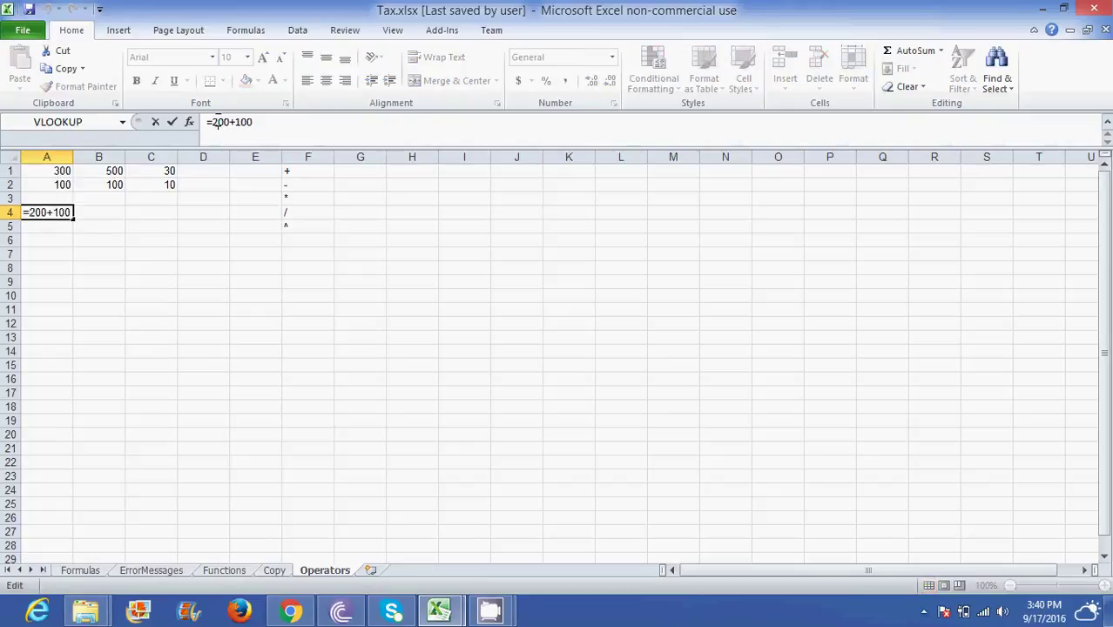
key(BackSpace)
text(3)
key(Return)
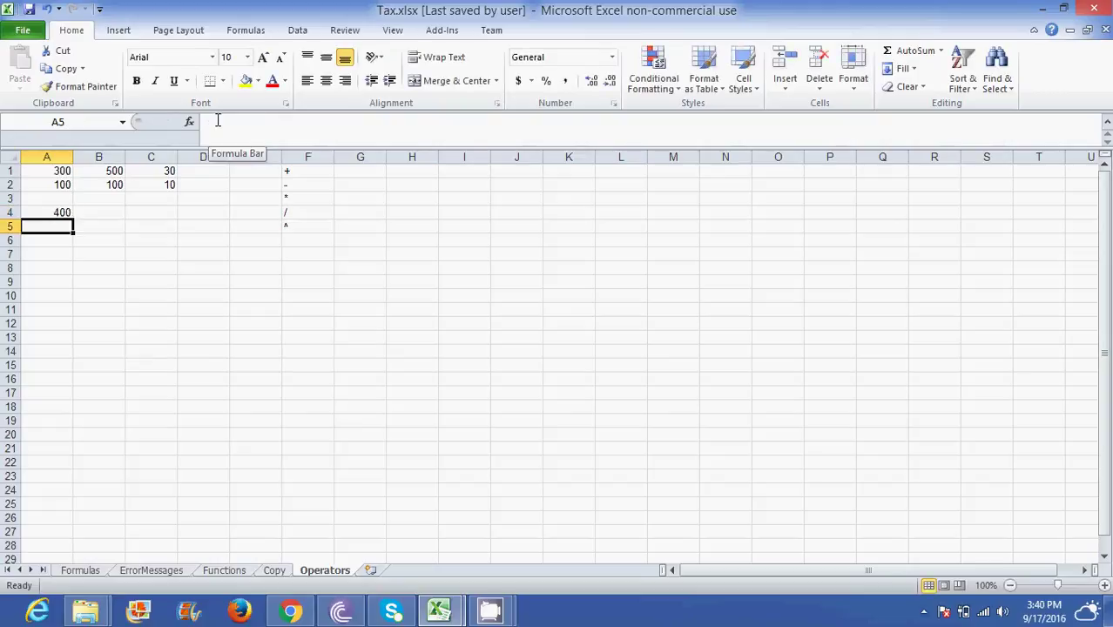
- Undo the last two edits, the formula change in A4 and the value change in A1
click(48, 10)
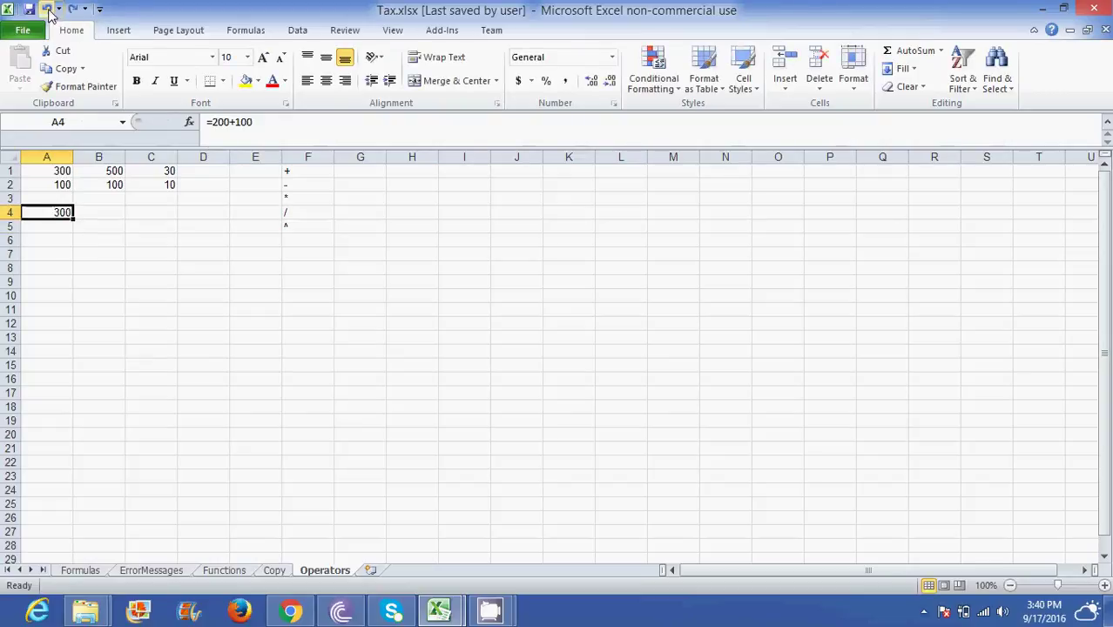
click(48, 10)
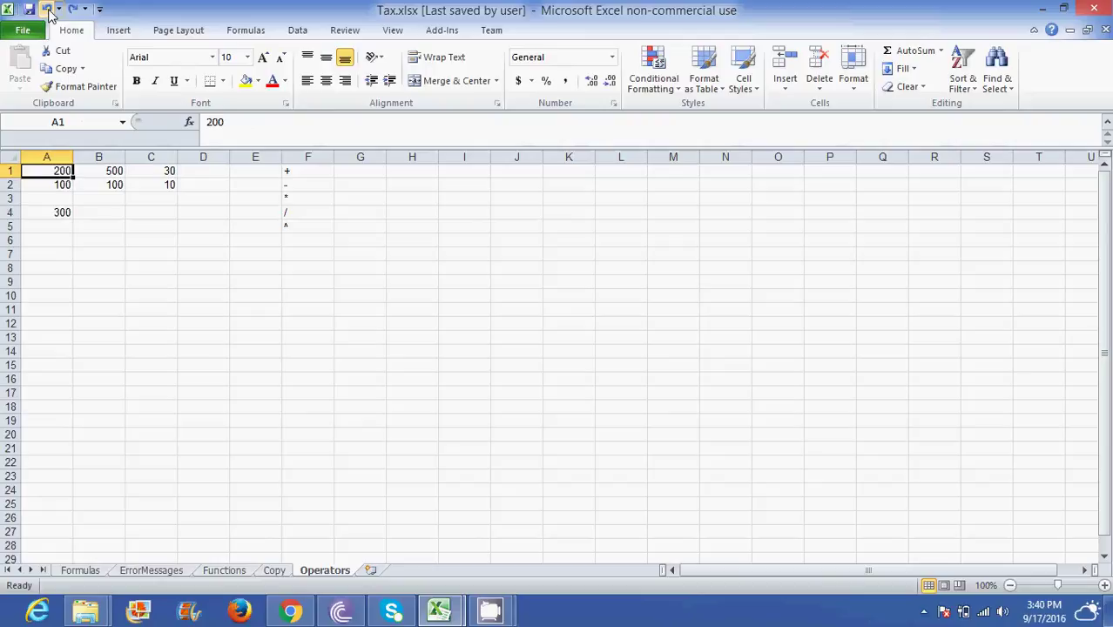
- Clear the hard-coded formula from A4 and enter the cell-reference formula =A1+A2 instead
click(60, 211)
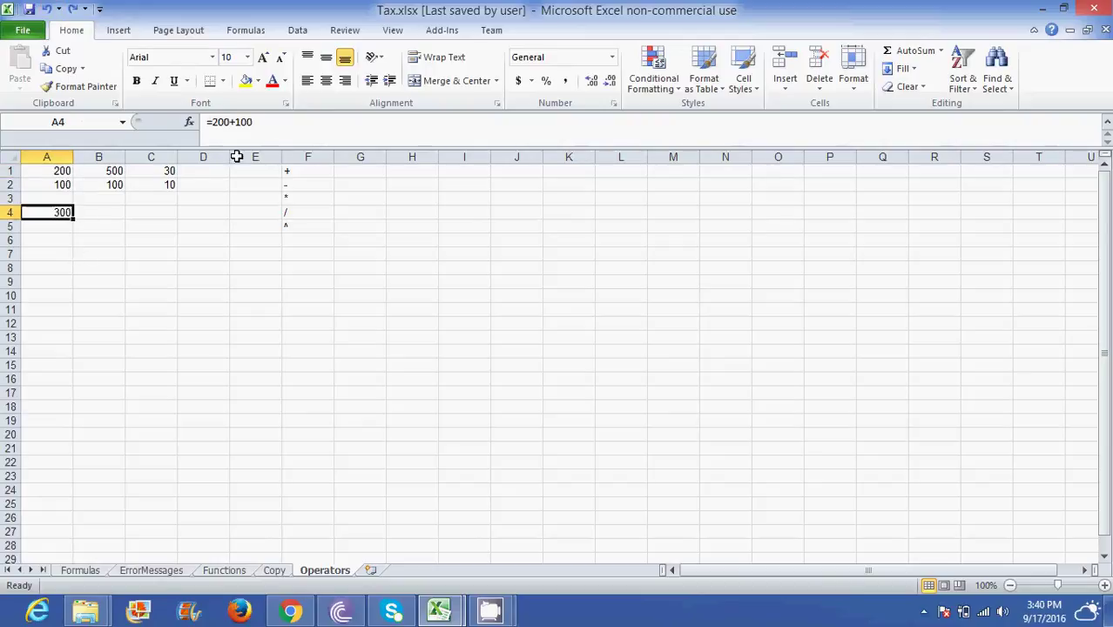
key(Delete)
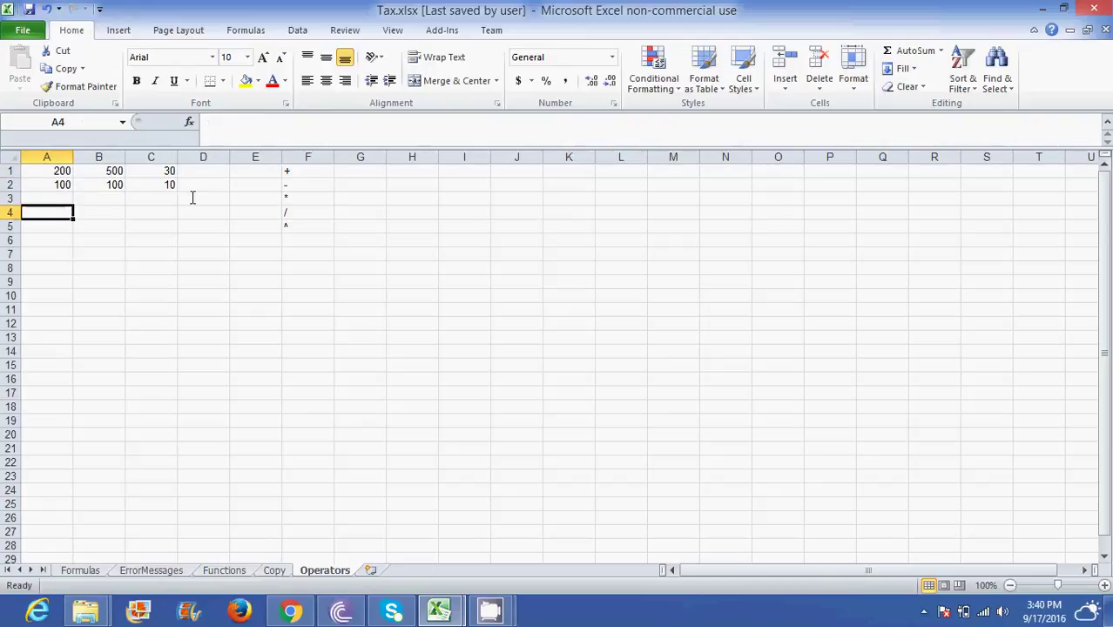
text(=)
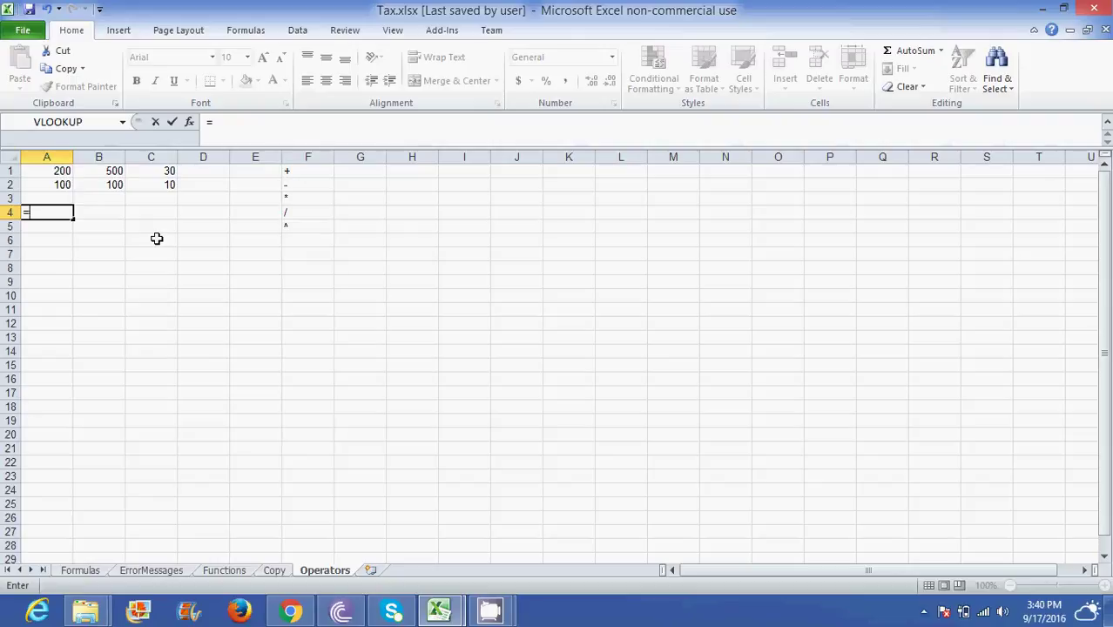
text(A1+)
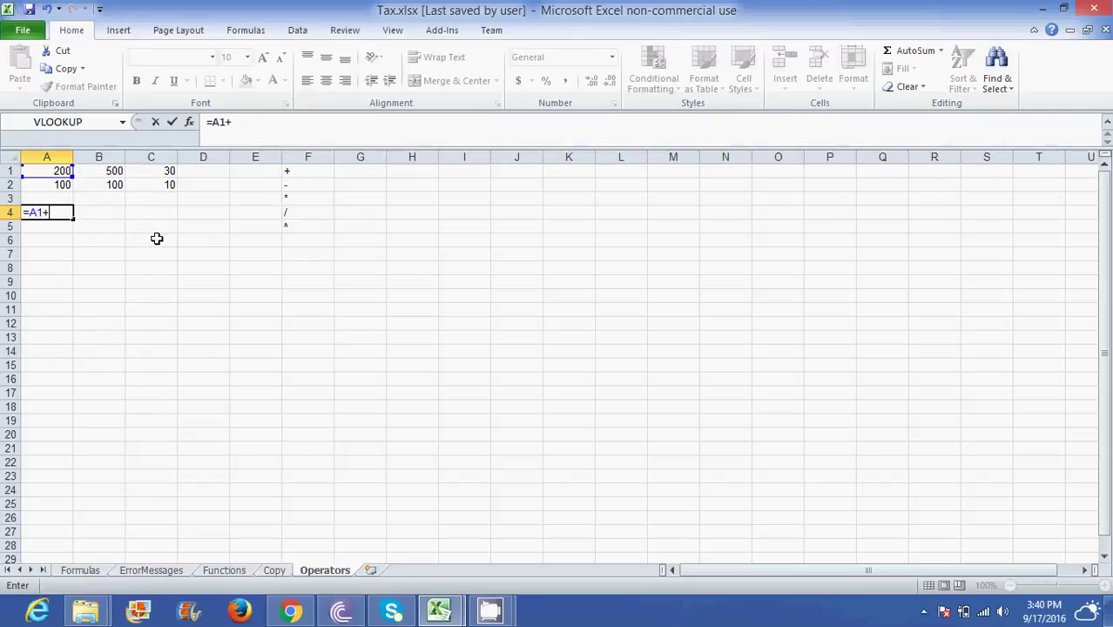
click(52, 185)
key(Return)
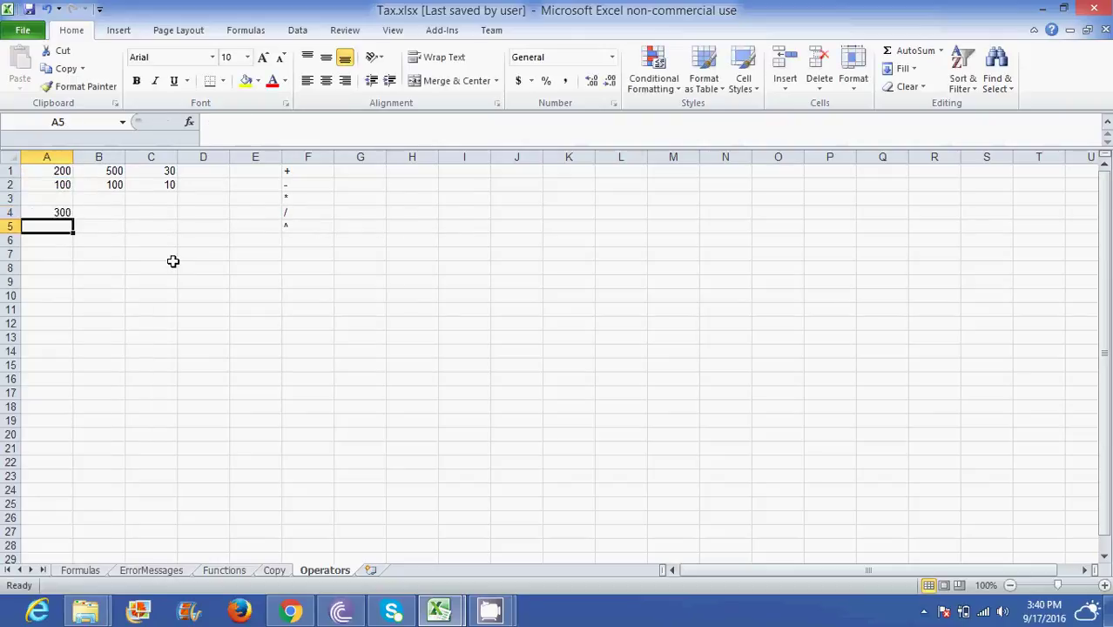
- Set cell A1 to 300 and check how the cell-reference formula in A4 responds
click(60, 171)
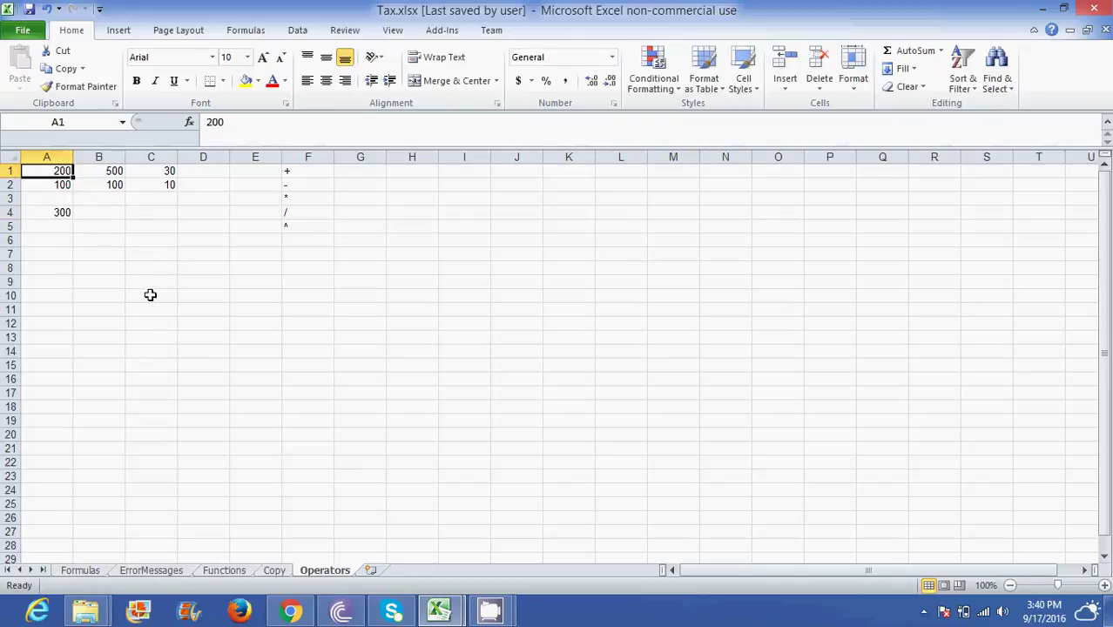
text(300)
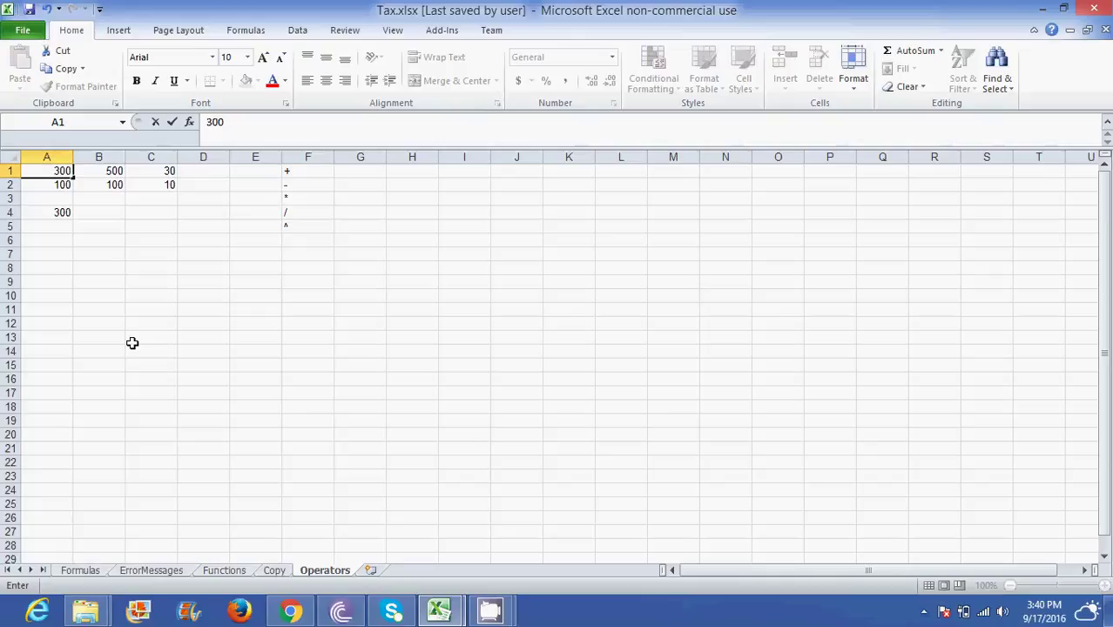
key(Return)
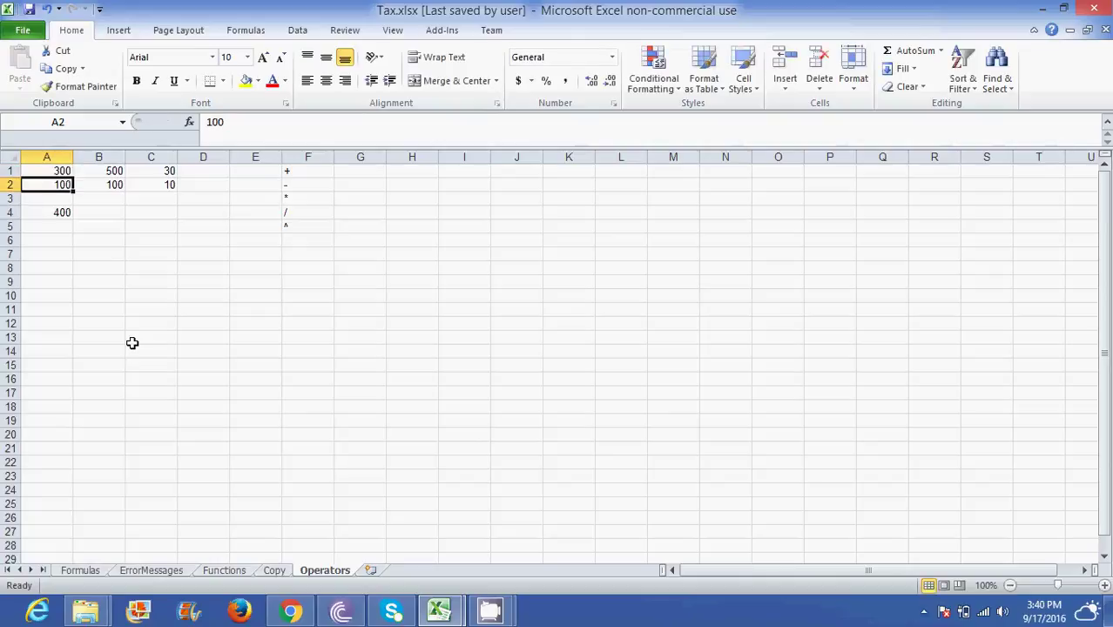
click(53, 214)
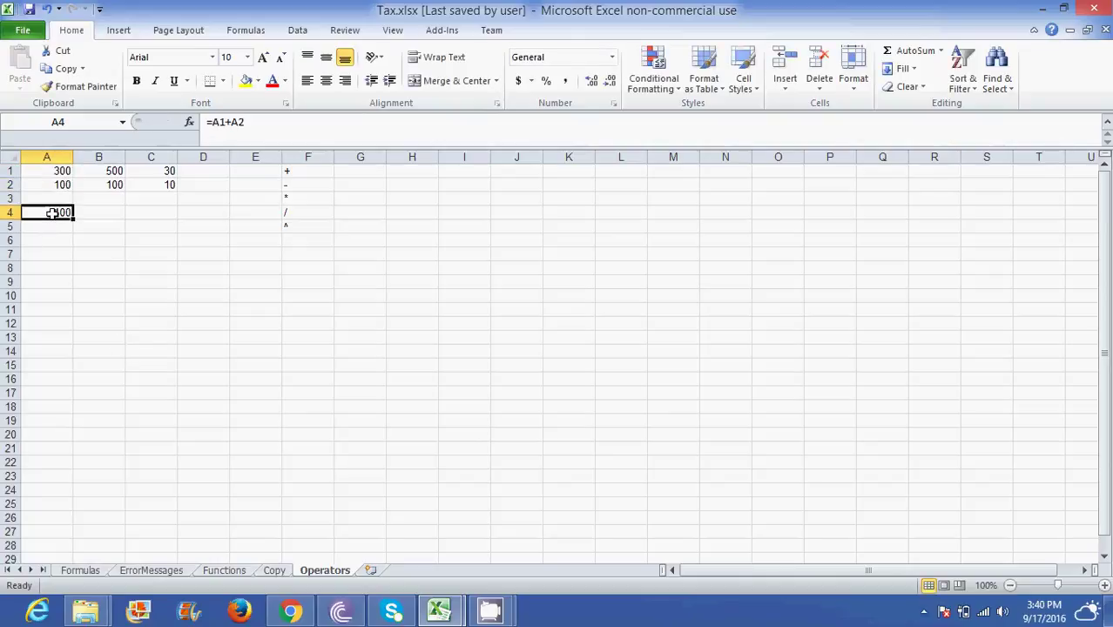
- Set cell A1 back to 200 and check the formula in A4 again
click(57, 172)
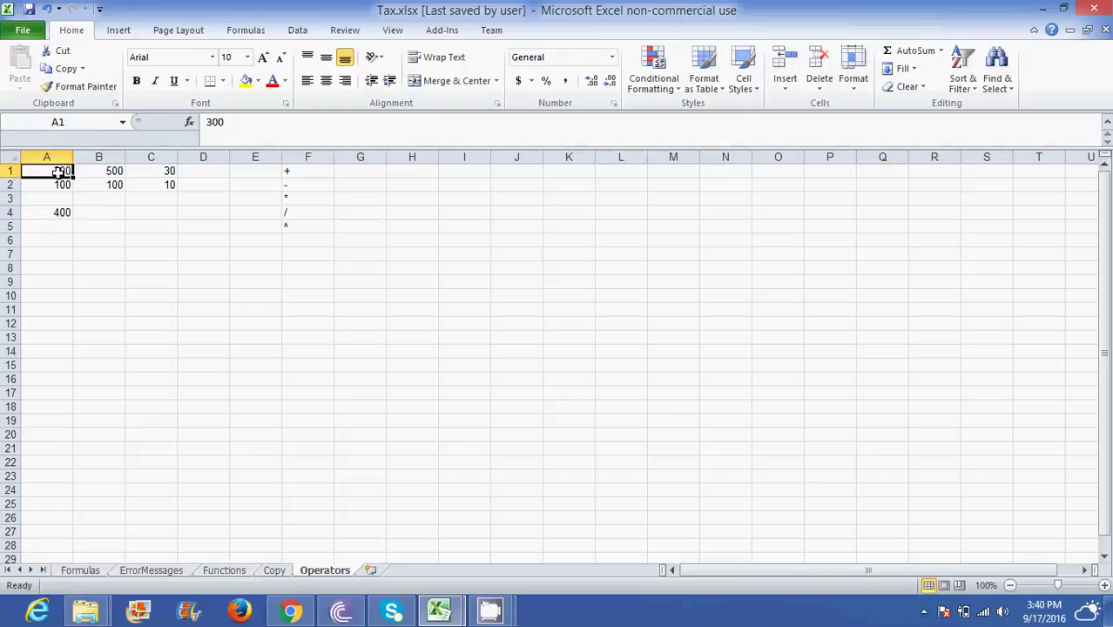
text(200)
key(Return)
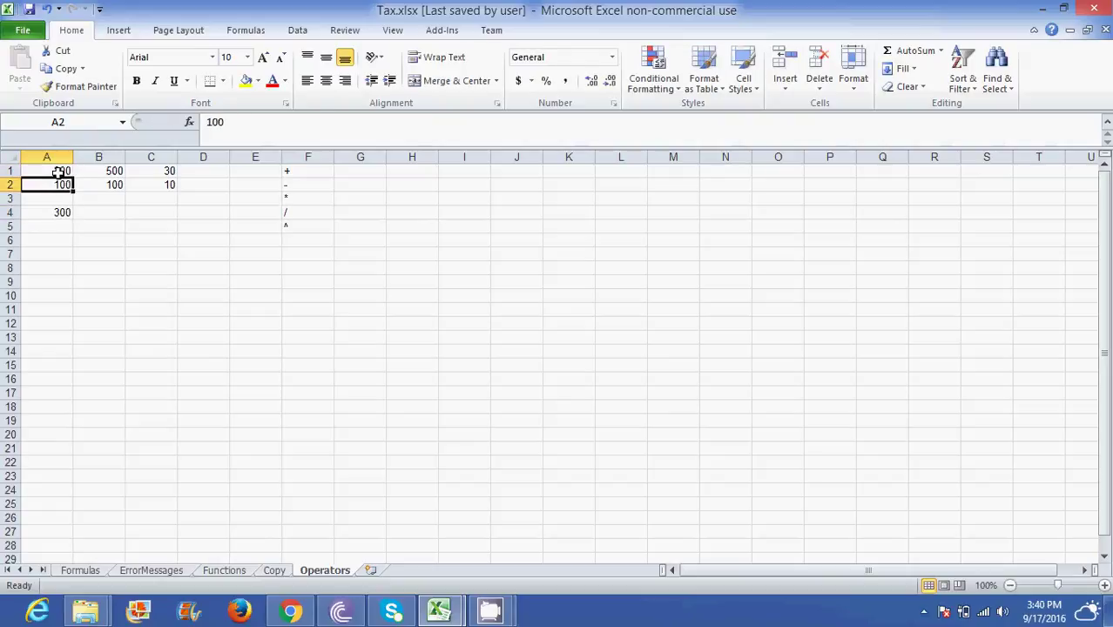
click(59, 214)
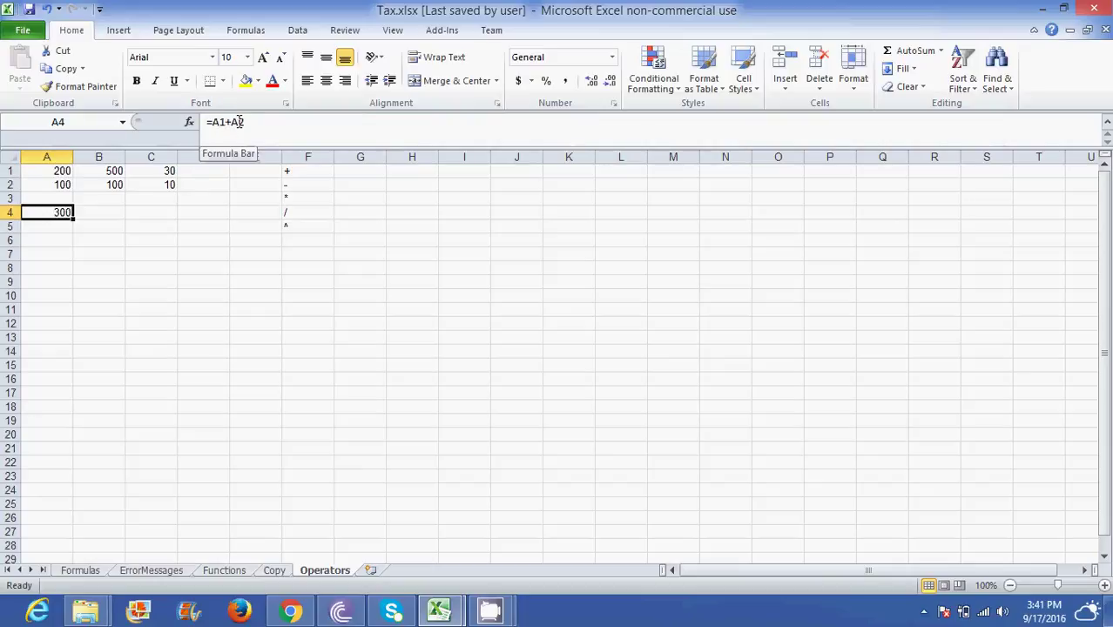
- Enter the subtraction formula =A1-A2 in cell A5 and reopen it to inspect its cell references
click(62, 227)
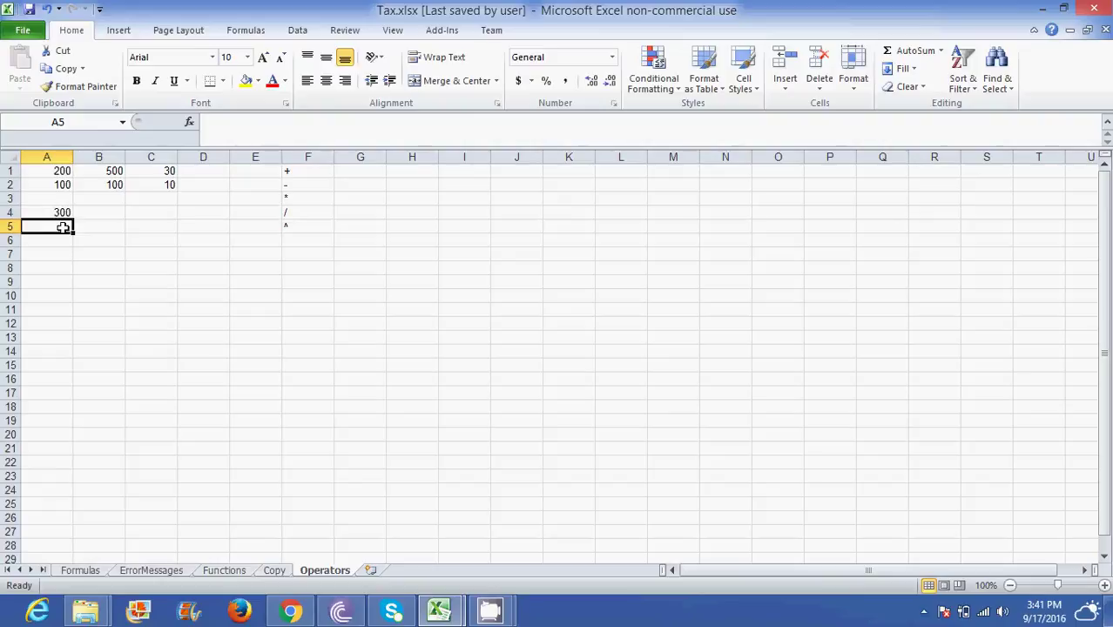
text(=)
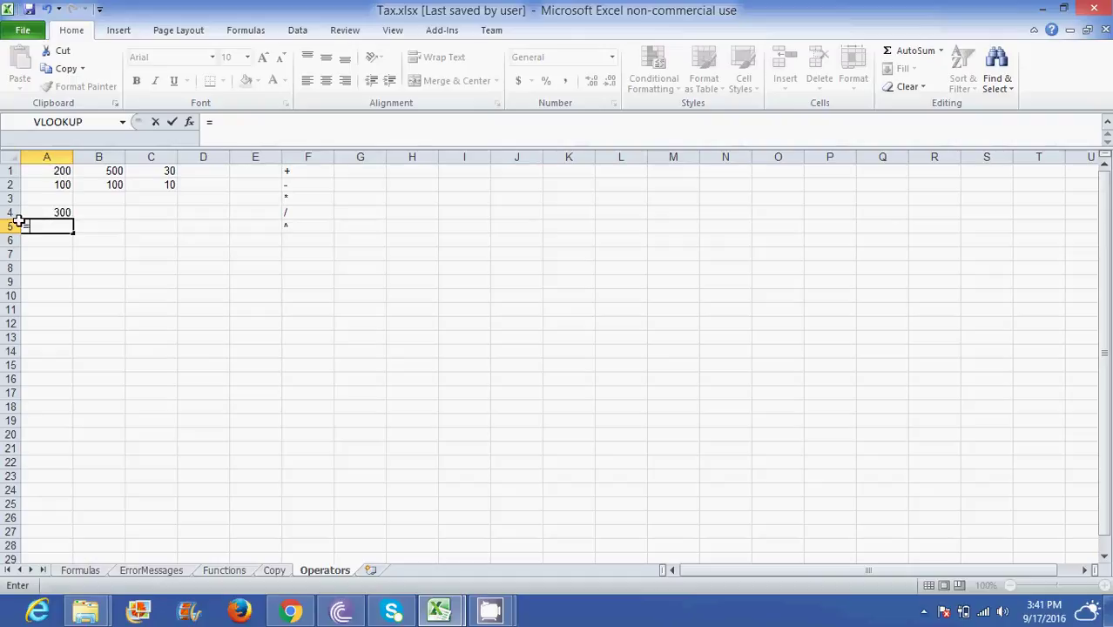
click(57, 170)
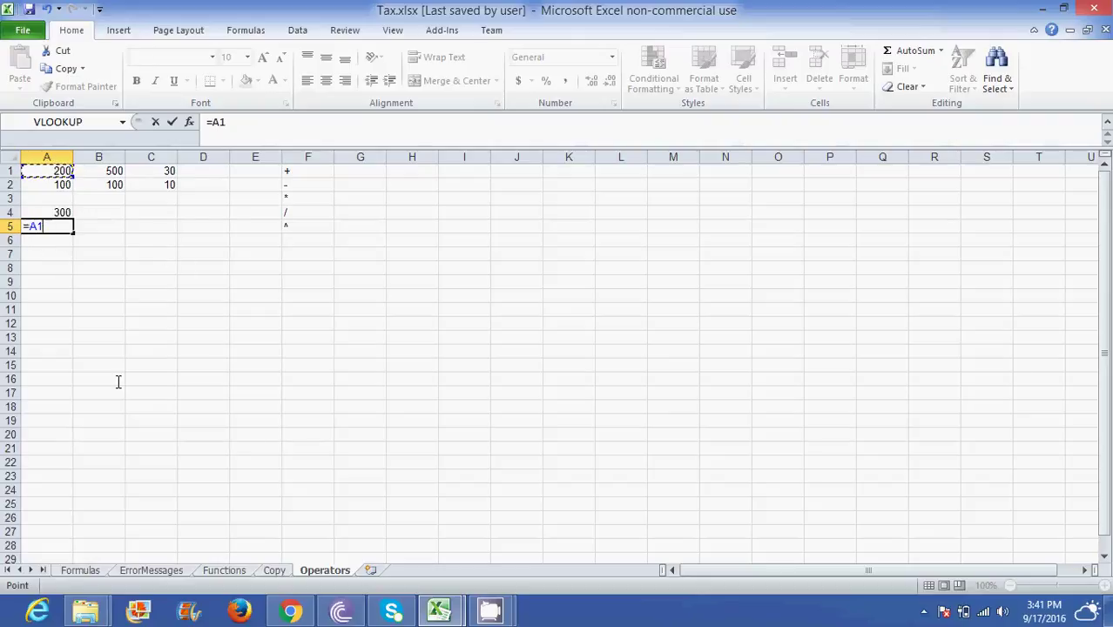
text(+B1)
key(BackSpace)
key(BackSpace)
key(BackSpace)
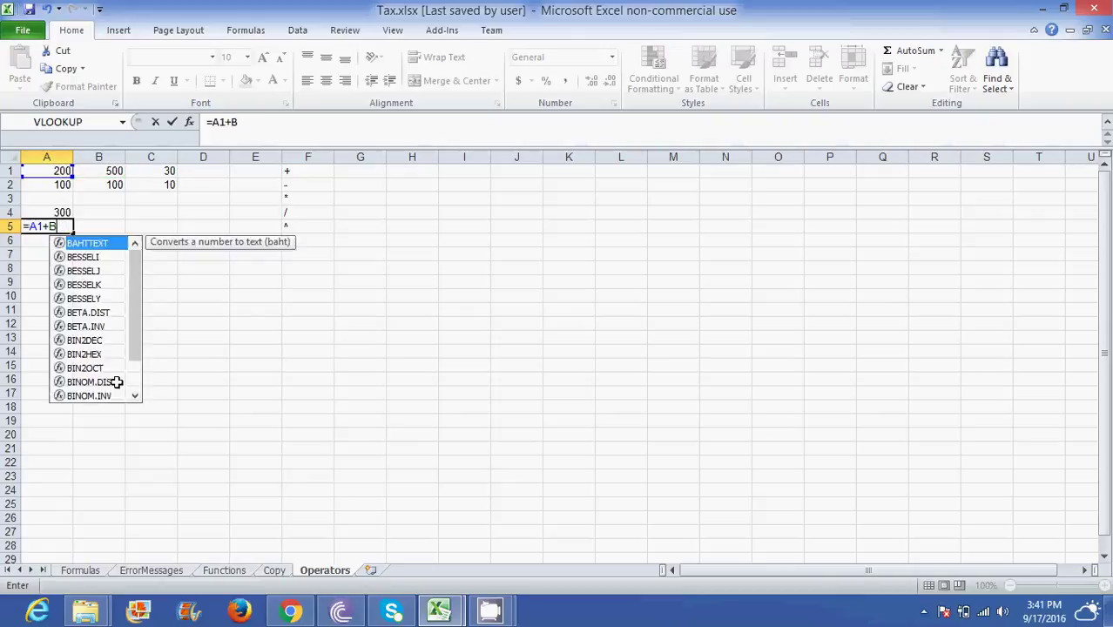
text(-)
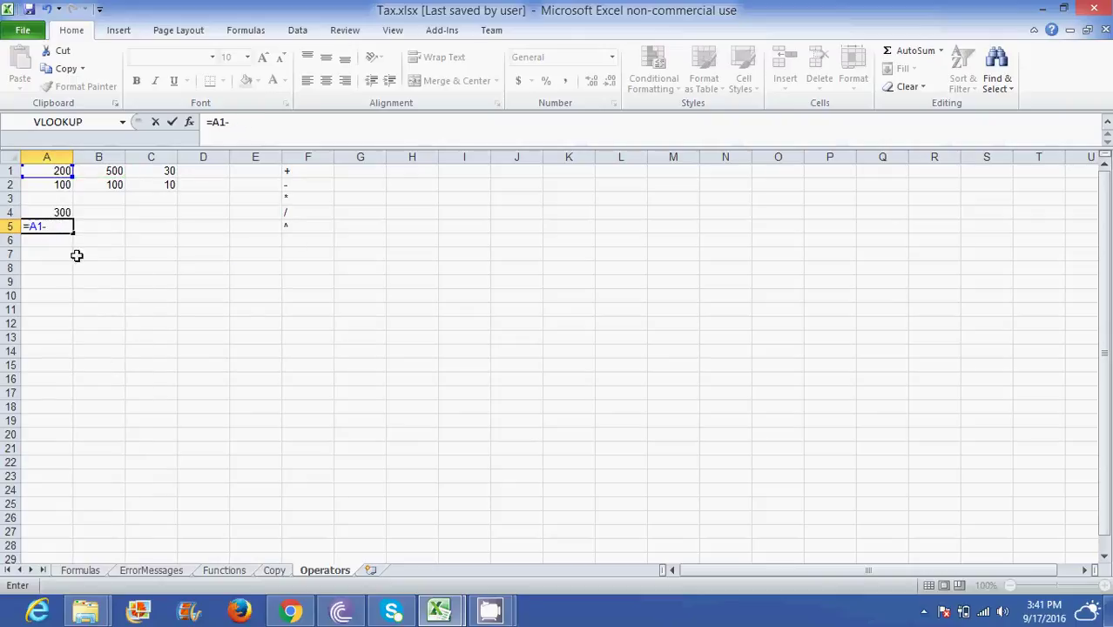
click(54, 184)
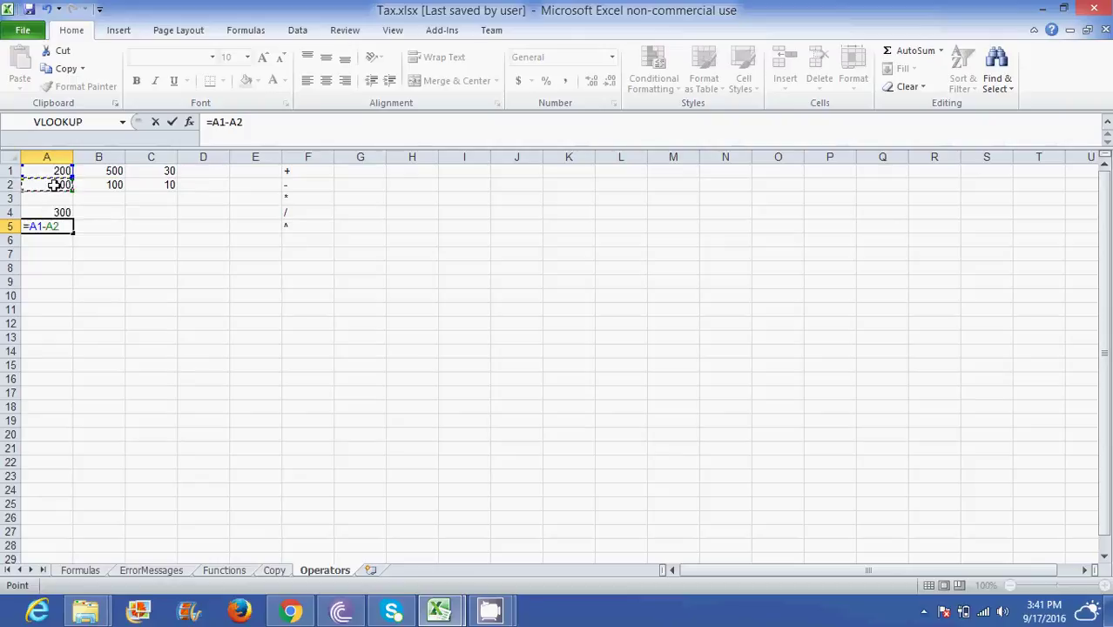
key(Return)
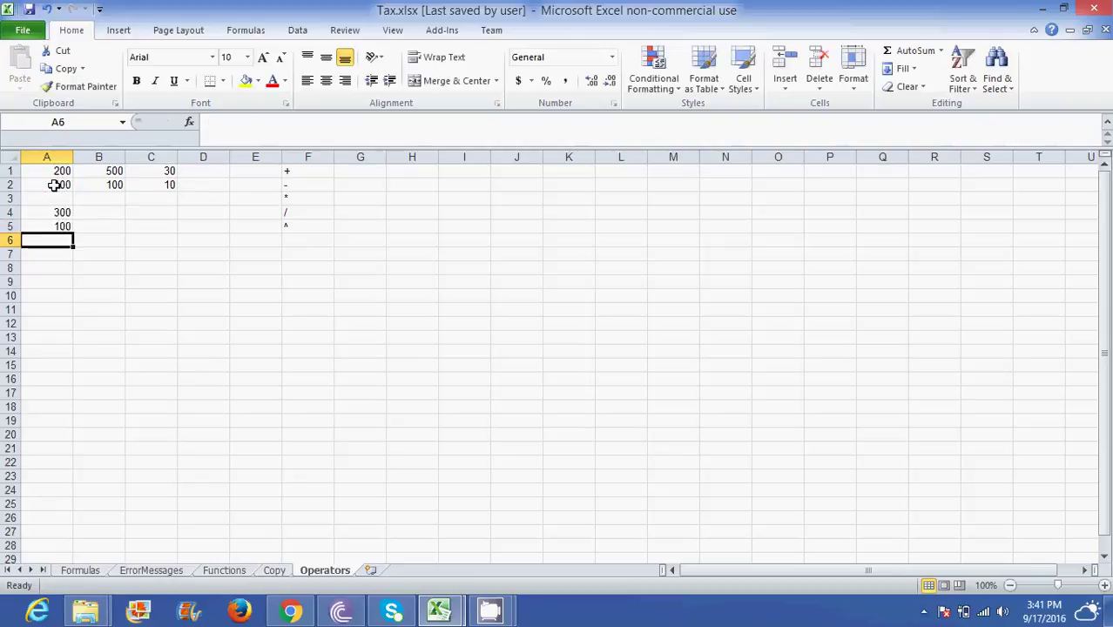
click(54, 226)
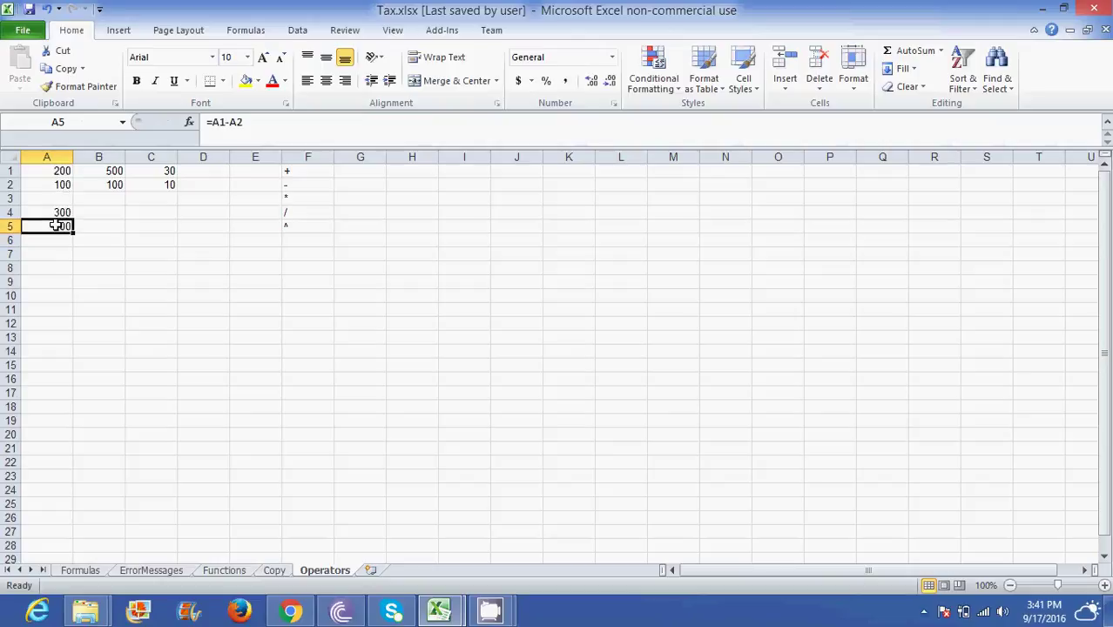
double_click(54, 226)
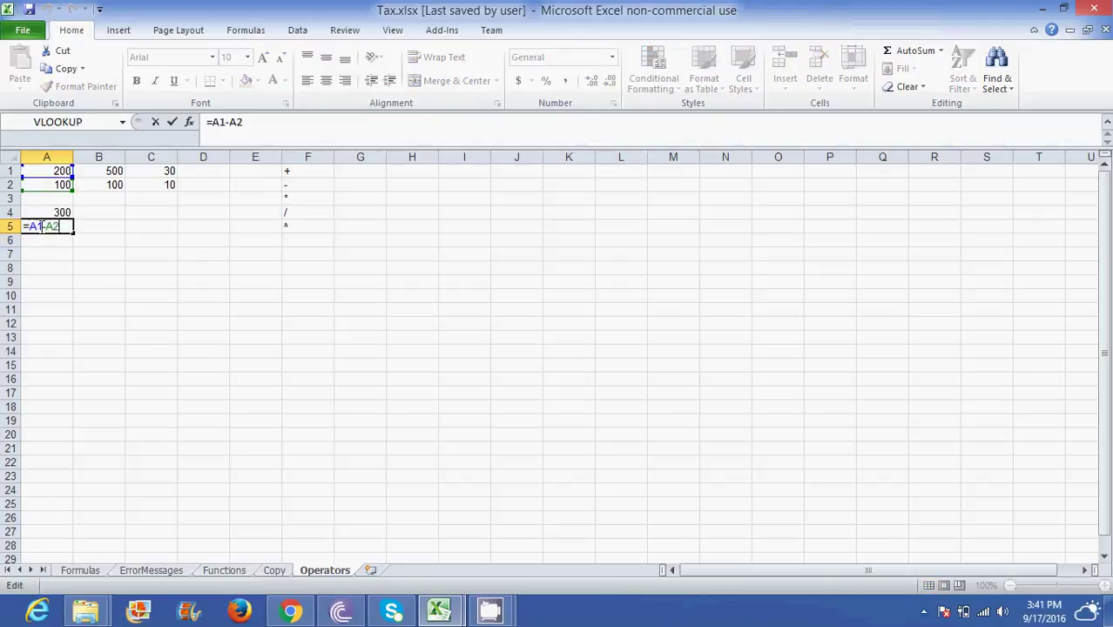
key(Return)
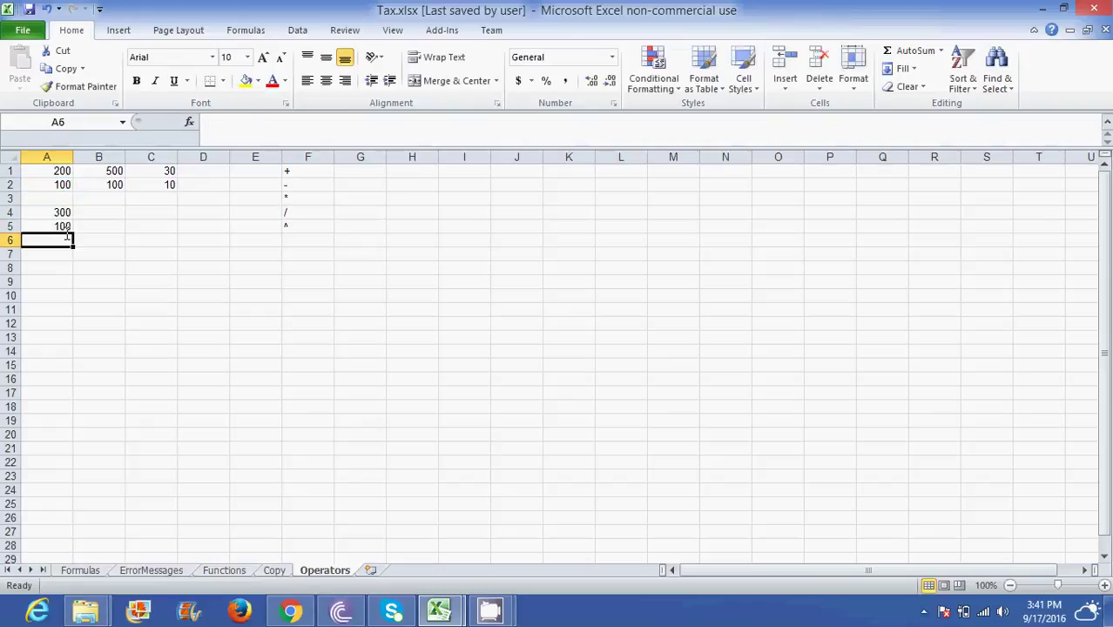
- Enter the multiplication formula =B1*B2 in cell B4
click(108, 211)
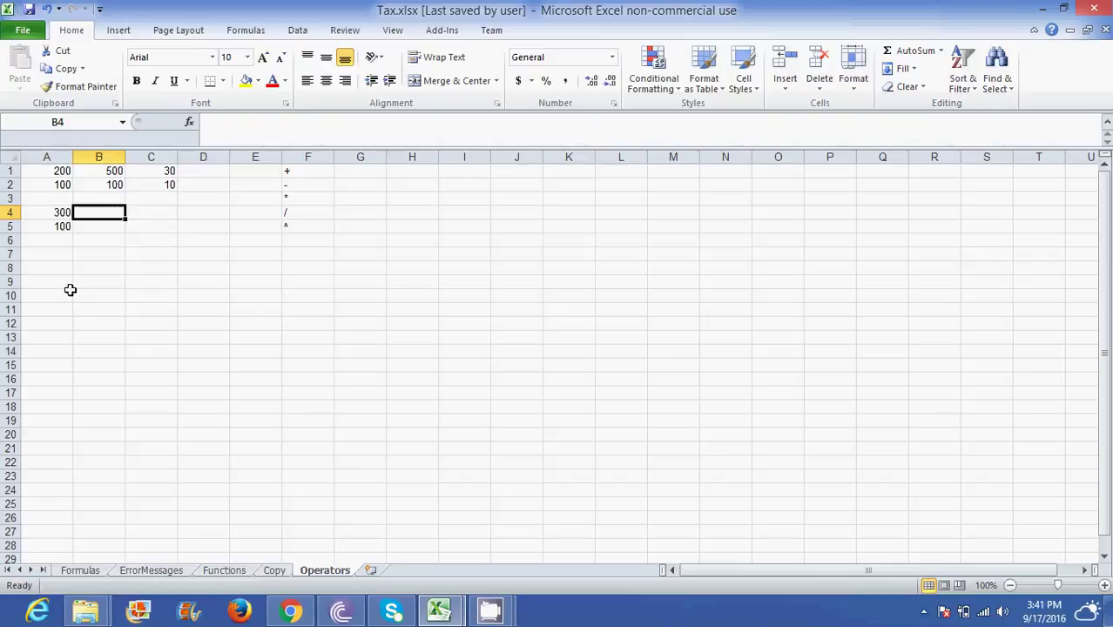
text(=)
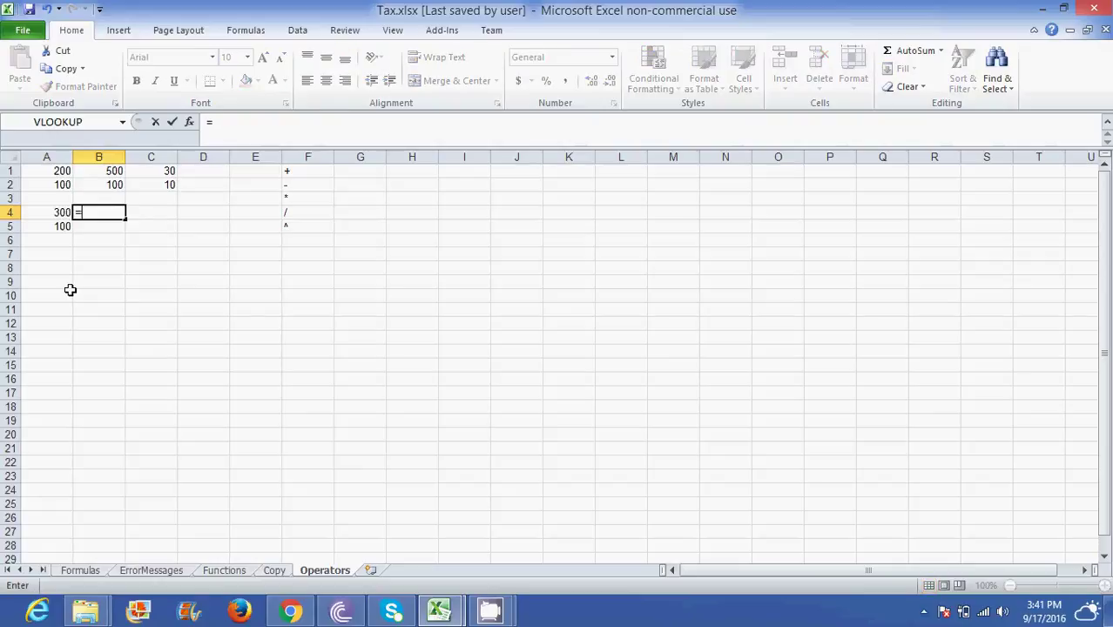
click(110, 177)
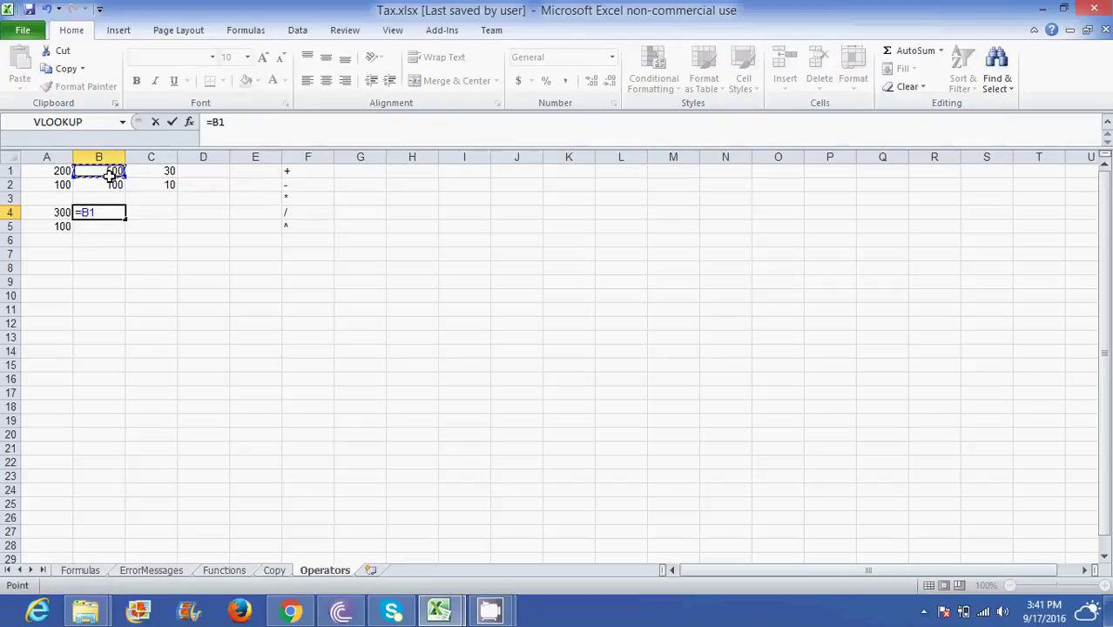
text(*)
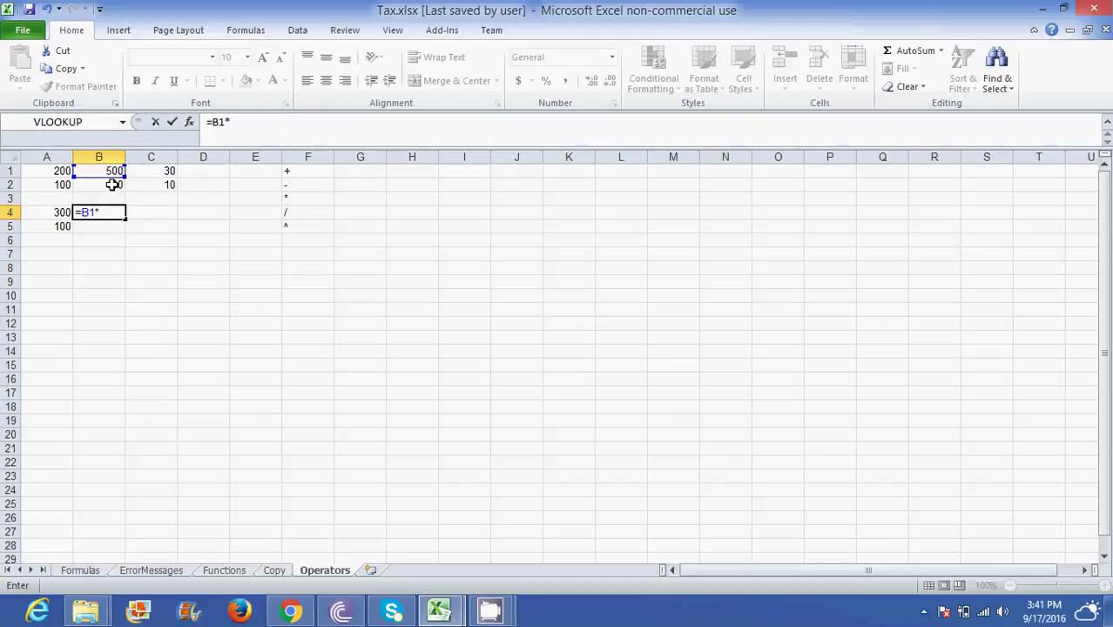
click(113, 184)
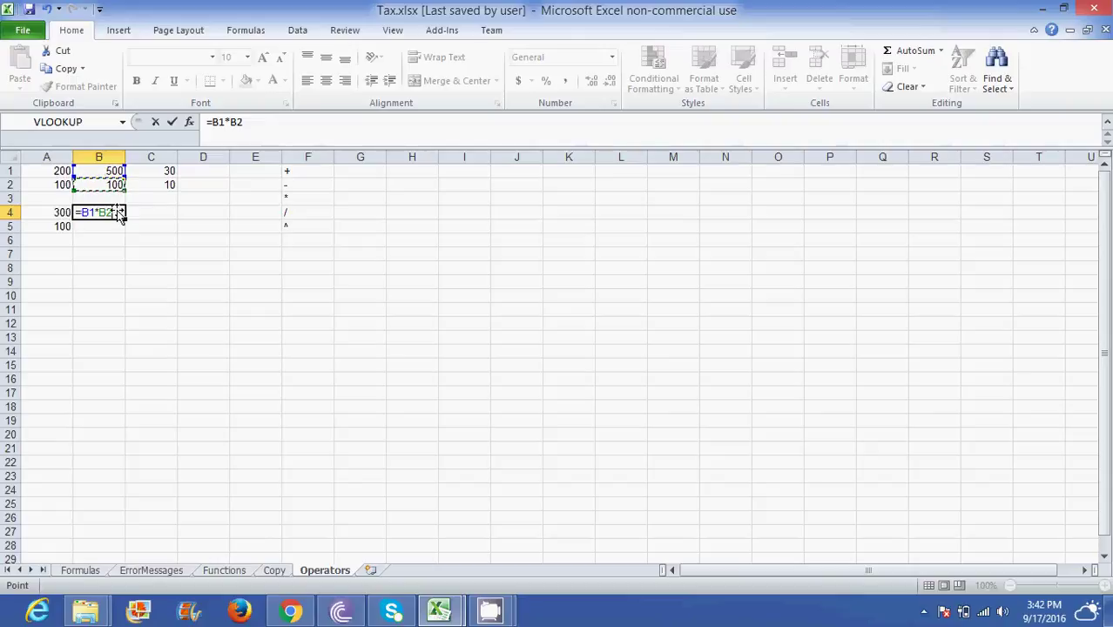
key(Return)
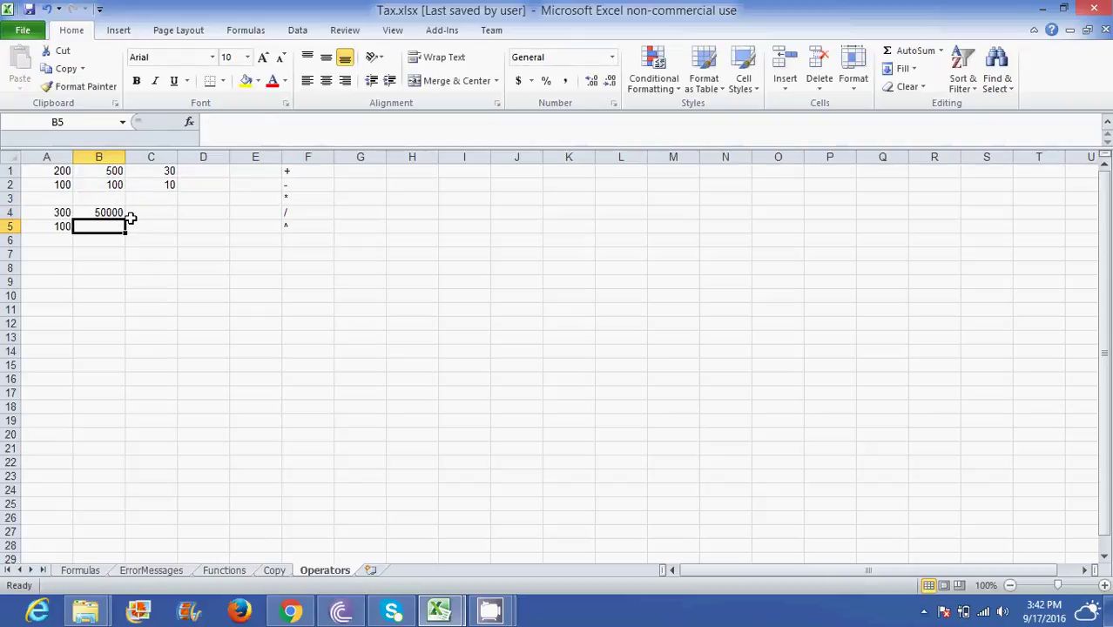
- Enter the division formula =C1/C2 in cell C4
click(159, 213)
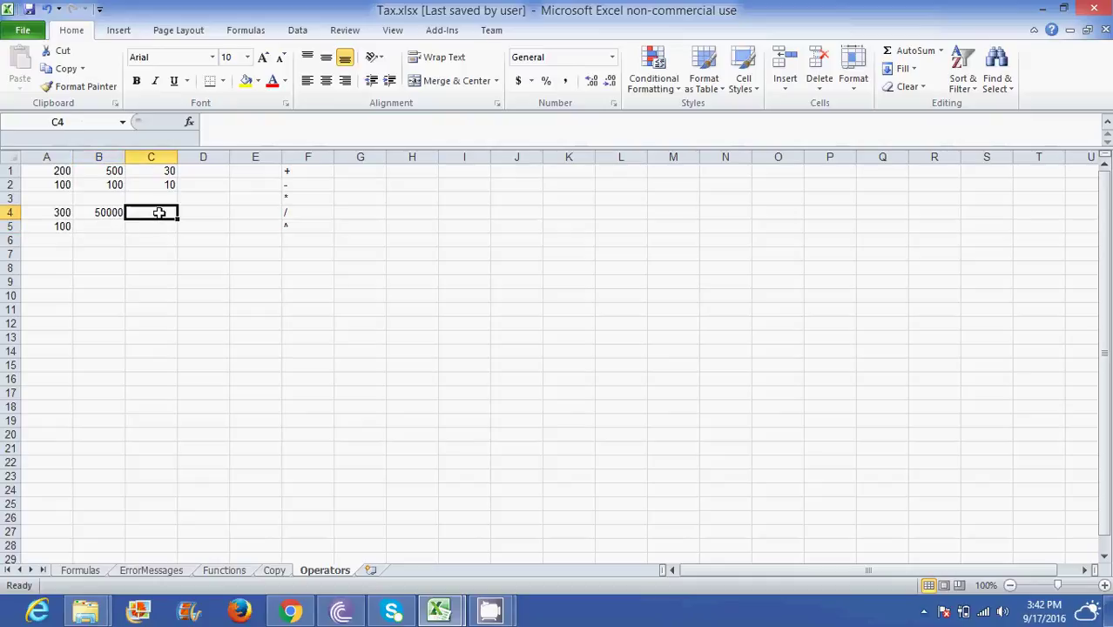
text(=)
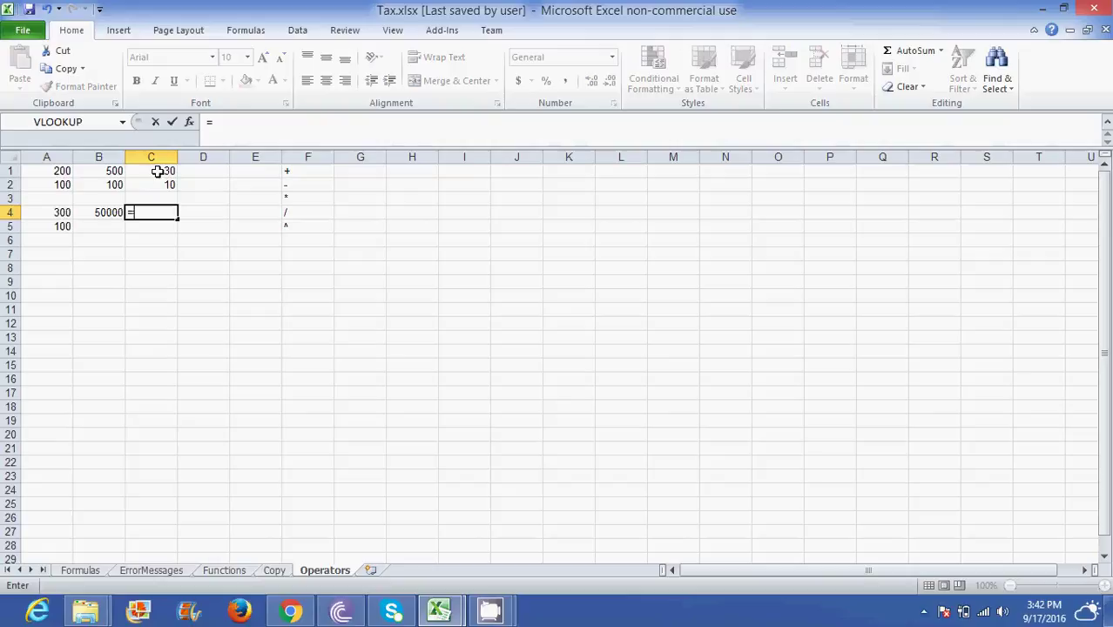
click(157, 172)
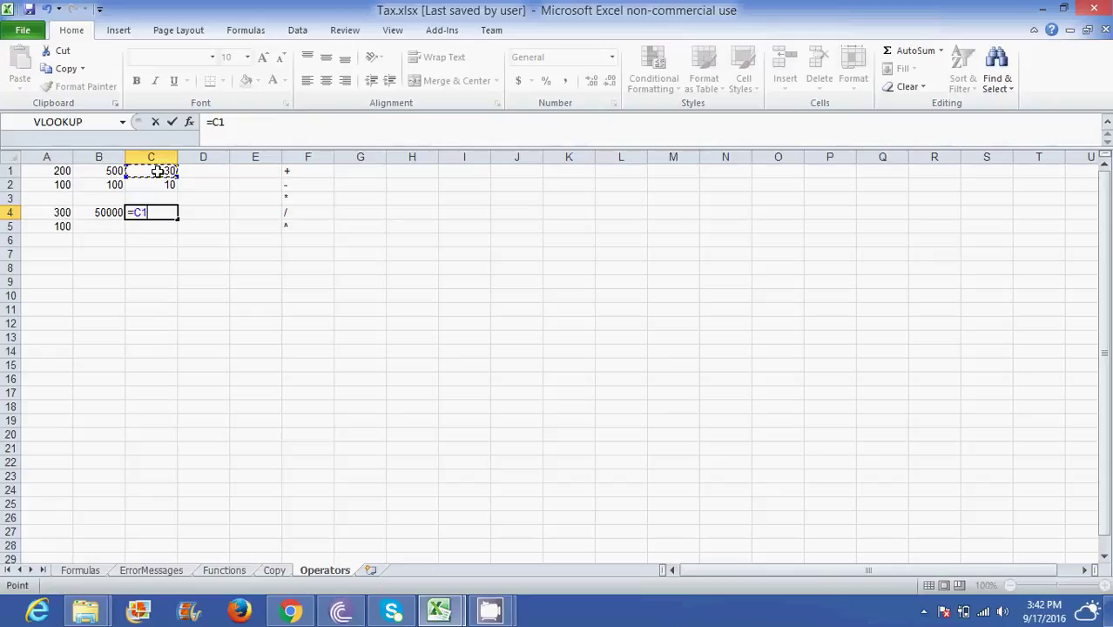
text(/)
click(160, 184)
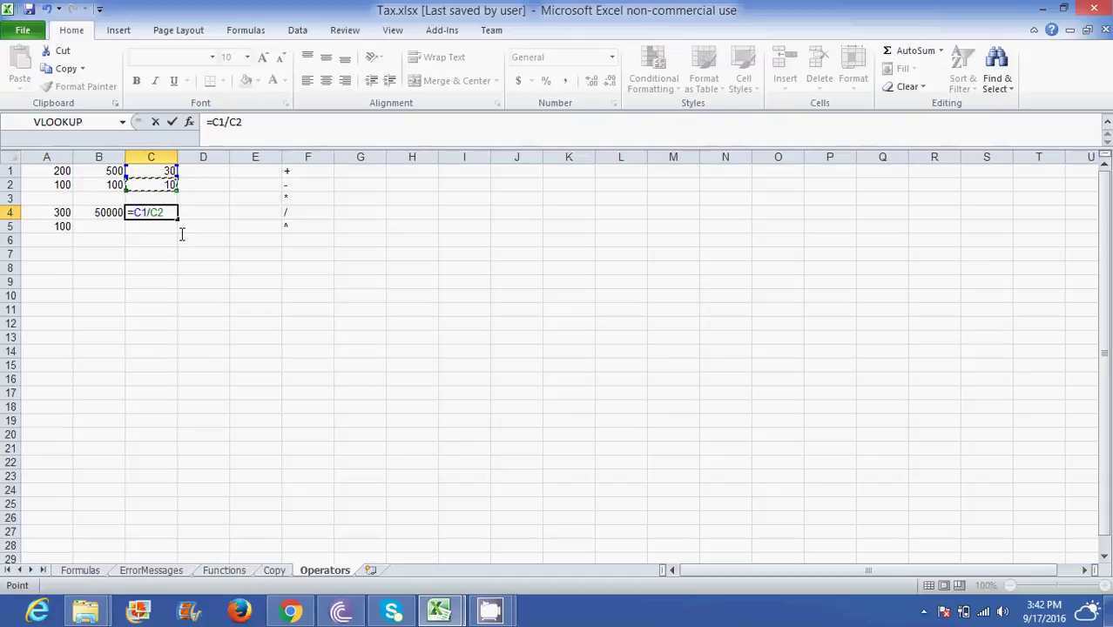
key(Return)
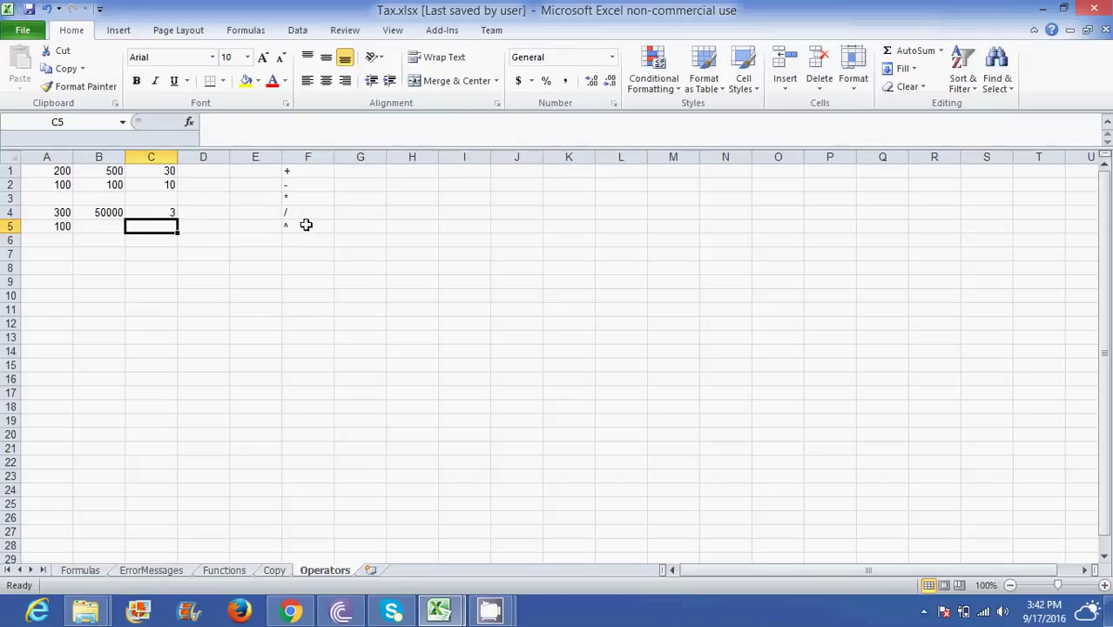
- Enter a formula in cell C5 that squares 6 with the exponent operator
text(=)
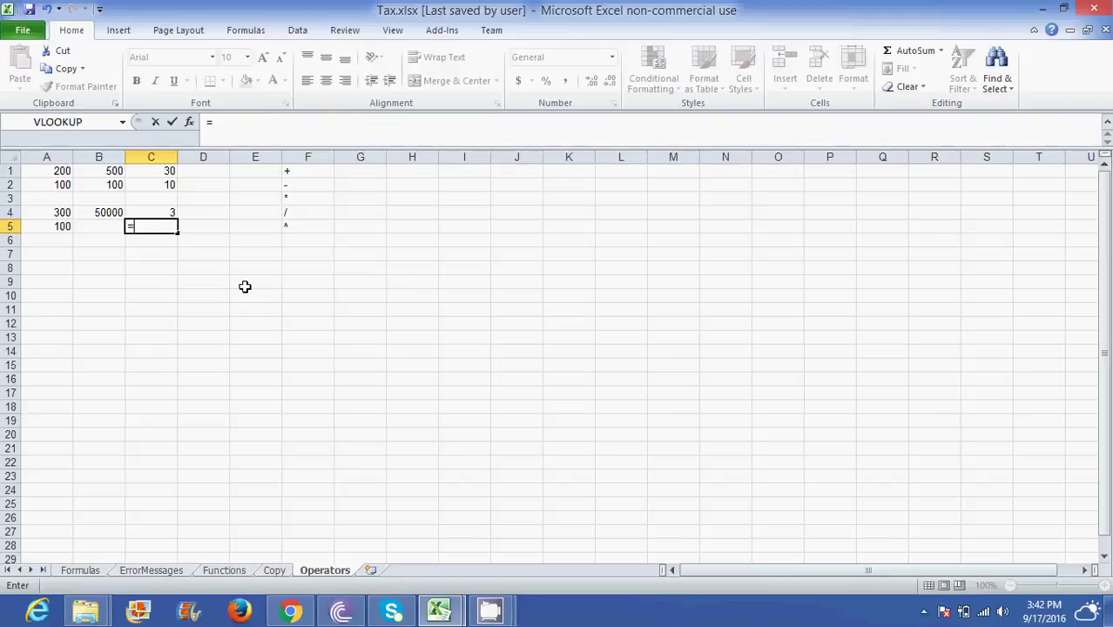
text(6)
key(Return)
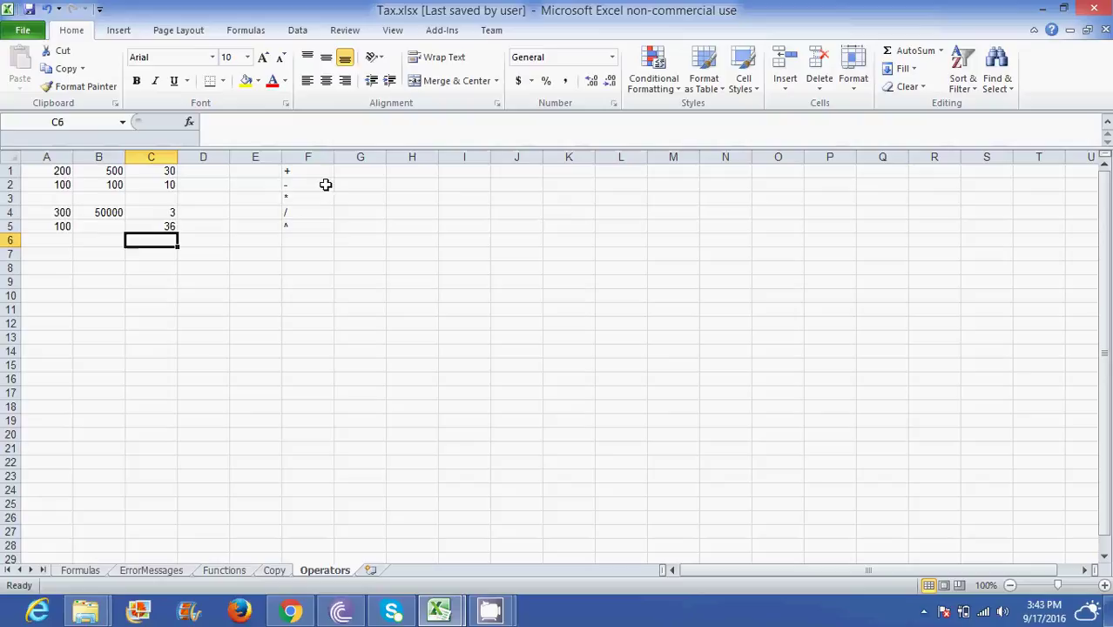
- Review the operator symbols listed in F1 to F5 one by one and open the Formulas sheet
click(298, 172)
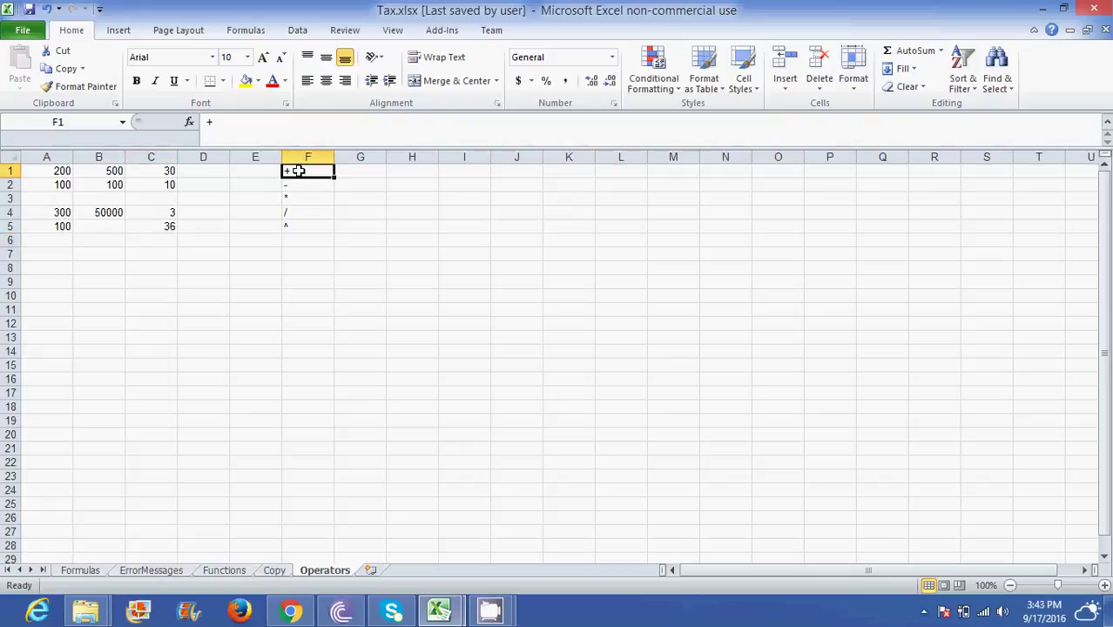
key(Down)
key(Down)
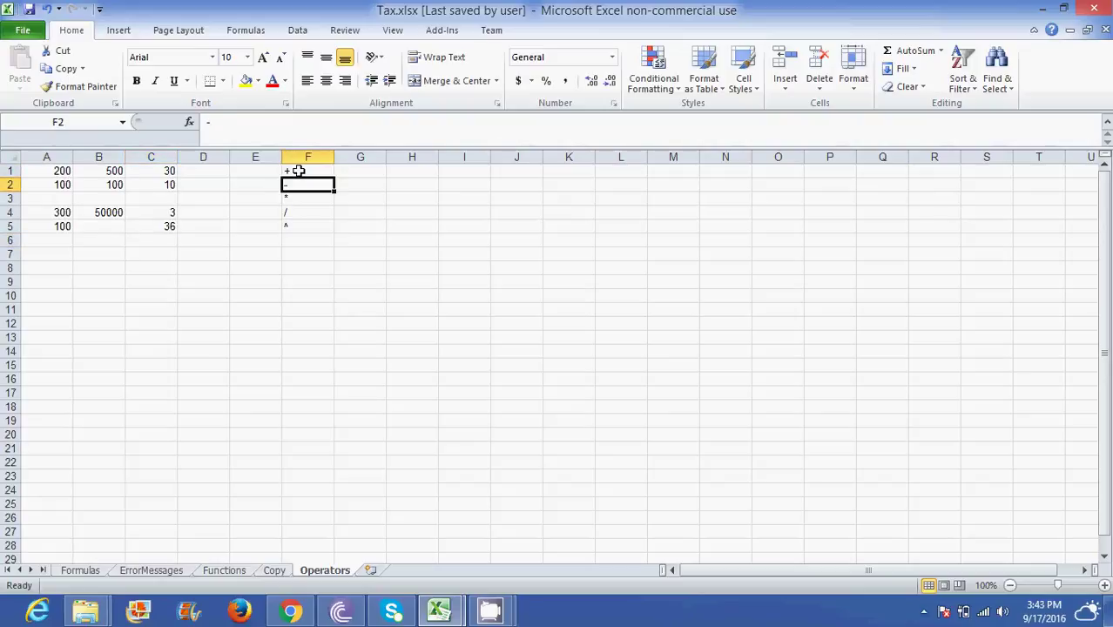
key(Down)
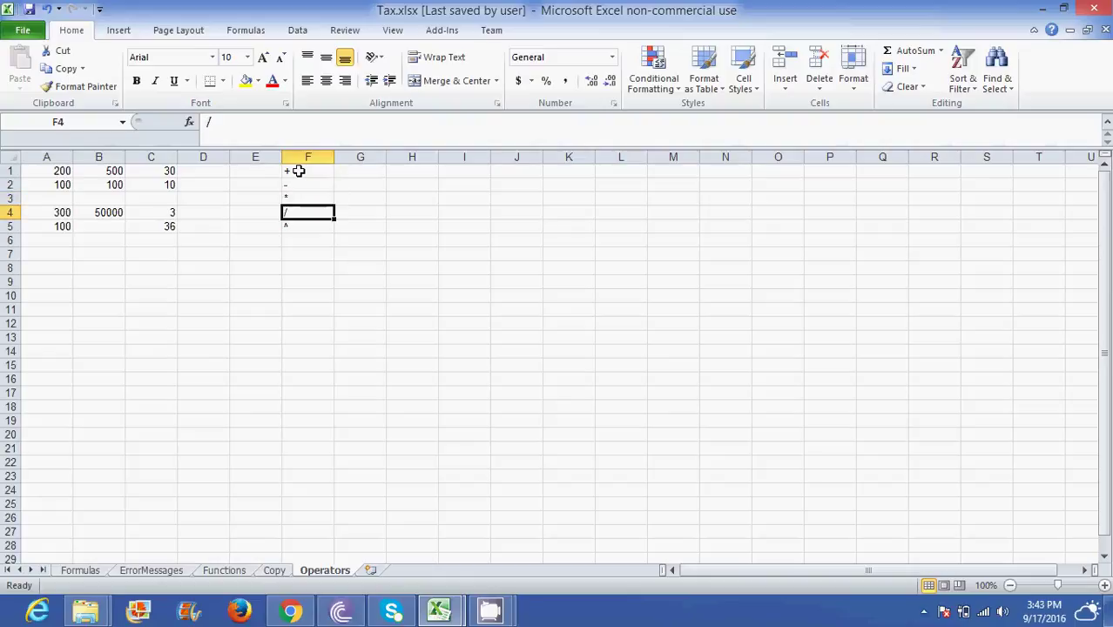
key(Down)
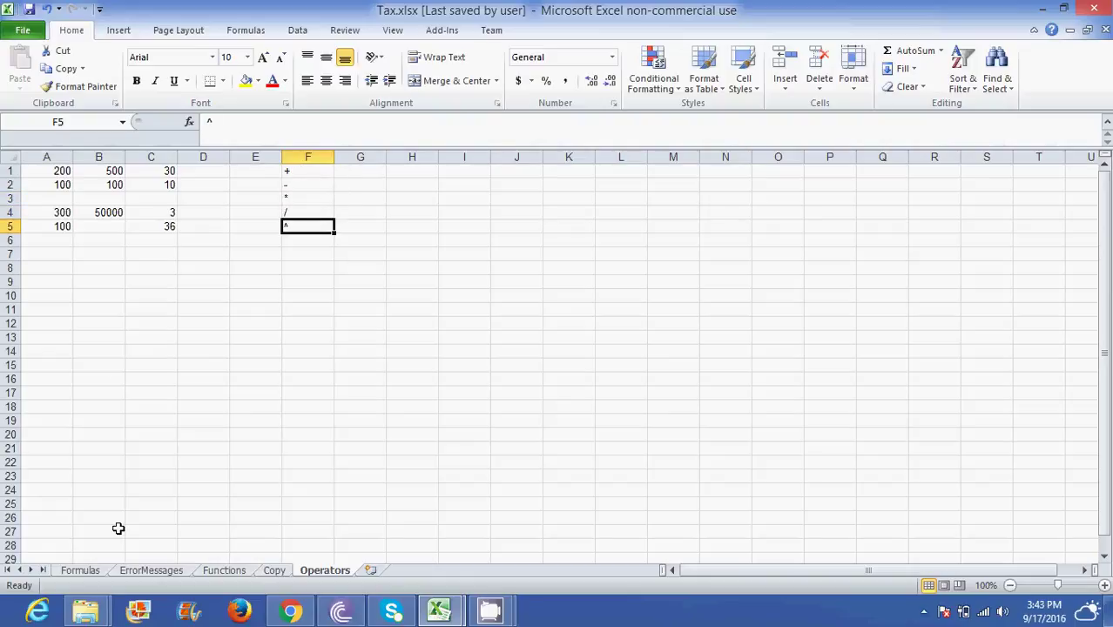
click(80, 571)
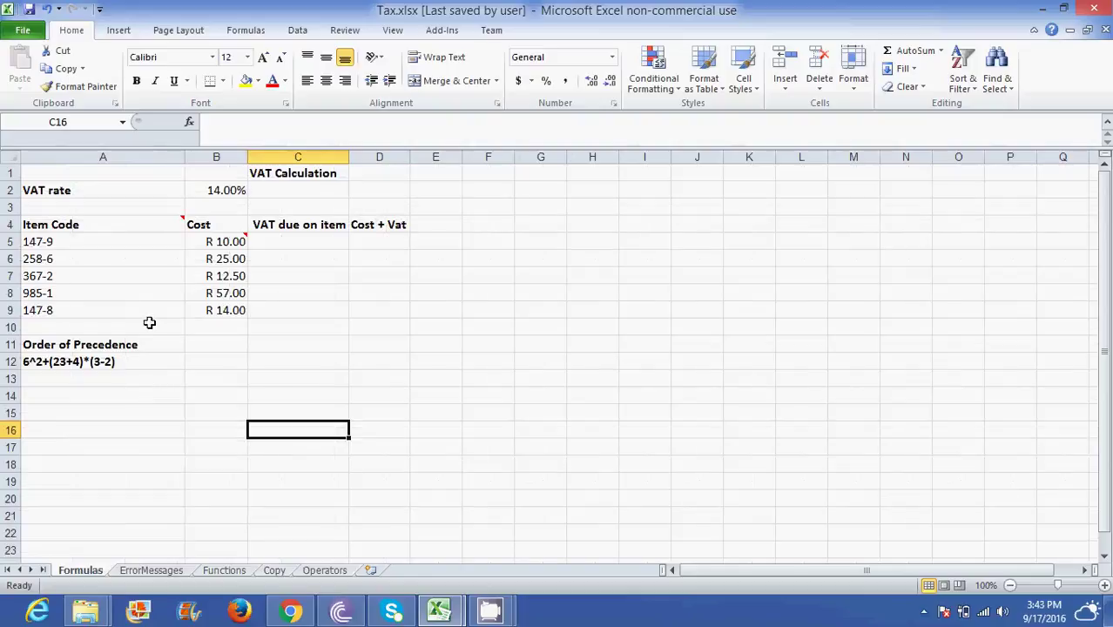
- Enter the label BODMAS in cell B12, beside the order-of-precedence expression
click(110, 361)
click(97, 378)
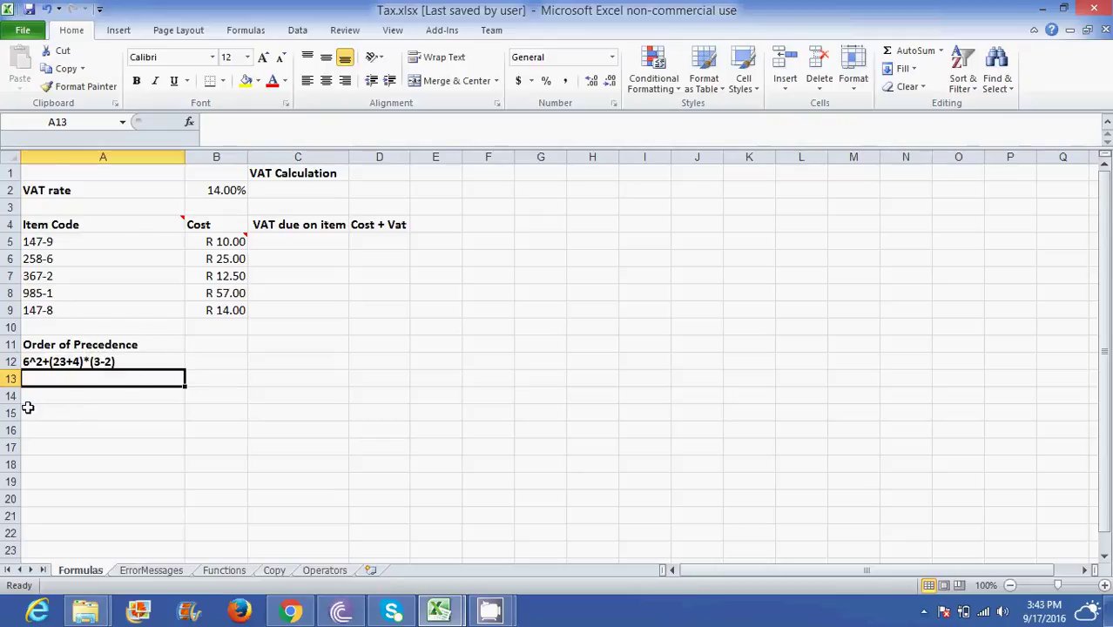
click(205, 360)
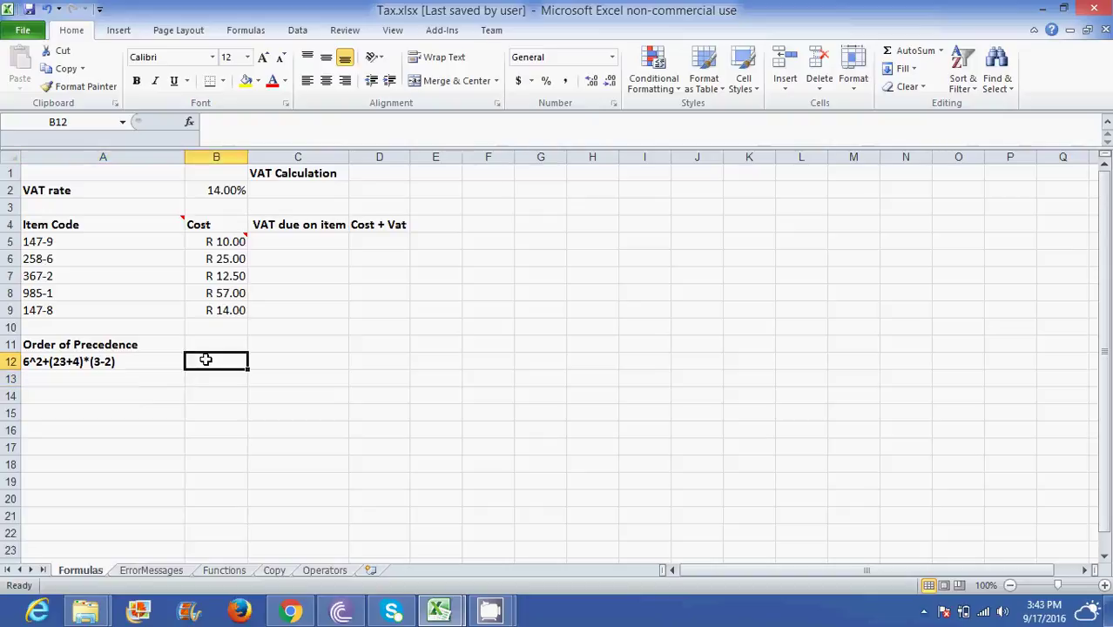
text(BODMAS)
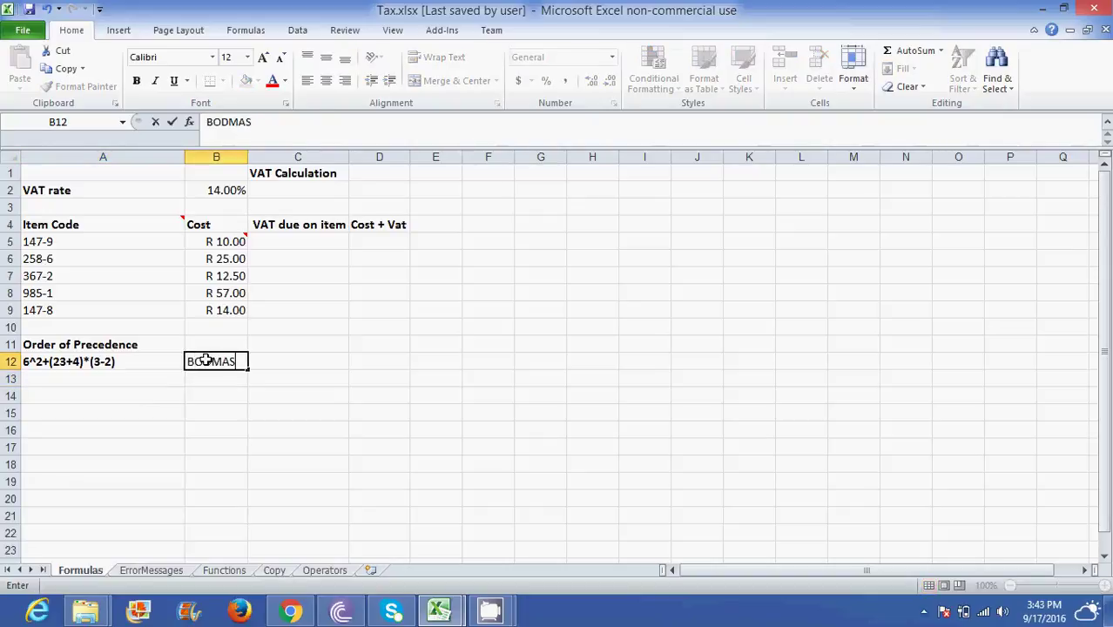
key(Return)
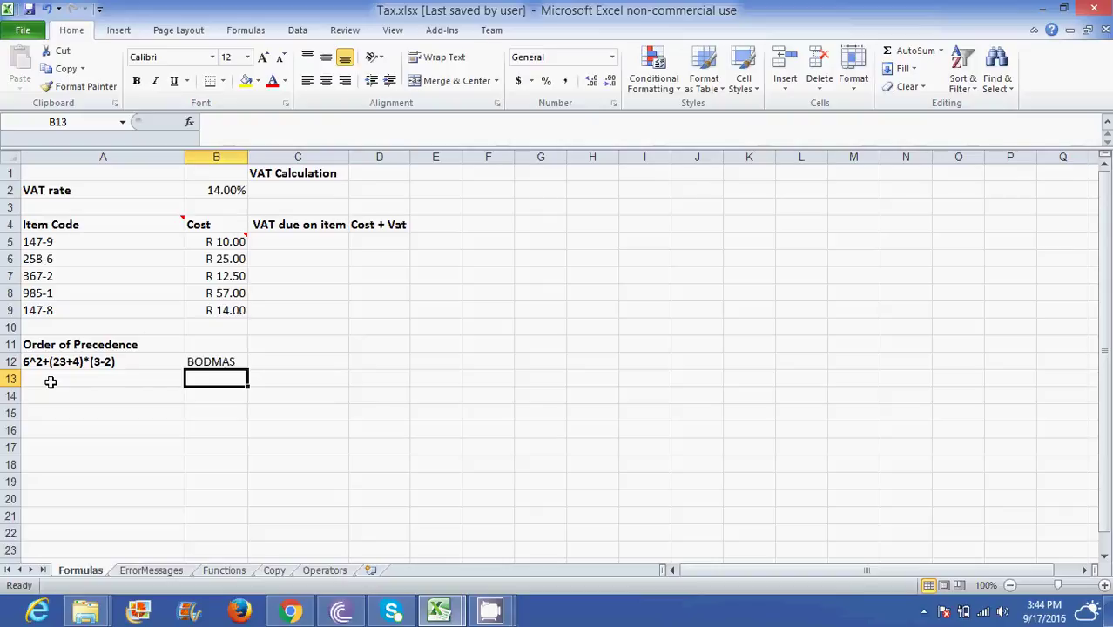
- Turn the expression in cell A12 into the working formula =6^2+(23+4)*(3-2) and check it
click(51, 382)
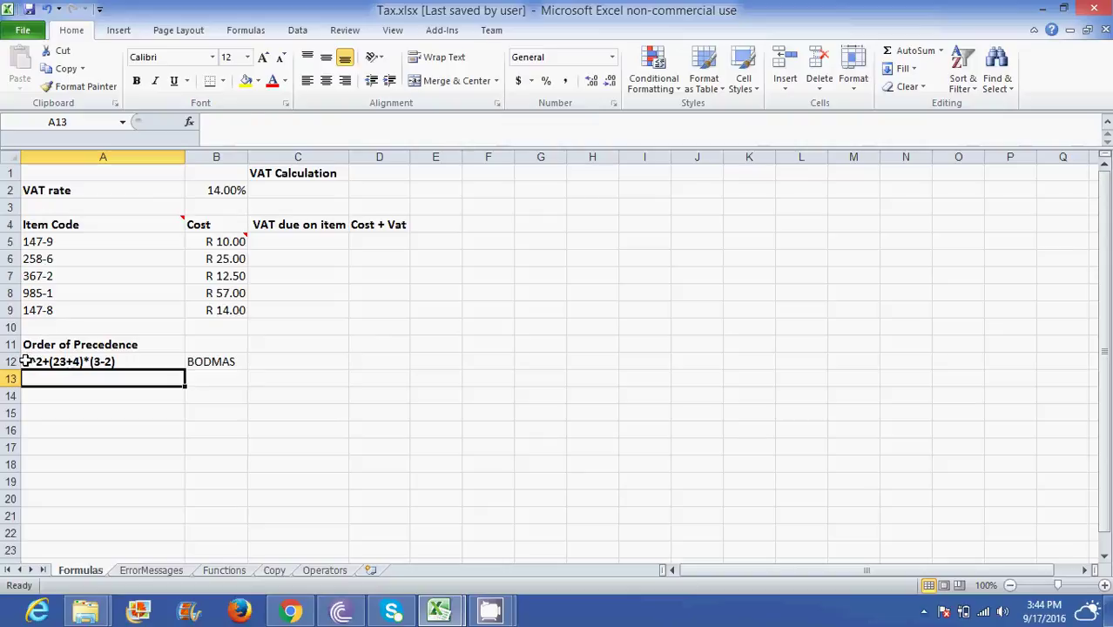
double_click(26, 361)
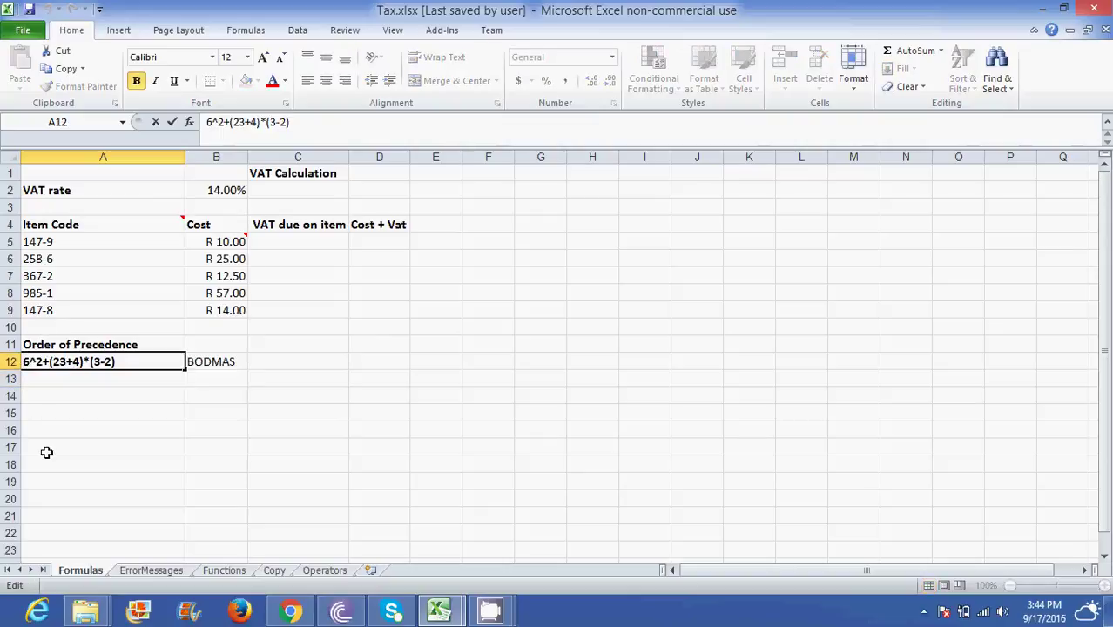
text(=)
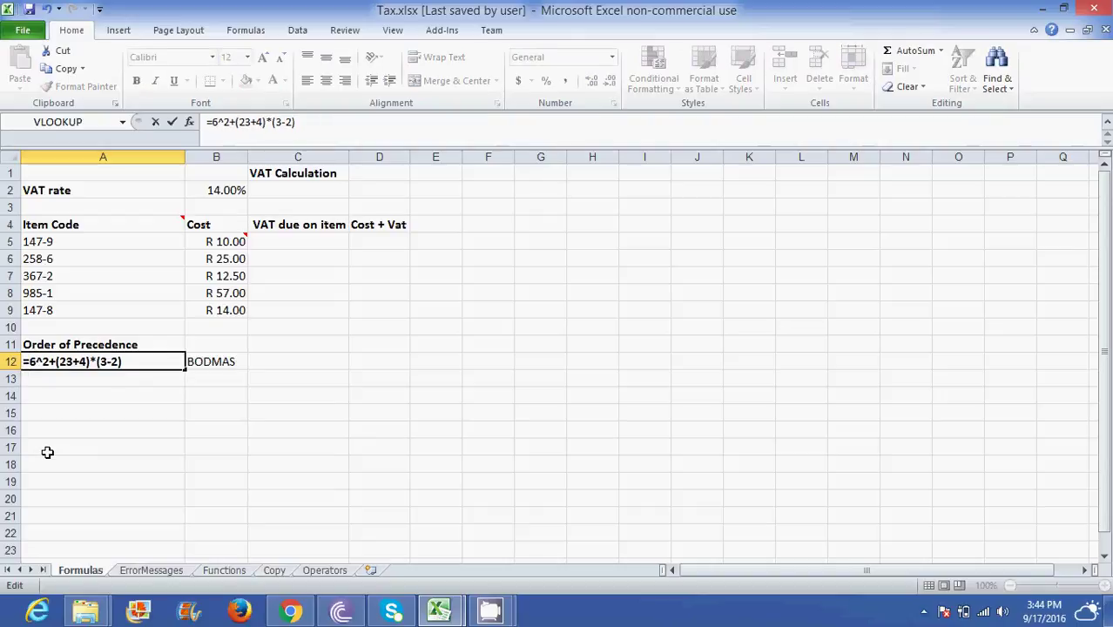
key(Return)
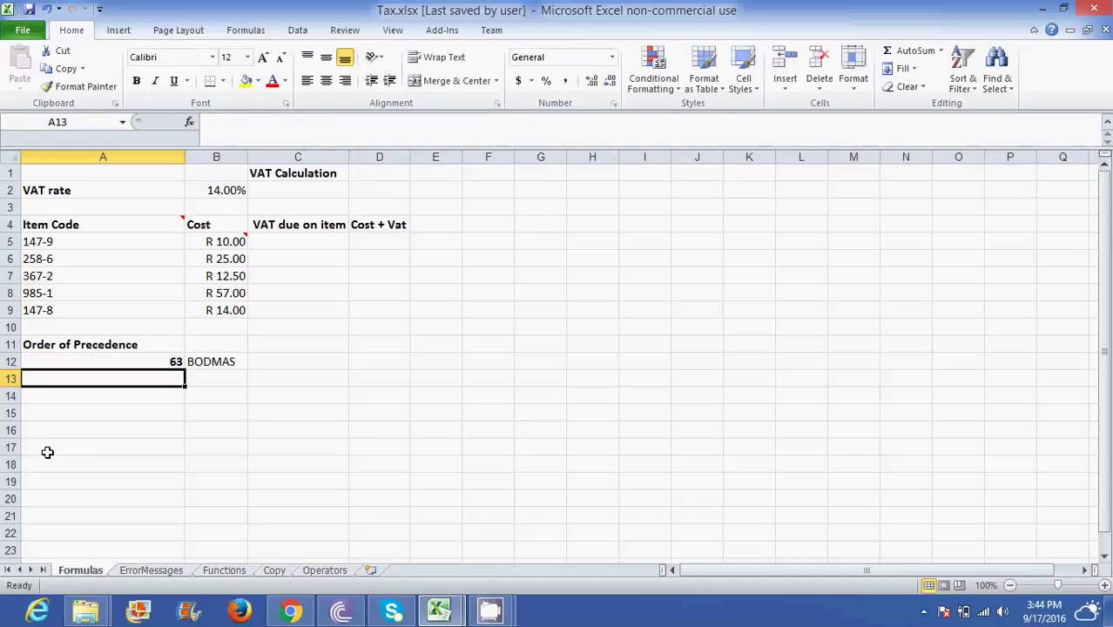
click(164, 361)
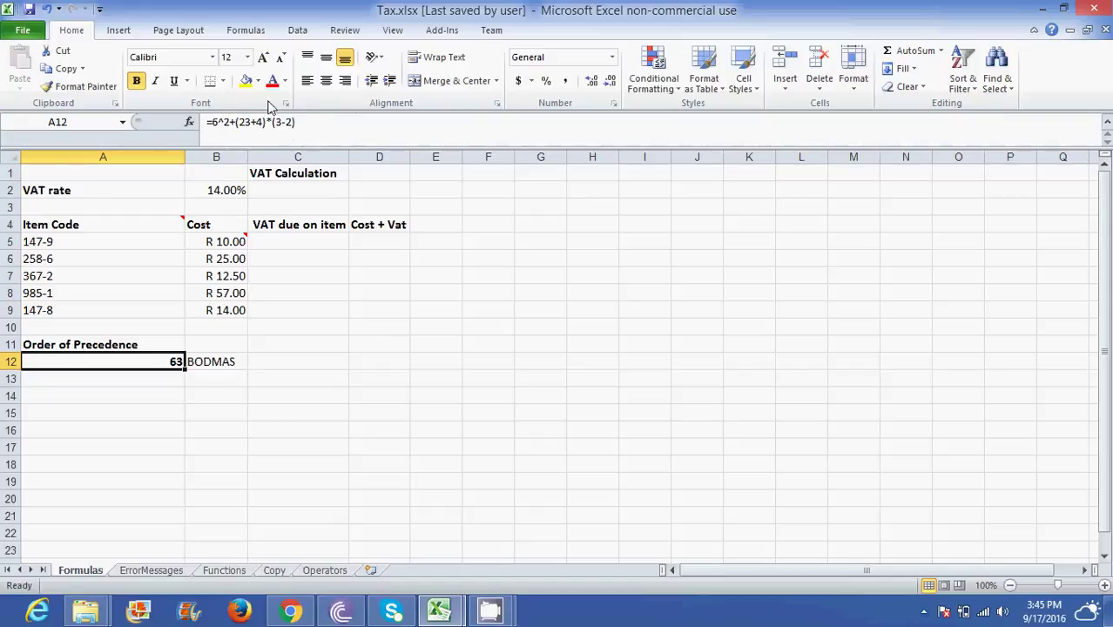
click(275, 242)
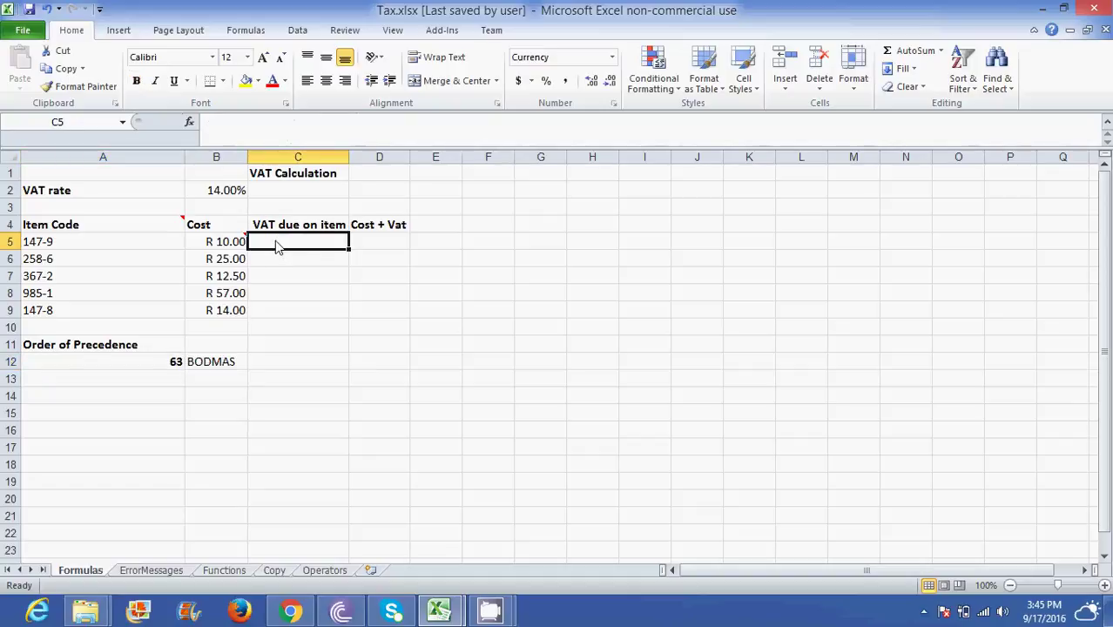
- Enter the sample numbers 200 in cell A14 and 100 in cell A15
click(75, 403)
text(2)
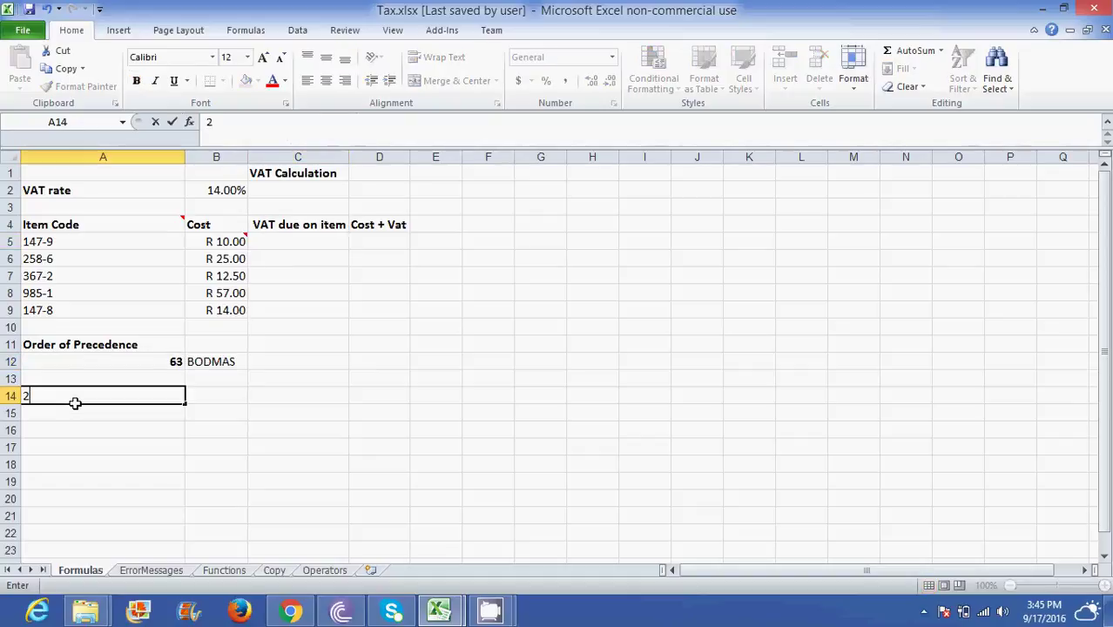
text(00)
key(Return)
text(1)
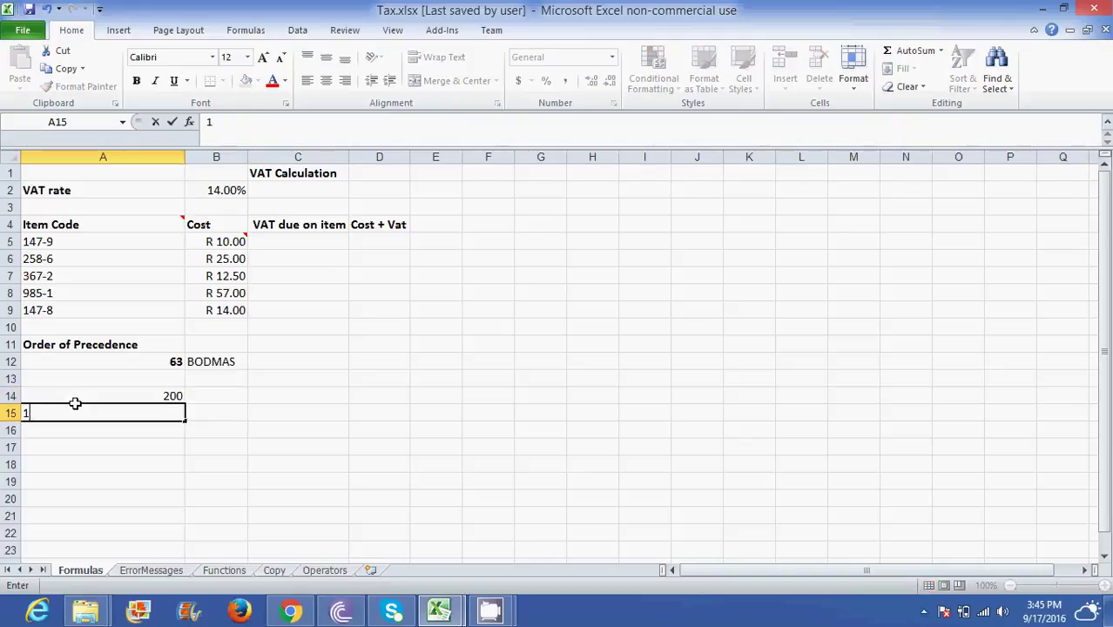
text(00)
key(Up)
- Enter the sample numbers 500 in cell B14 and 100 in cell B15
key(Right)
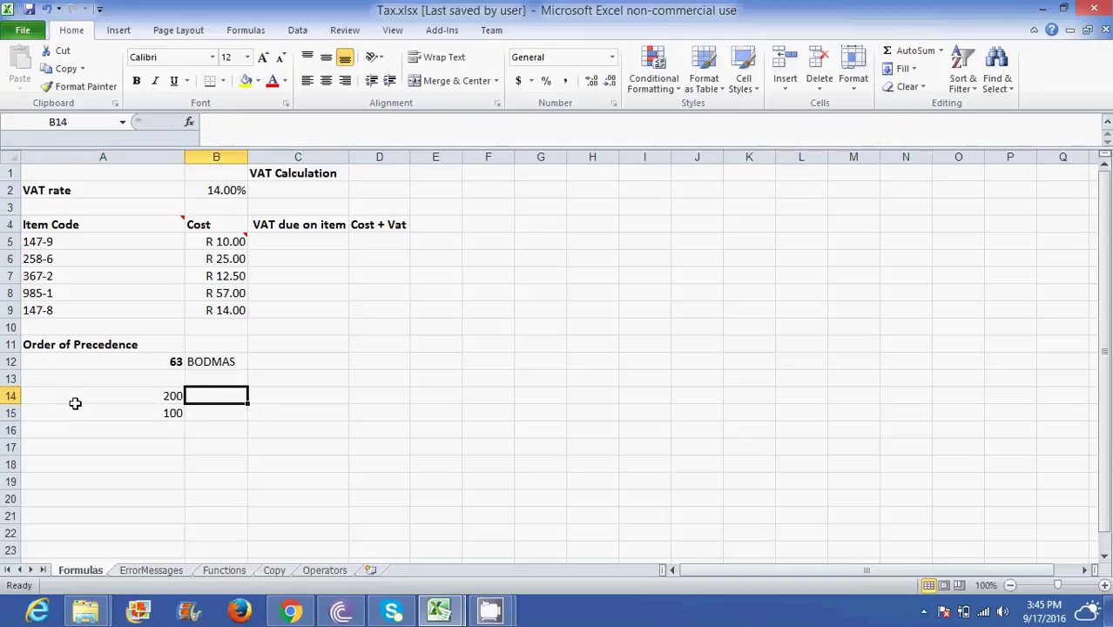
text(500)
key(Return)
text(100)
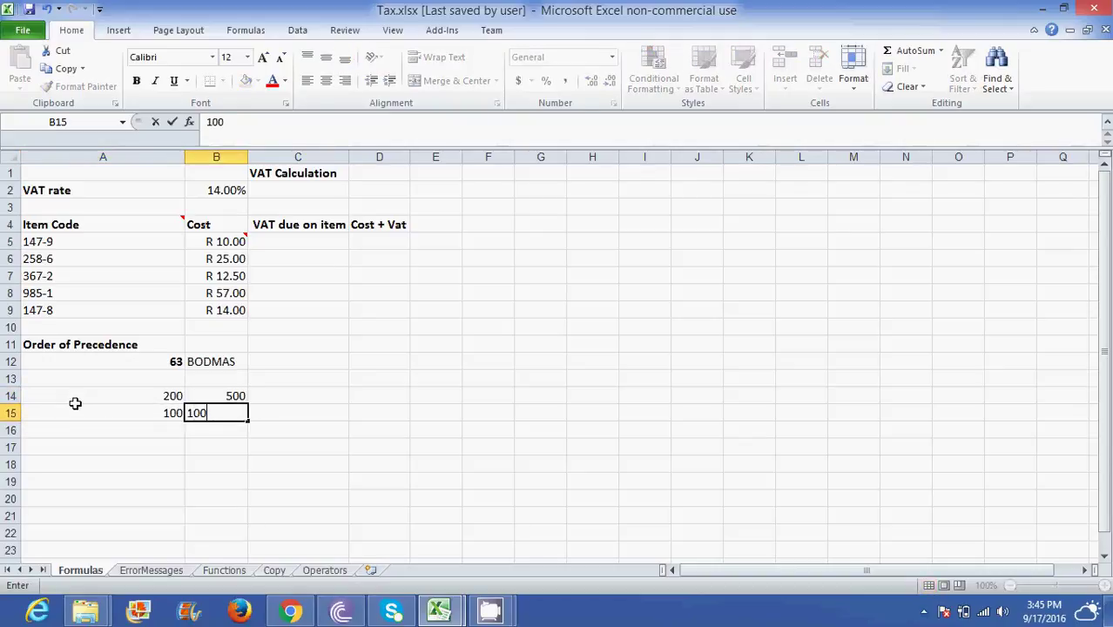
key(Return)
- Enter the addition formula =A14+A15 in cell A16
key(Left)
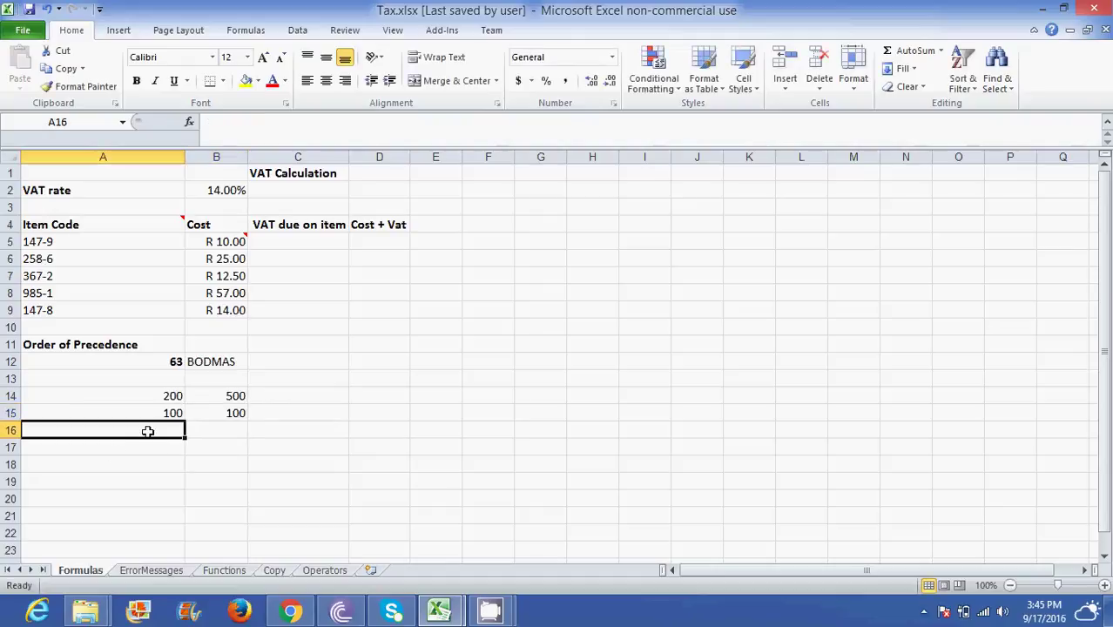
text(=)
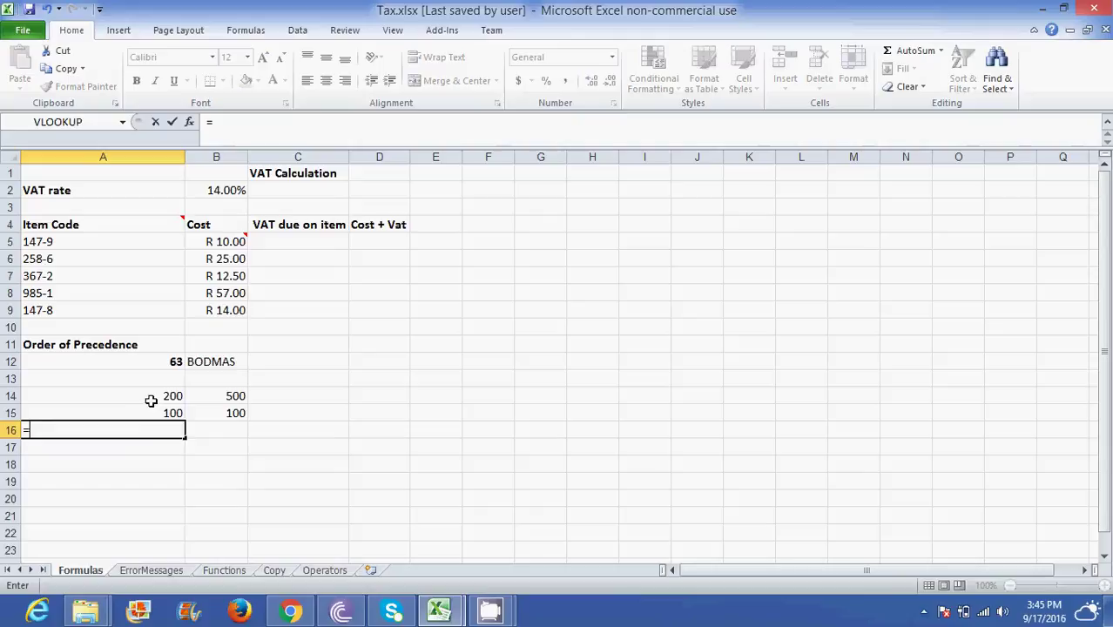
click(151, 398)
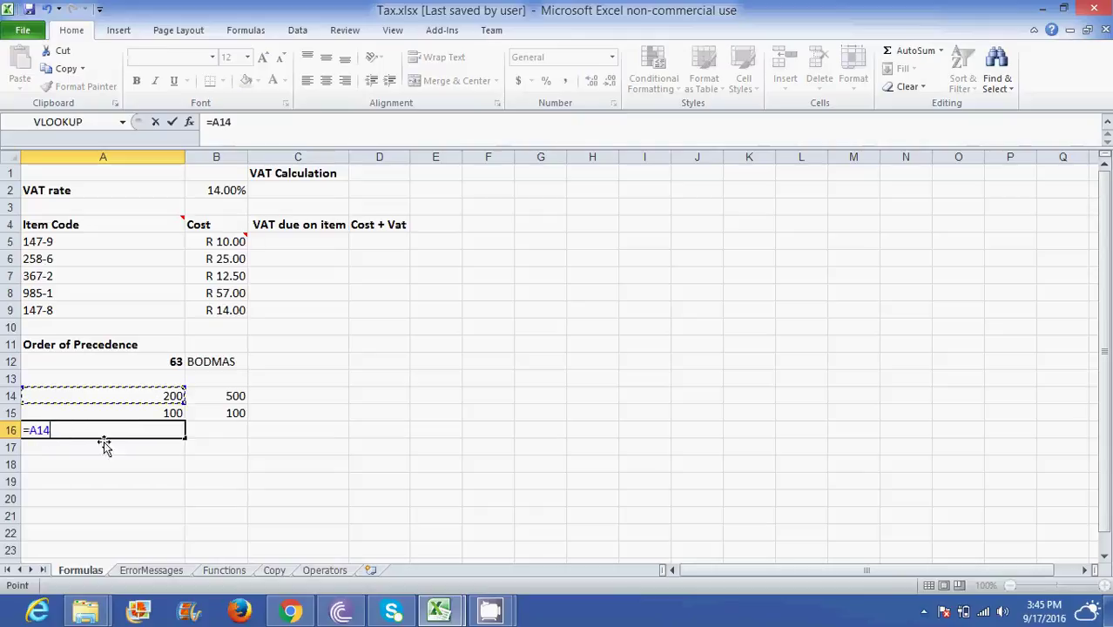
text(+)
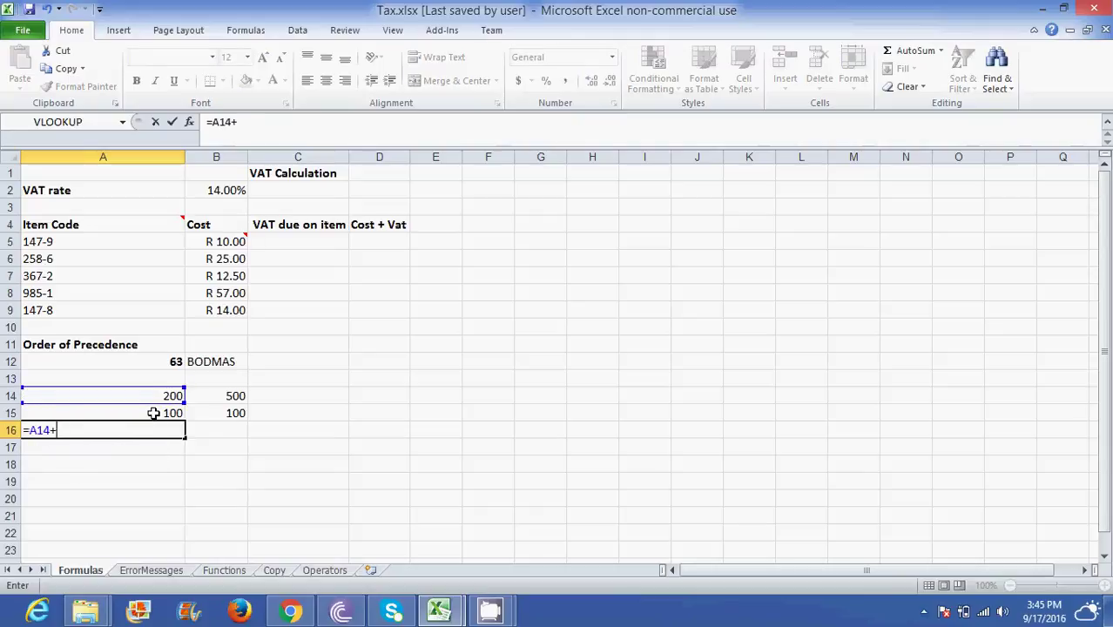
click(153, 414)
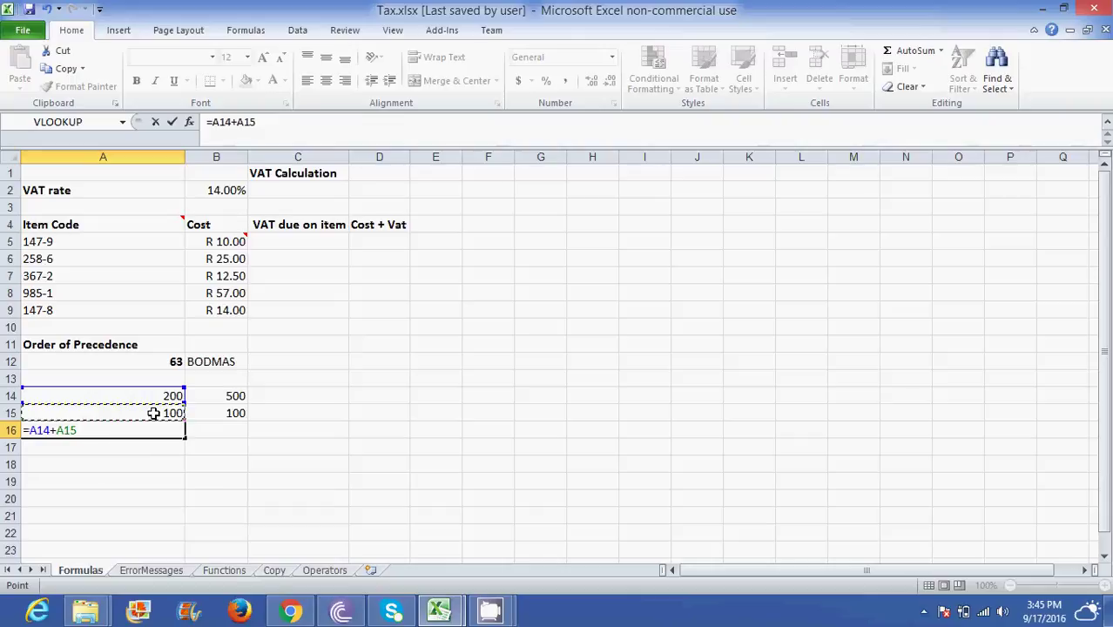
key(Return)
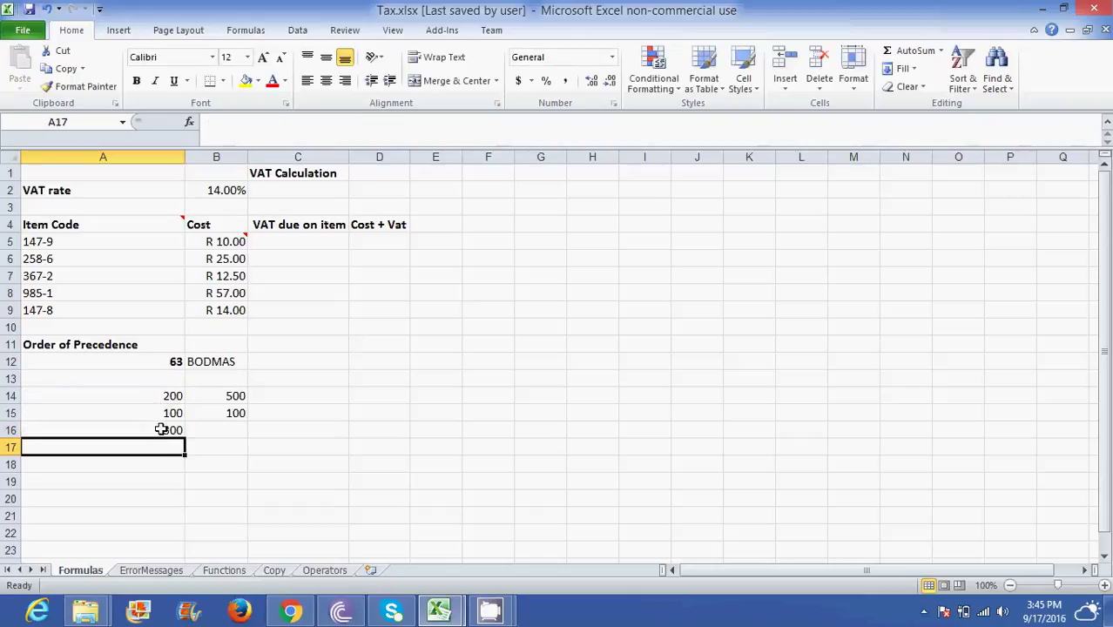
- Fill the relative addition formula from A16 across to B16 and compare the formulas in both cells
click(160, 429)
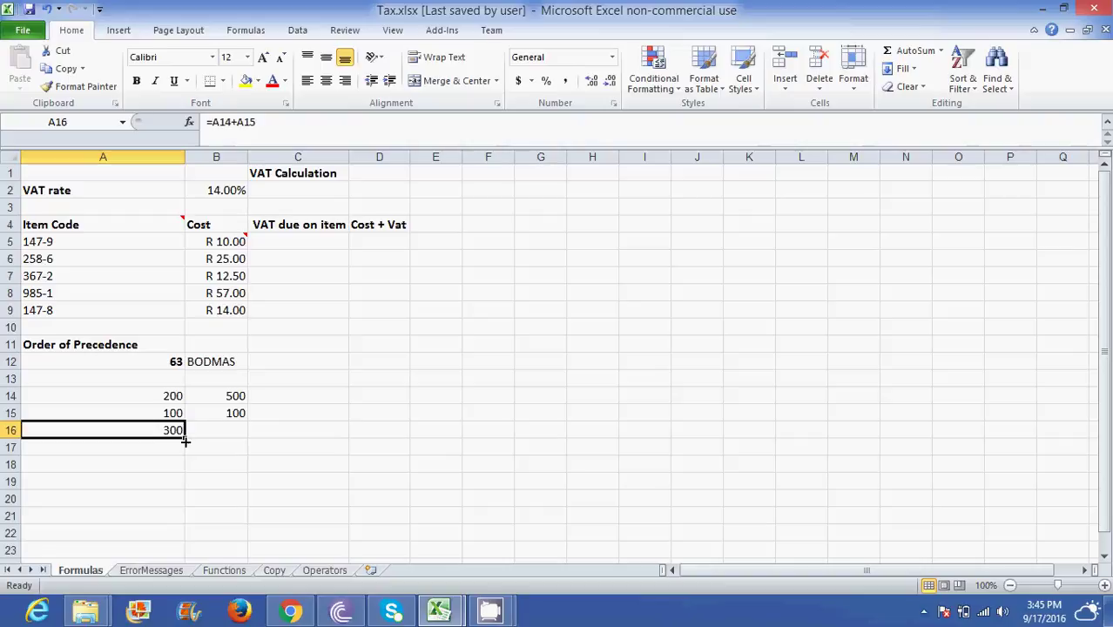
drag(185, 441, 243, 437)
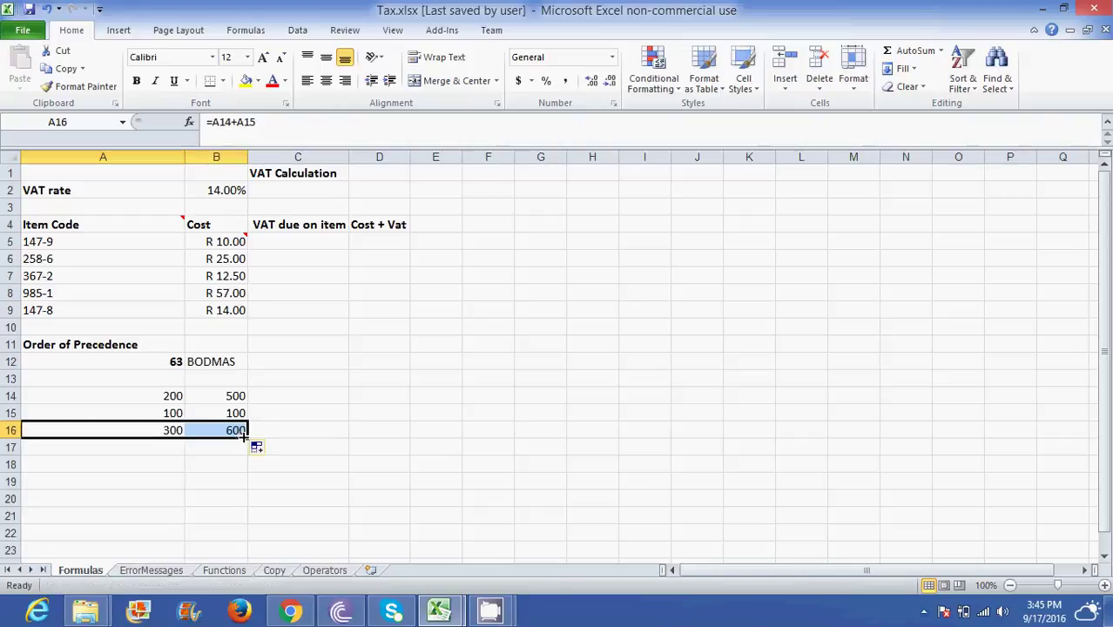
click(160, 431)
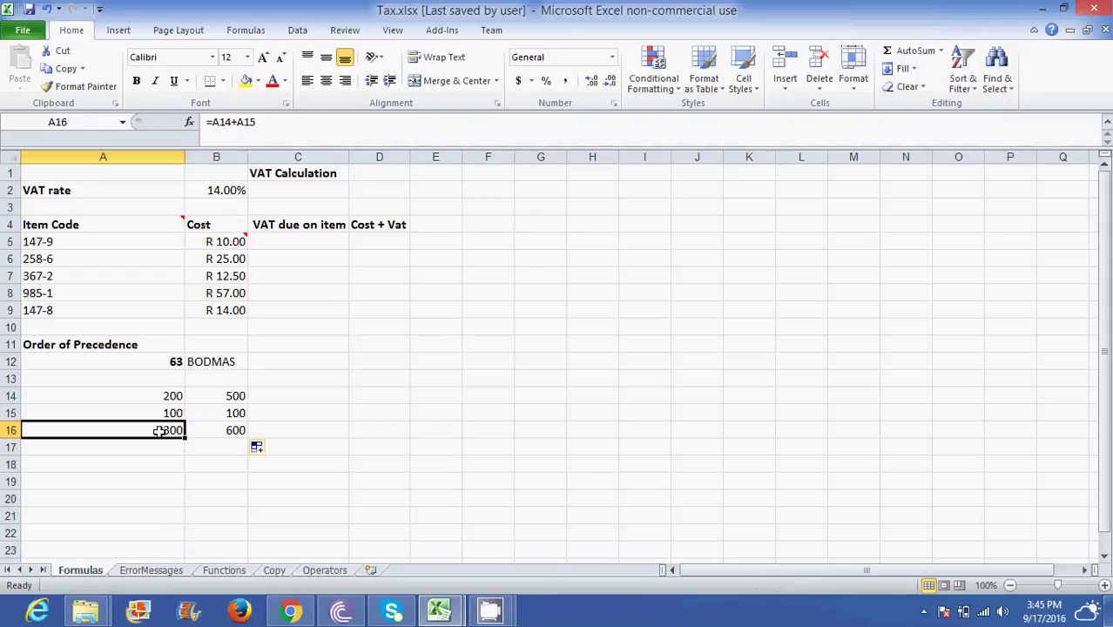
click(225, 431)
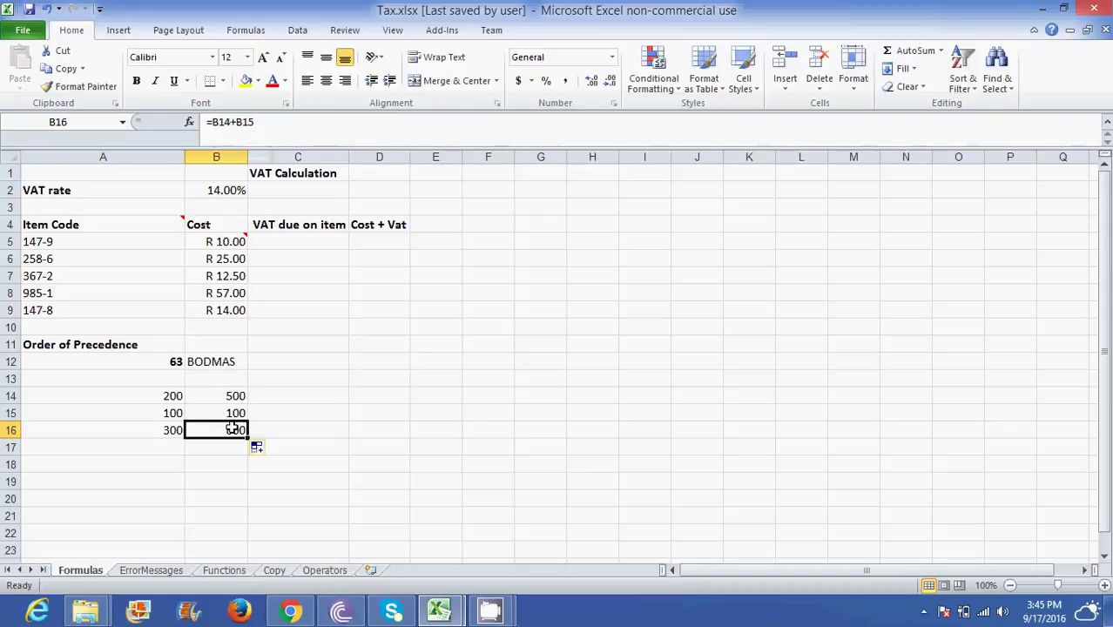
click(158, 432)
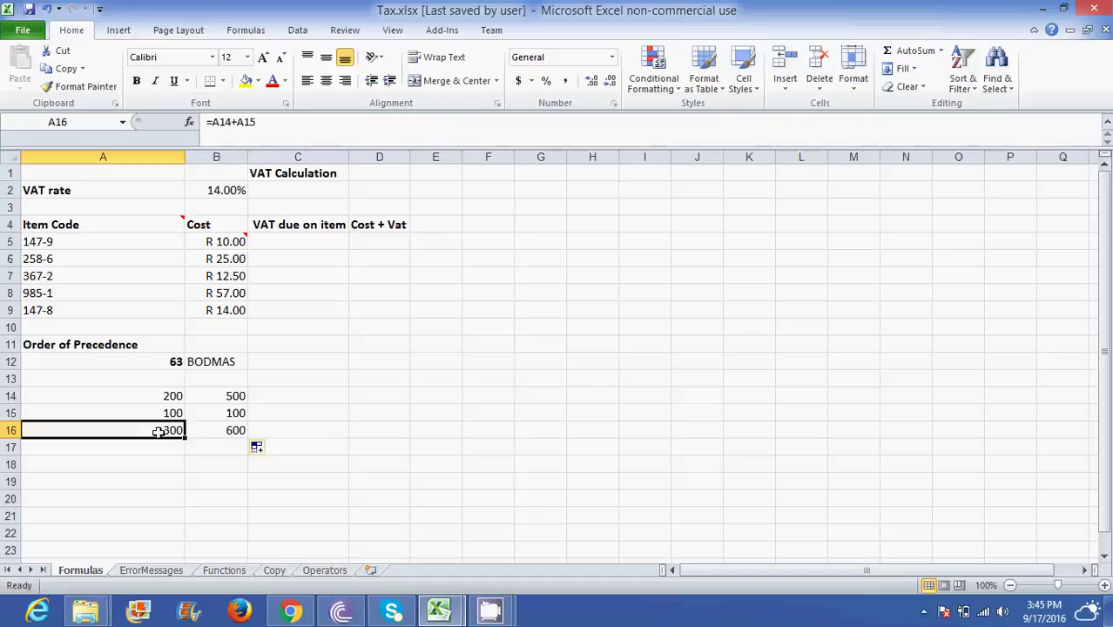
click(227, 430)
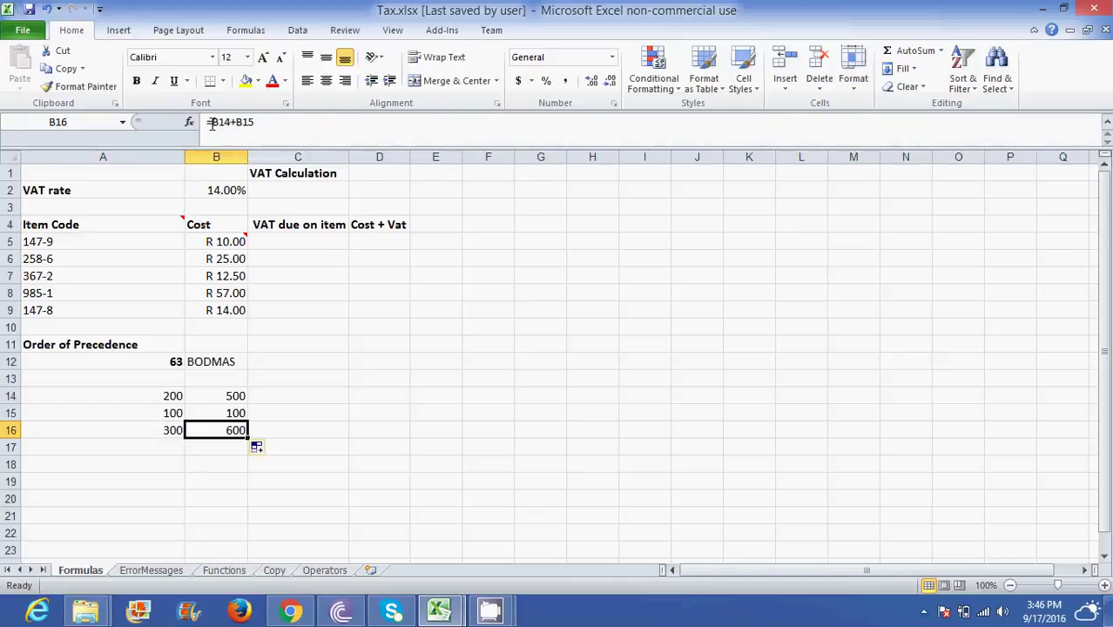
- Make both references in cell A16 absolute so that the formula reads =$A$14+$A$15
click(153, 427)
double_click(153, 427)
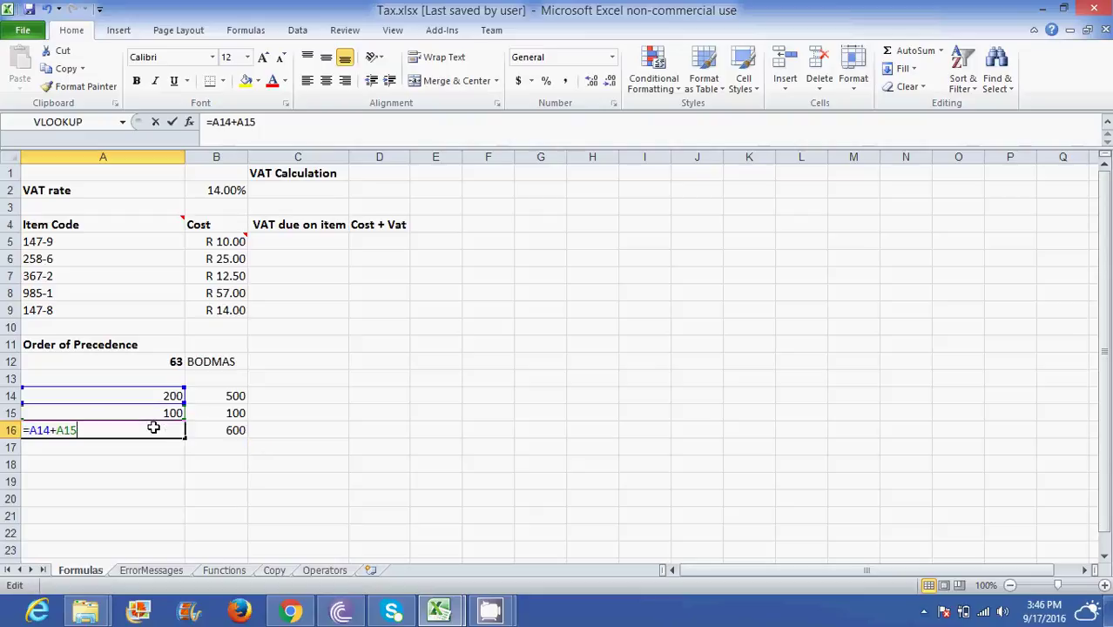
click(29, 430)
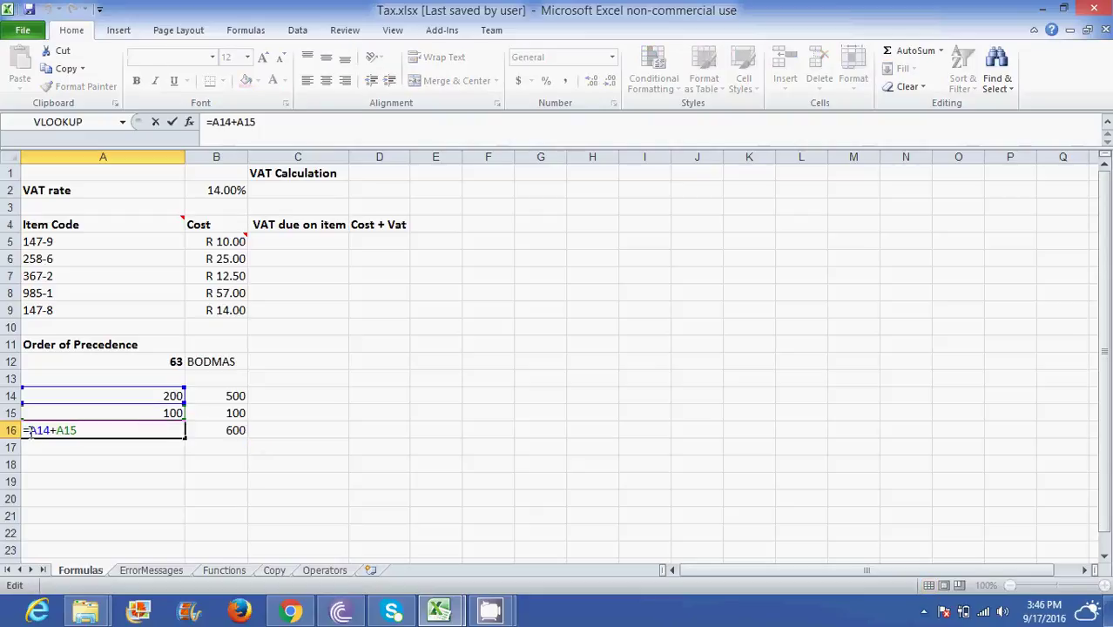
text($)
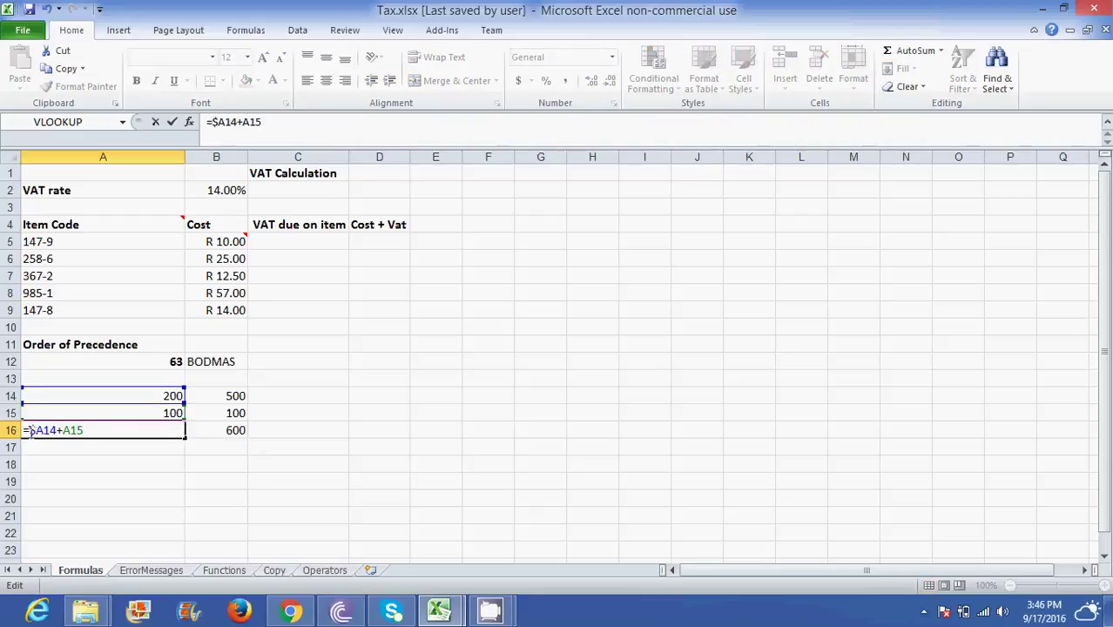
key(Right)
text($A)
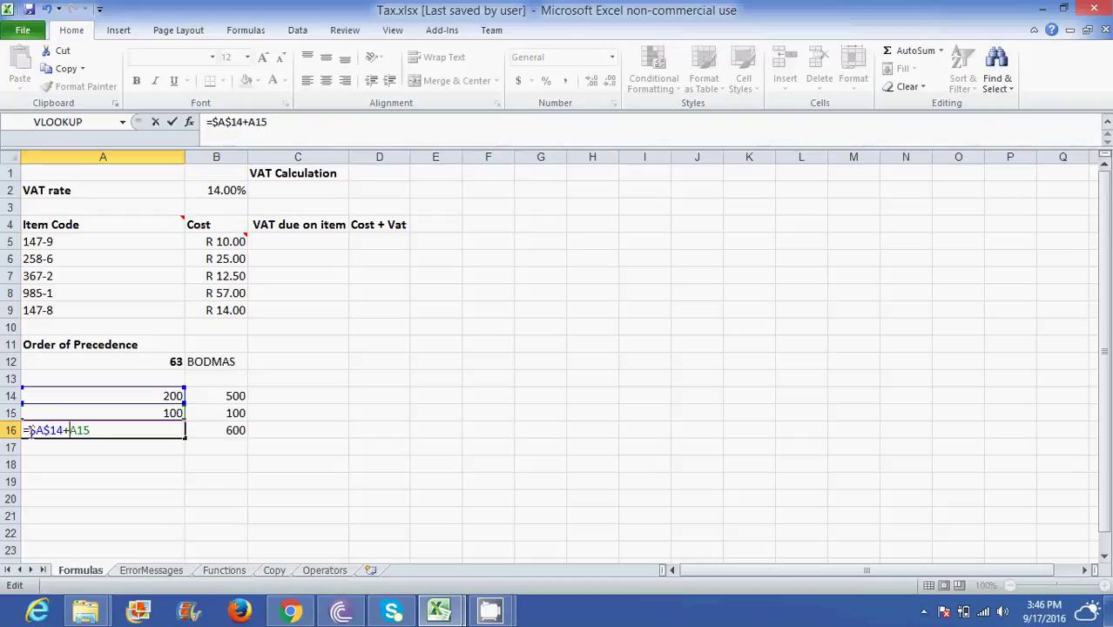
text($14+$A$)
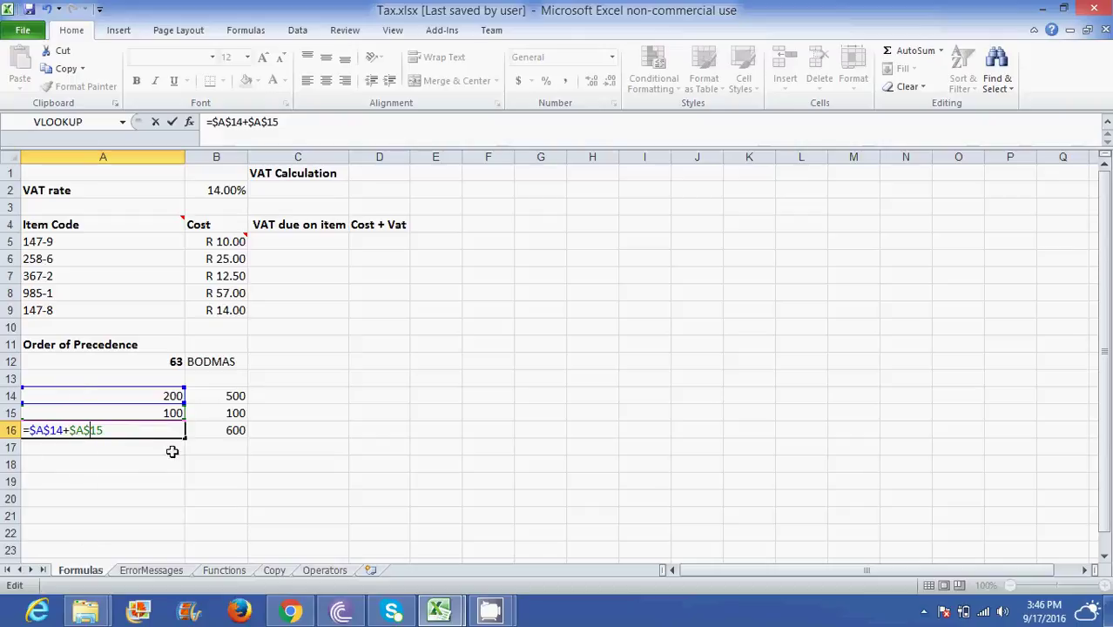
key(Return)
key(Return)
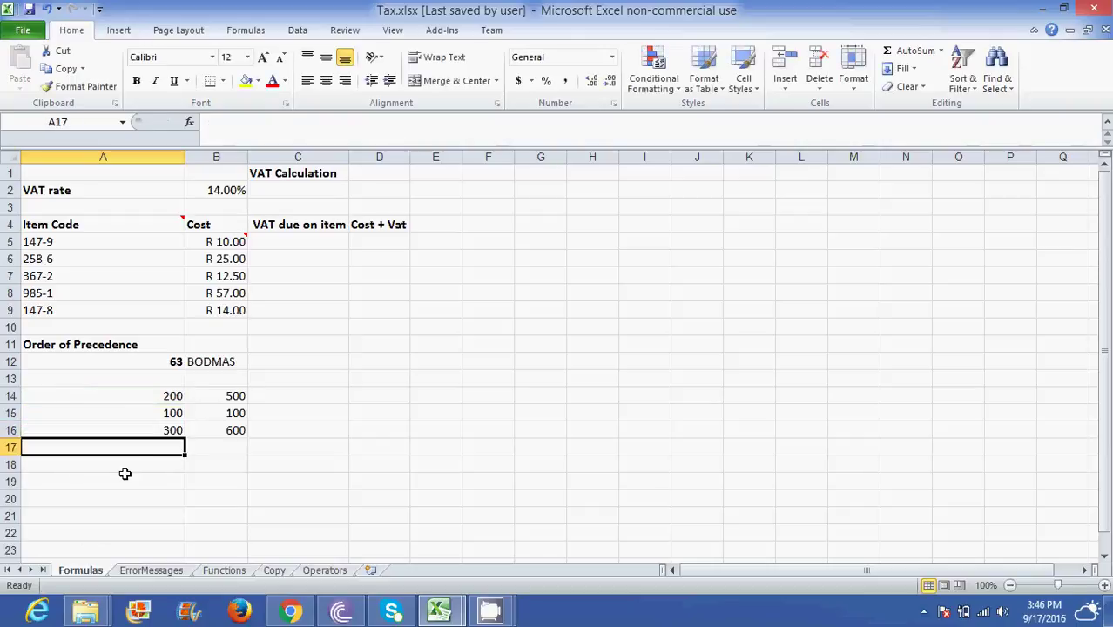
- Fill the absolute-reference formula from A16 across to B16 and check the formula copied there
click(144, 428)
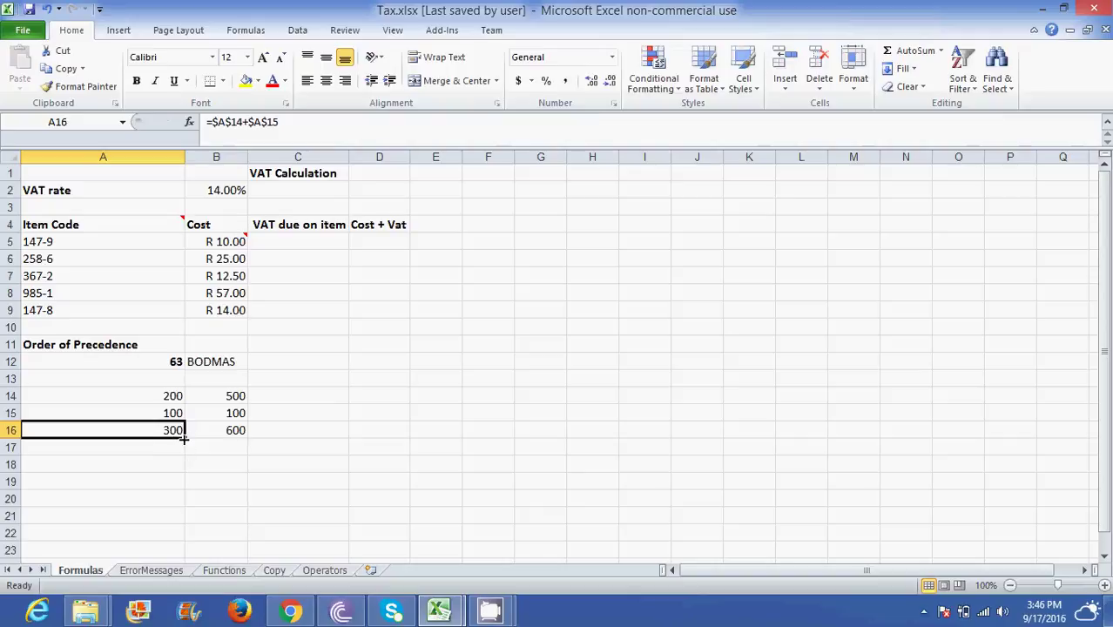
drag(185, 440, 240, 438)
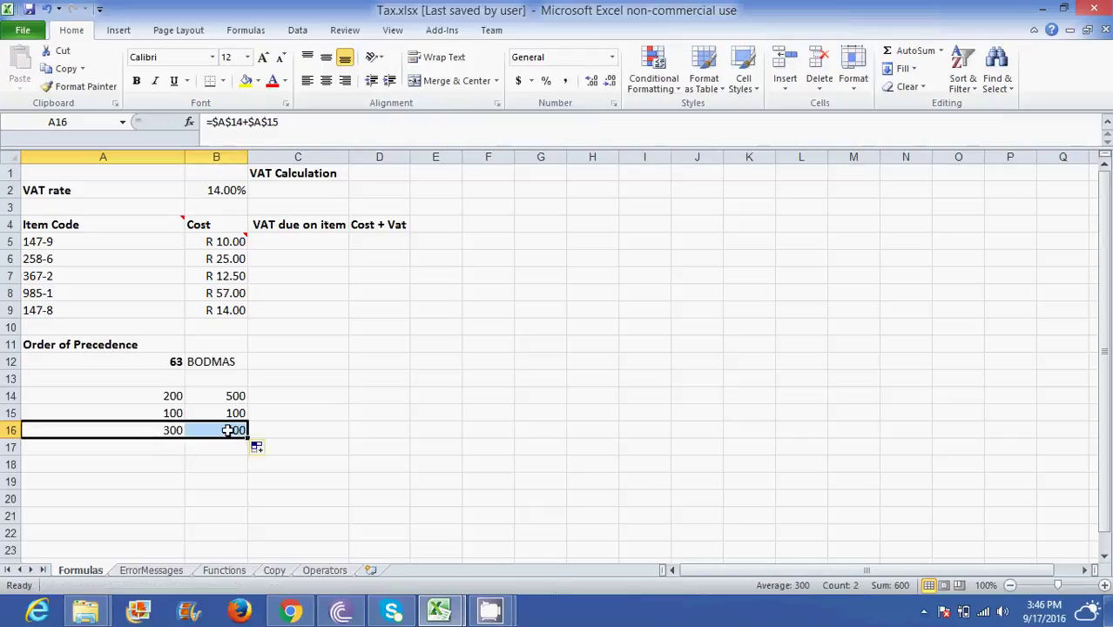
click(227, 430)
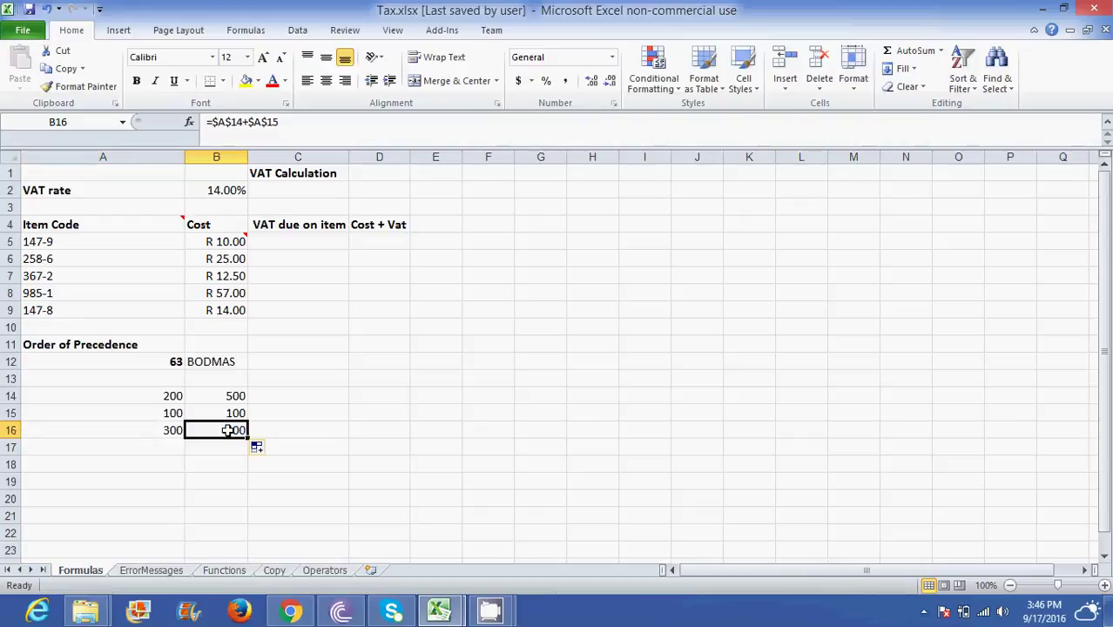
- Compare the absolute-reference formulas in cells A16 and B16
click(155, 430)
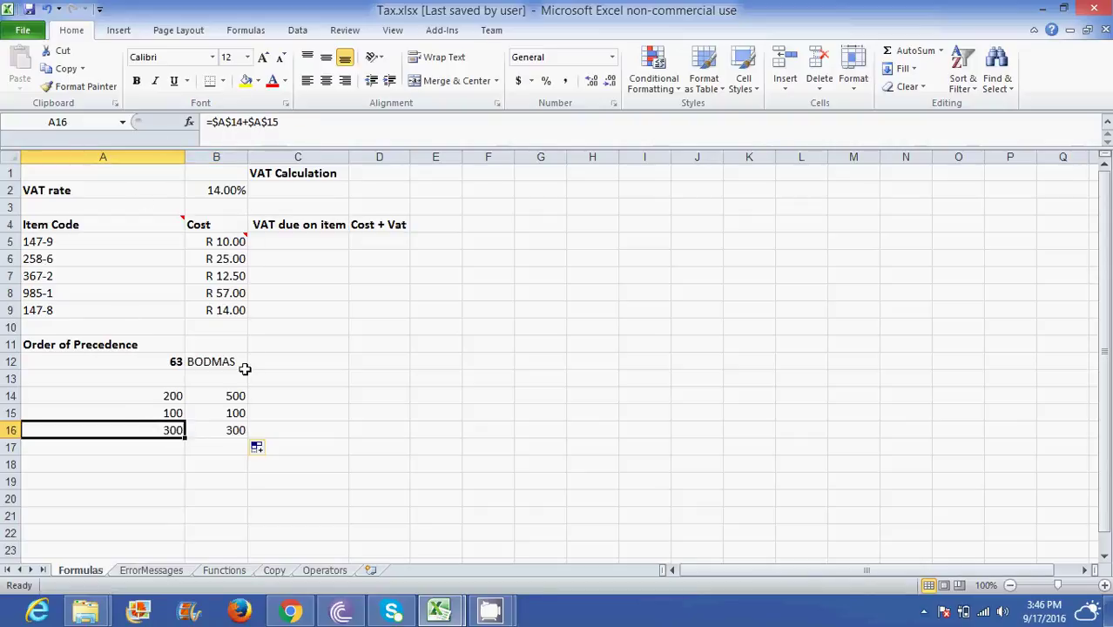
click(225, 431)
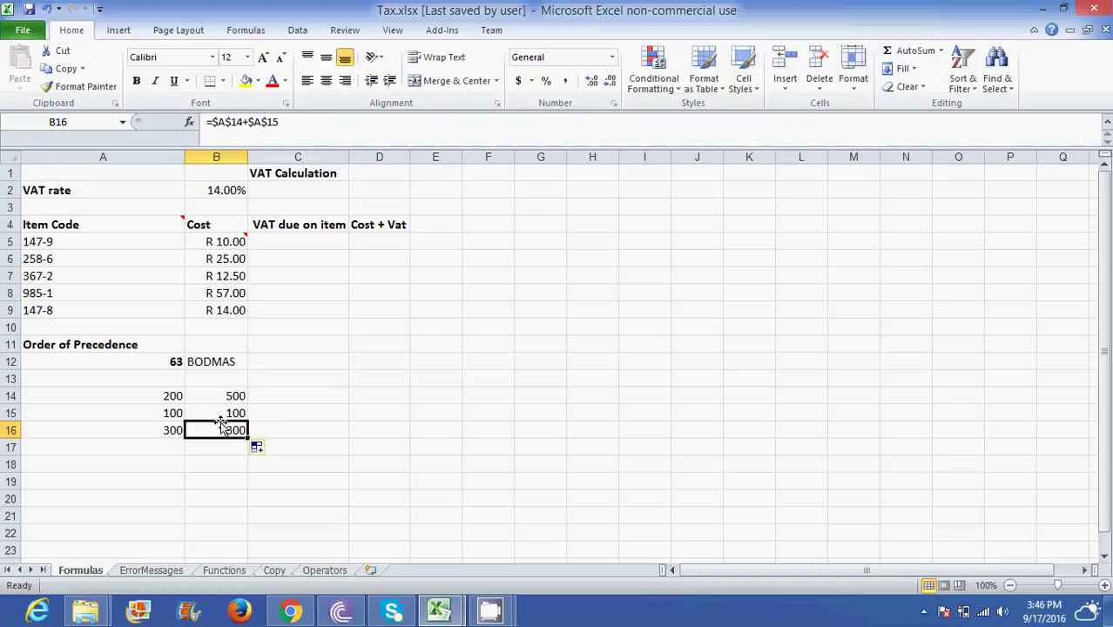
click(213, 123)
drag(213, 122, 284, 121)
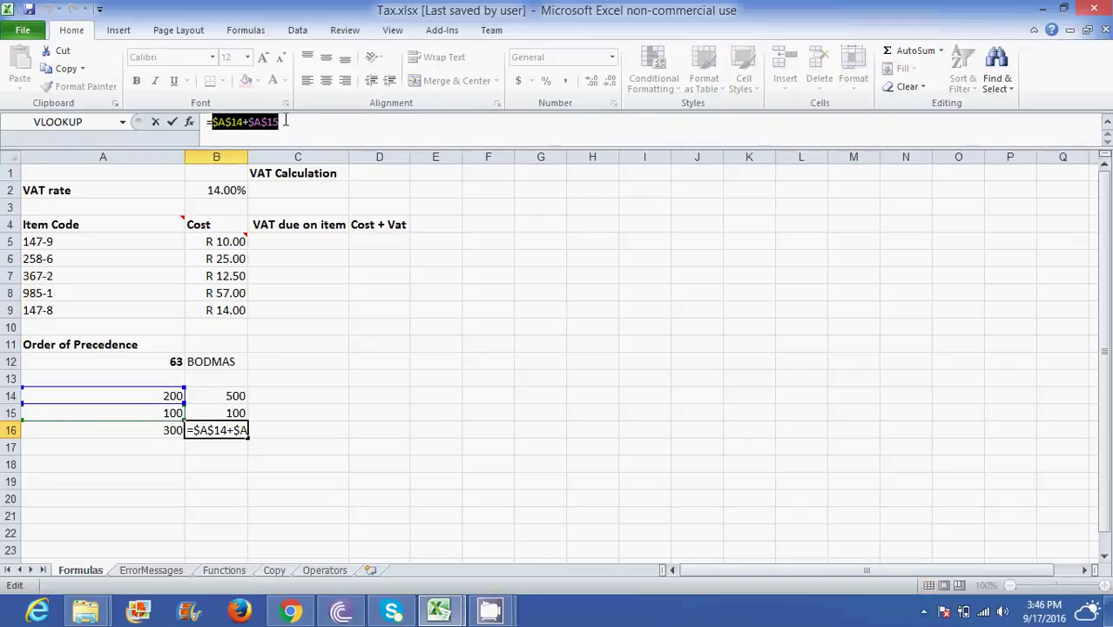
key(Return)
- Clear the addition formulas from cells A16 and B16
click(202, 430)
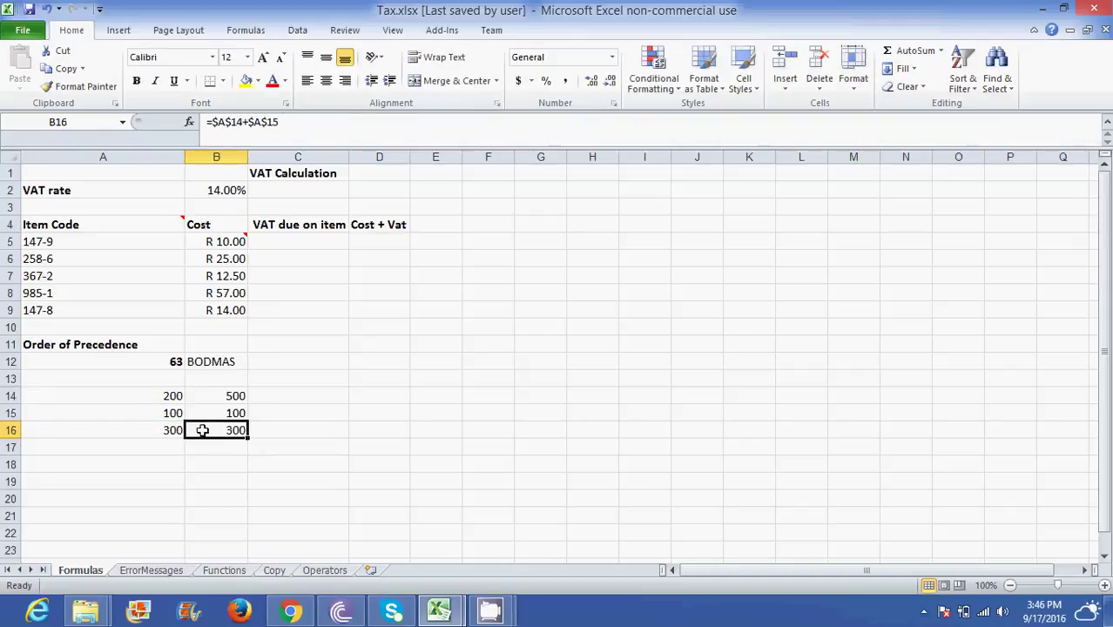
drag(202, 430, 175, 430)
key(Delete)
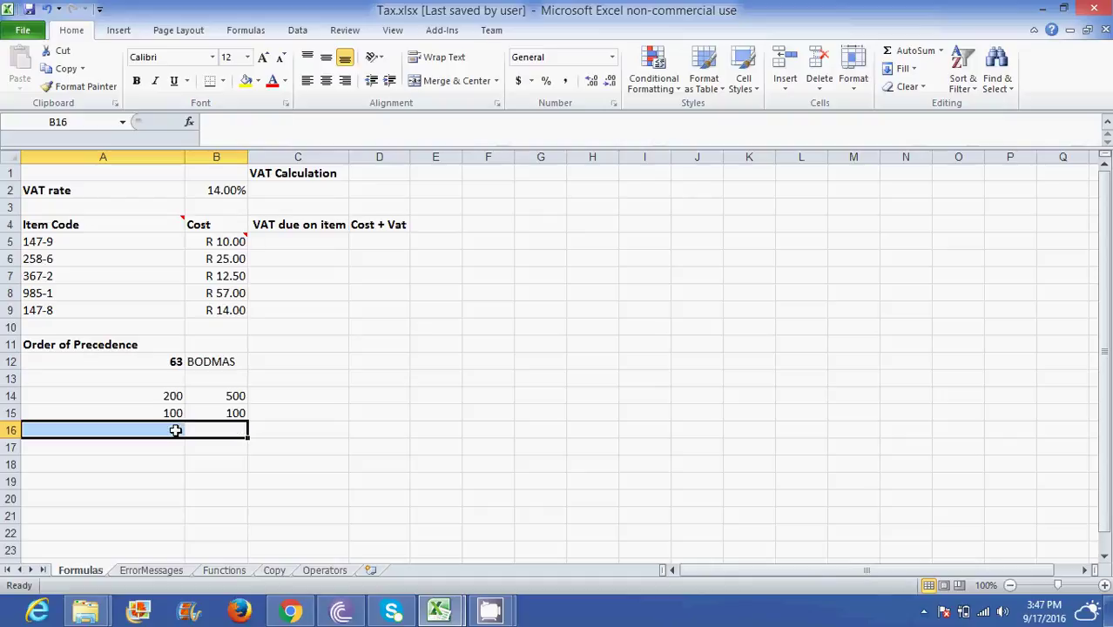
- Enter the formula =B5*B2 in cell C5 to calculate the VAT due on the first item
click(272, 242)
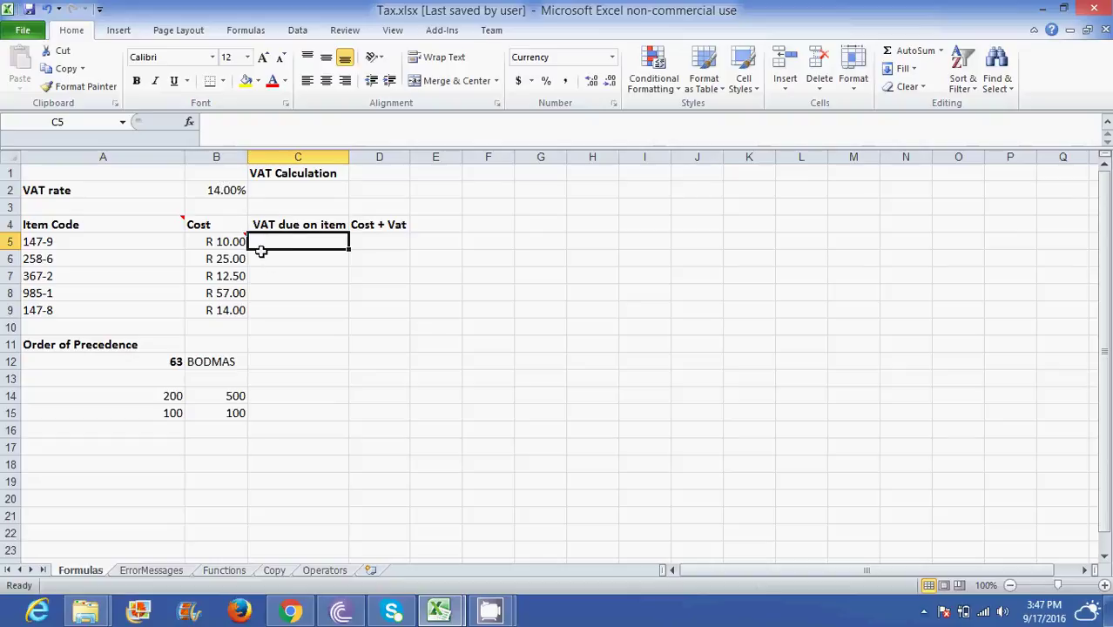
text(=)
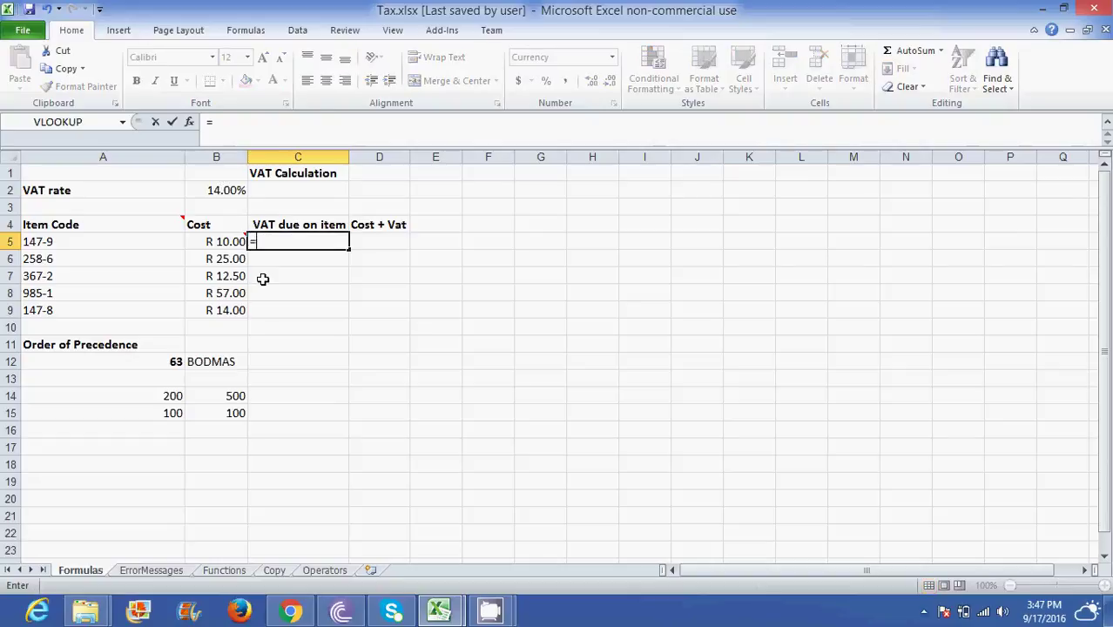
click(228, 242)
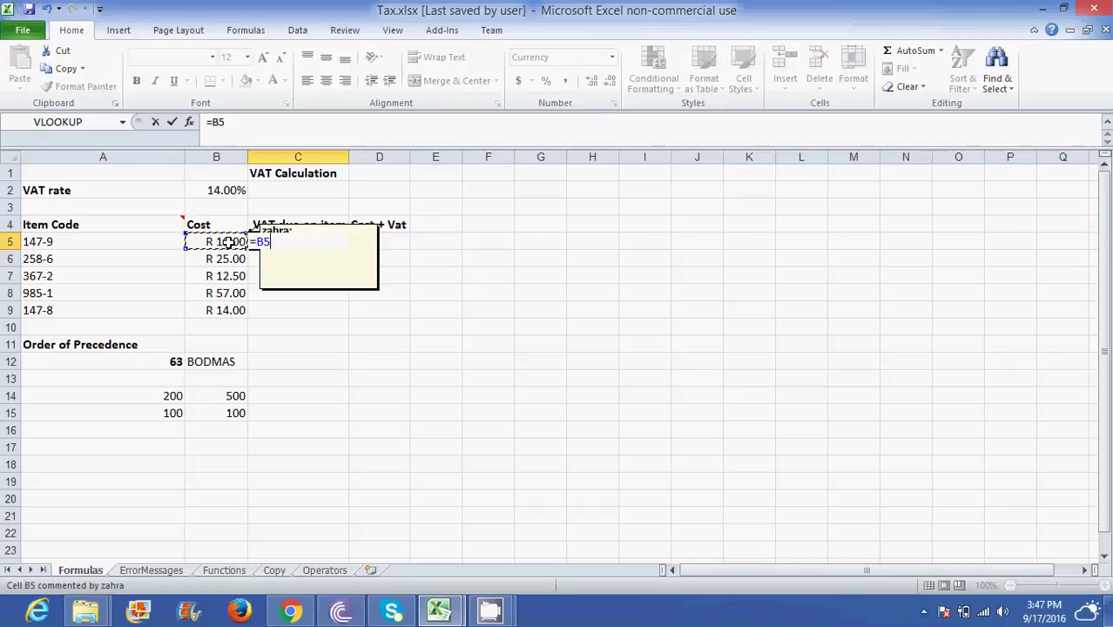
text(*)
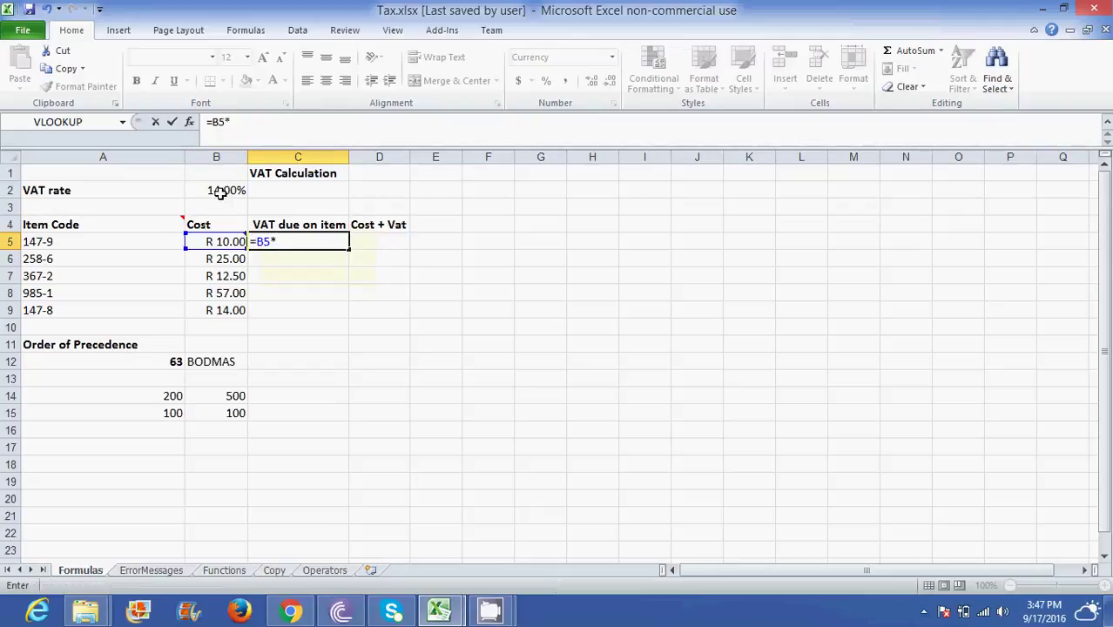
text(B2)
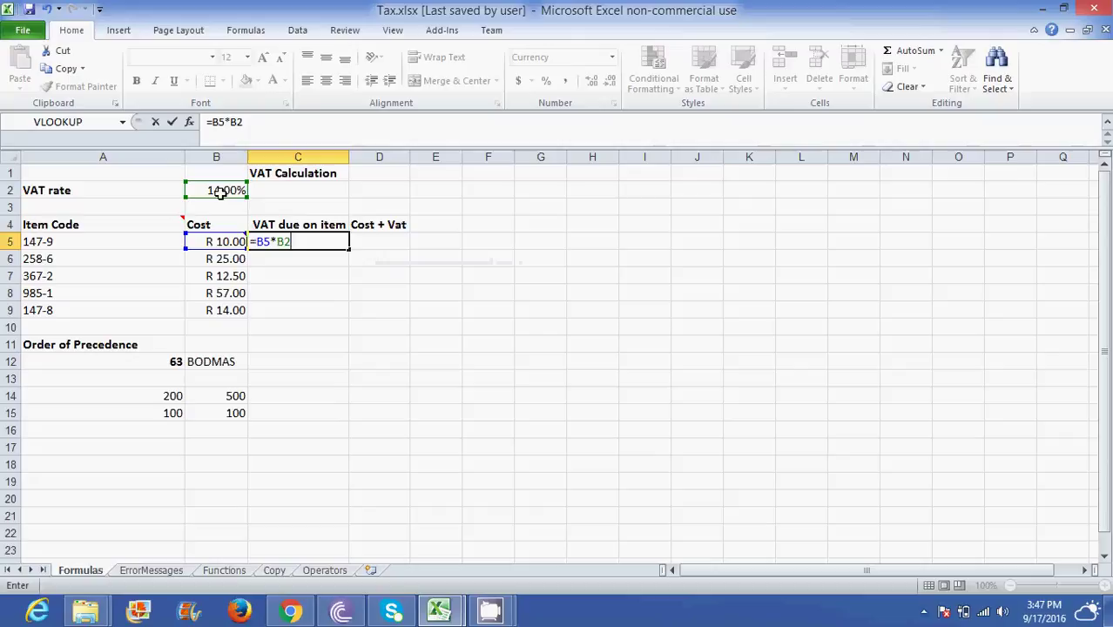
key(Return)
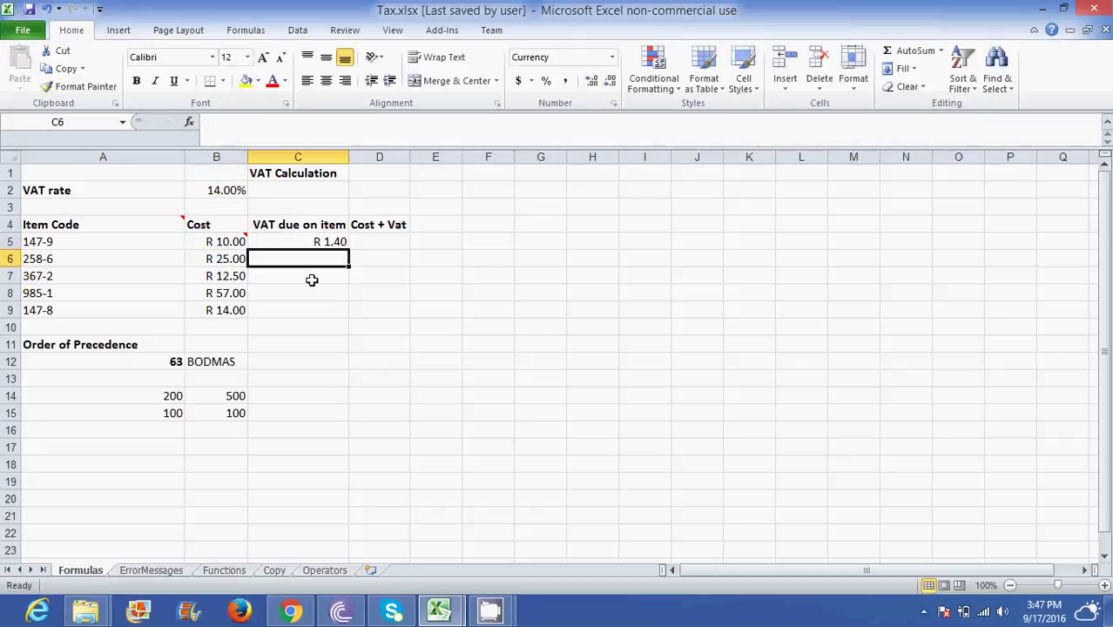
- Fill the relative VAT formula from C5 down to C9 and check the formula copied into each cell
click(331, 241)
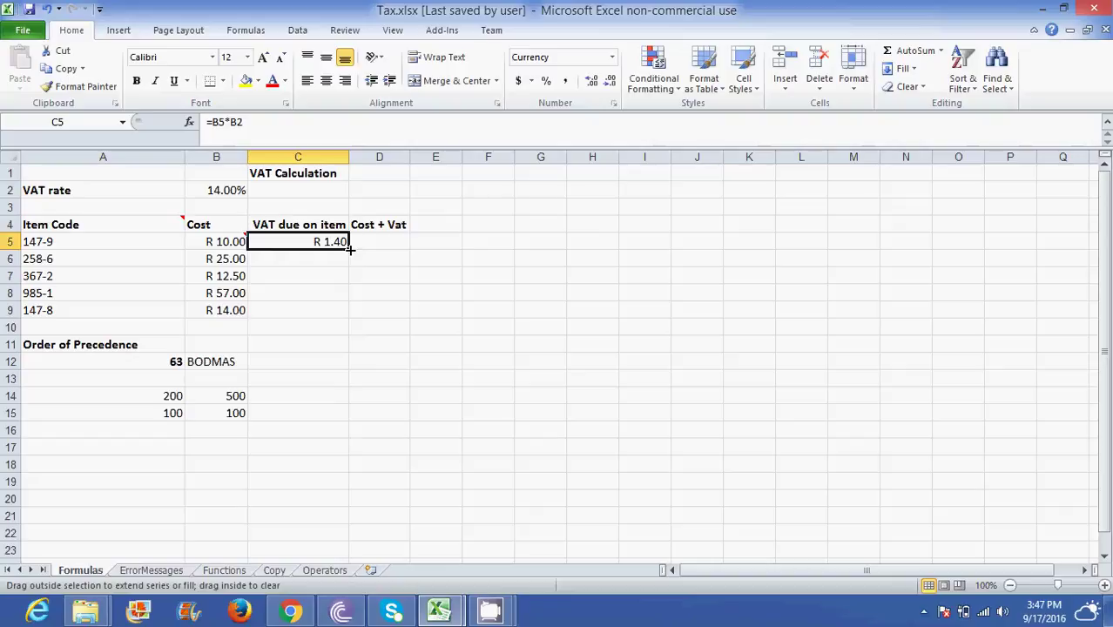
drag(348, 248, 349, 317)
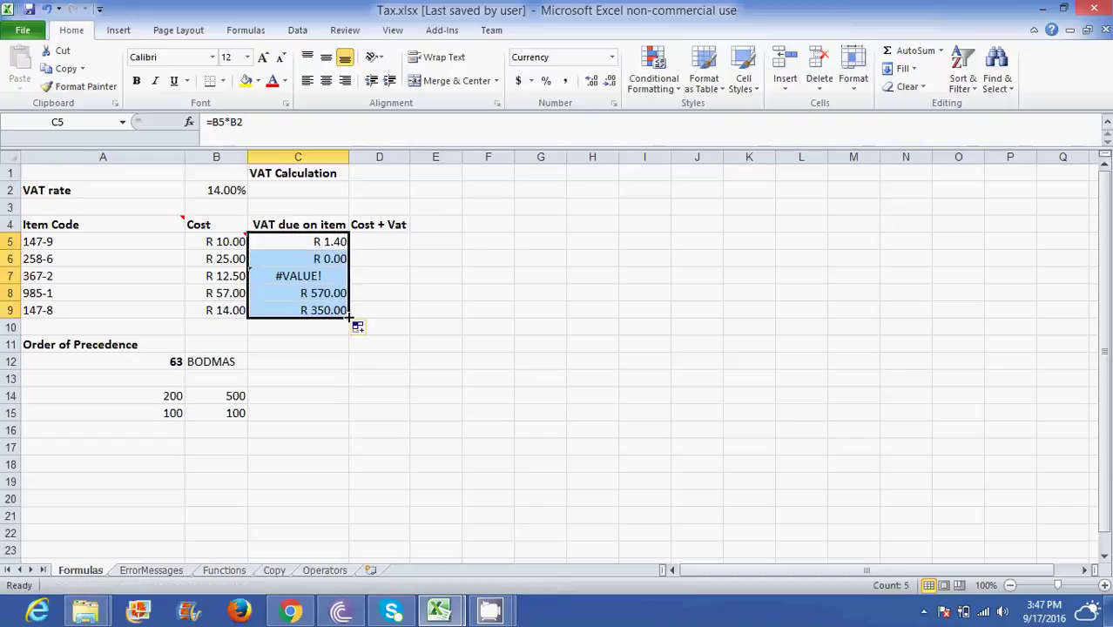
click(318, 242)
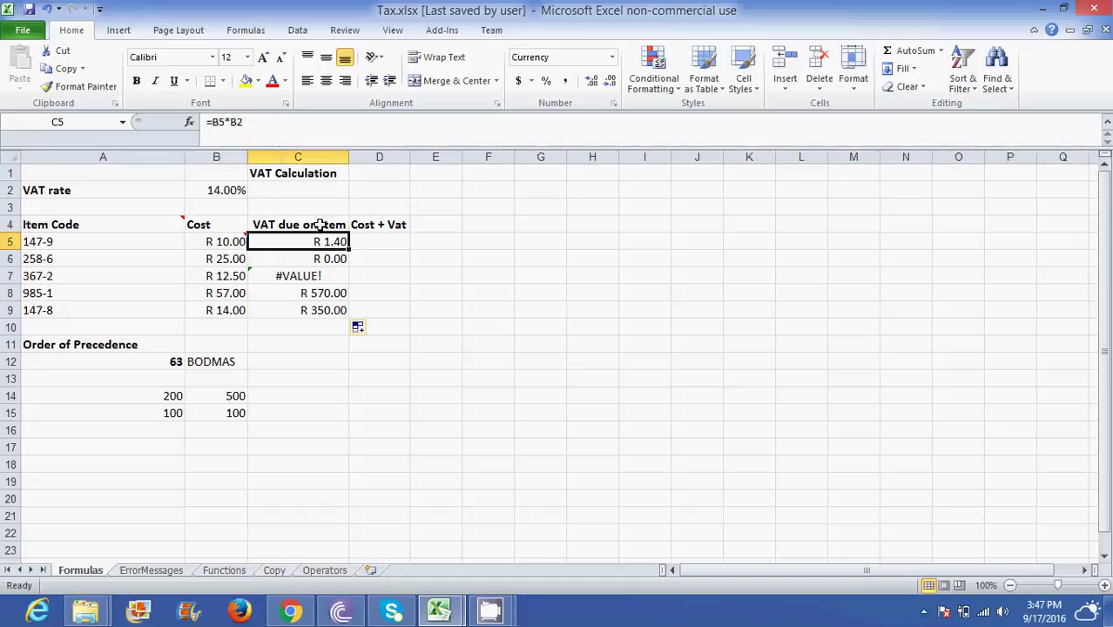
key(Down)
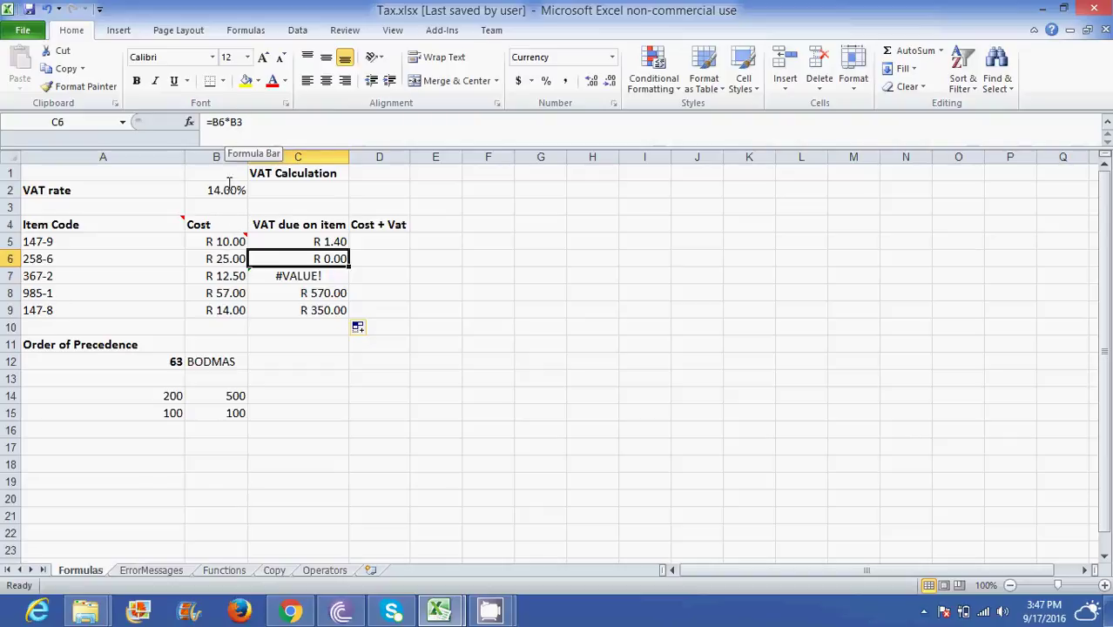
click(319, 277)
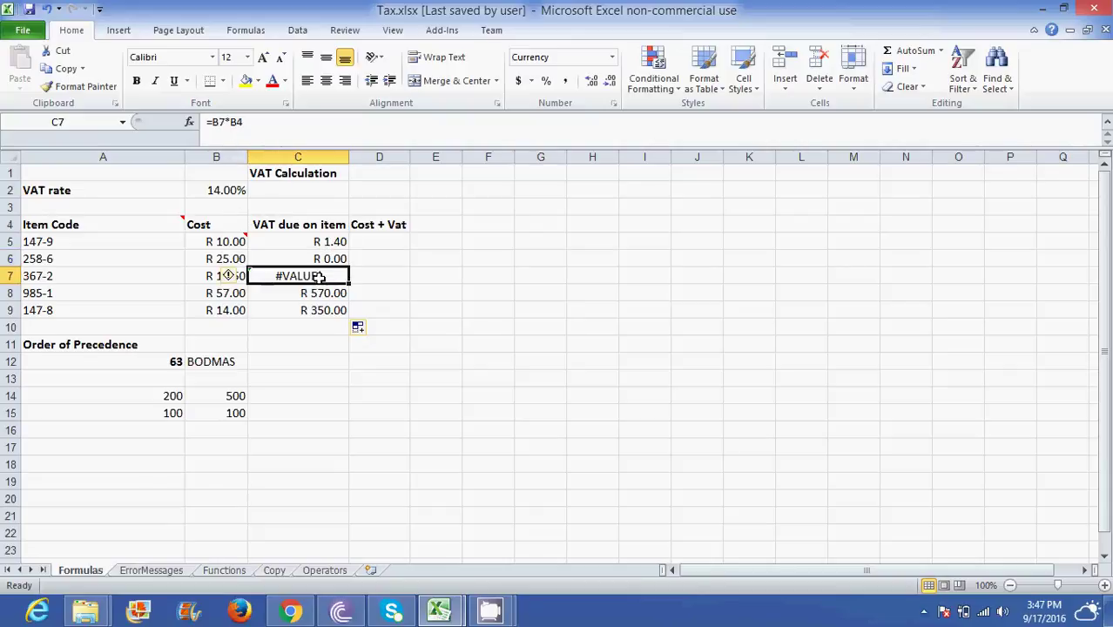
click(318, 293)
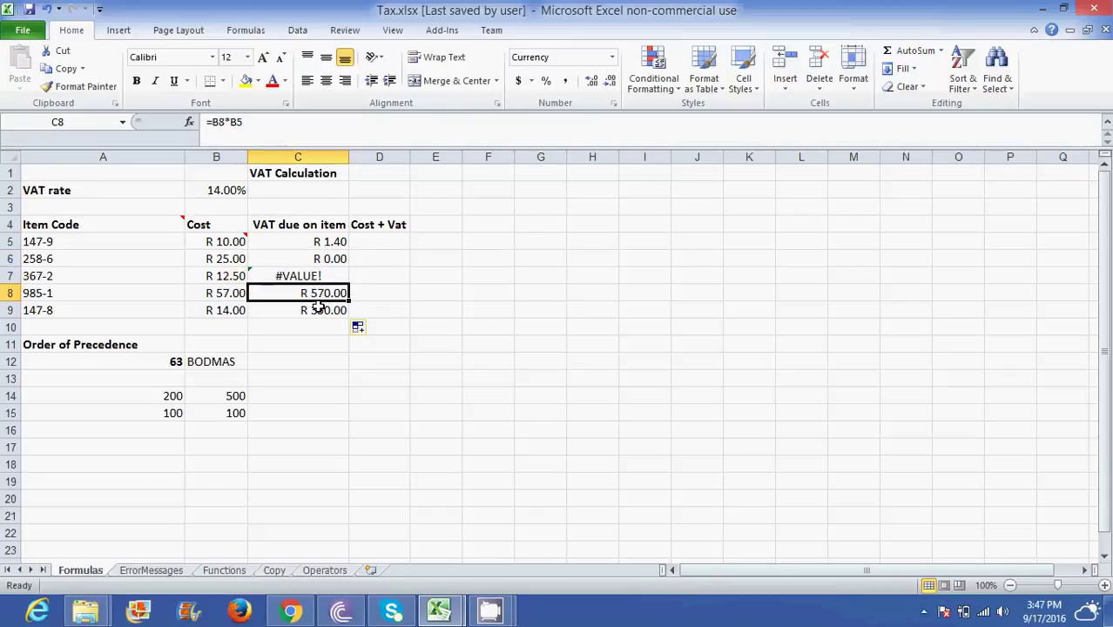
click(318, 309)
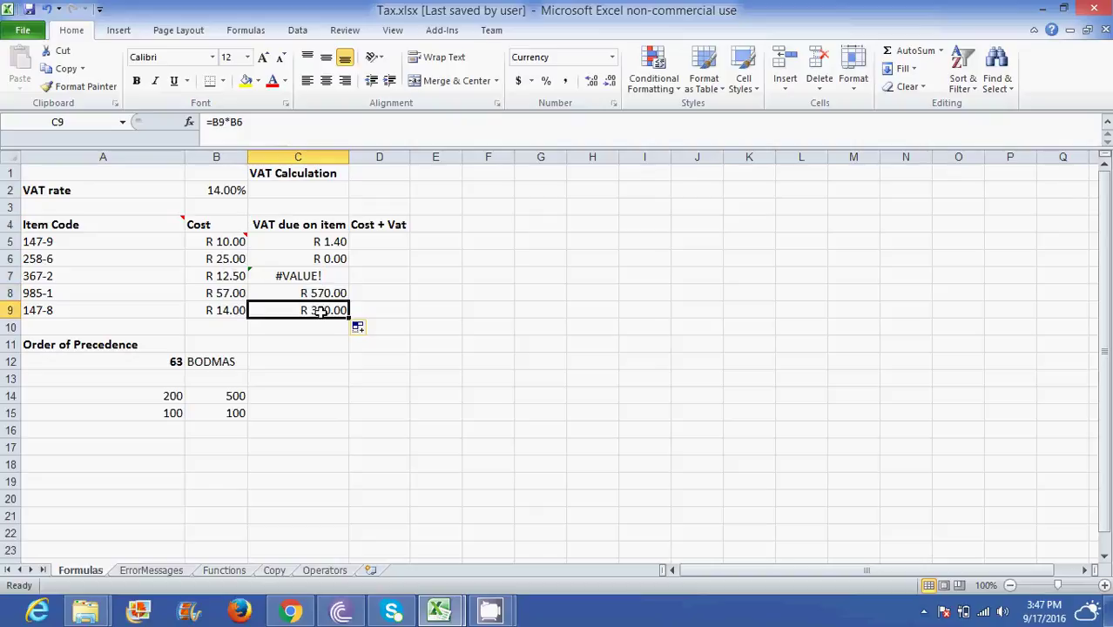
- Make the VAT rate reference in cell C5 absolute so that the formula reads =B5*$B$2
click(319, 241)
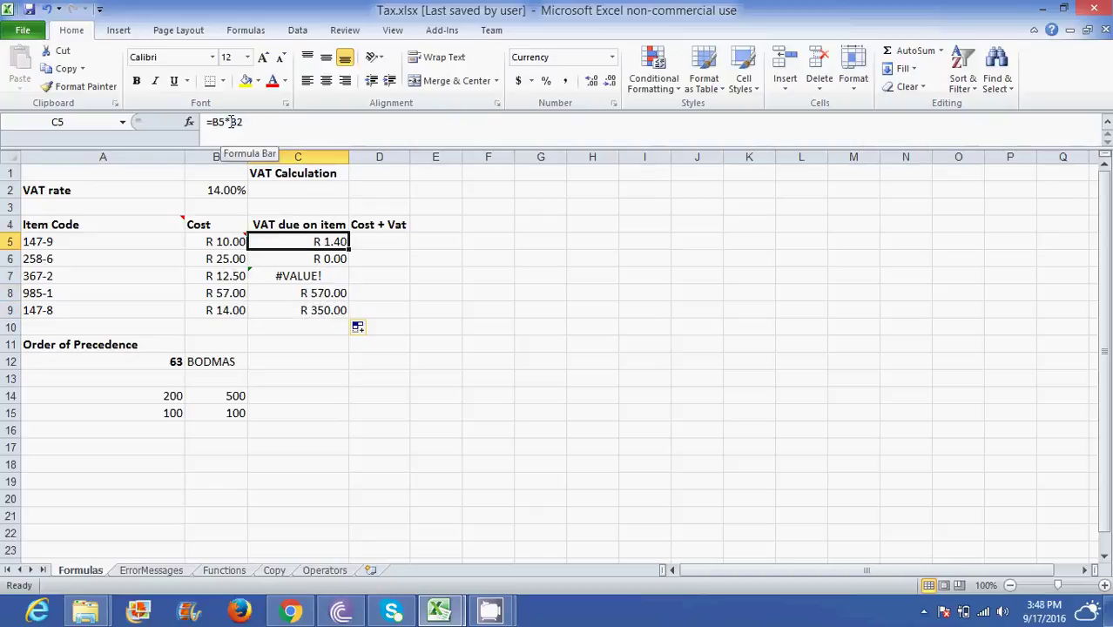
click(229, 121)
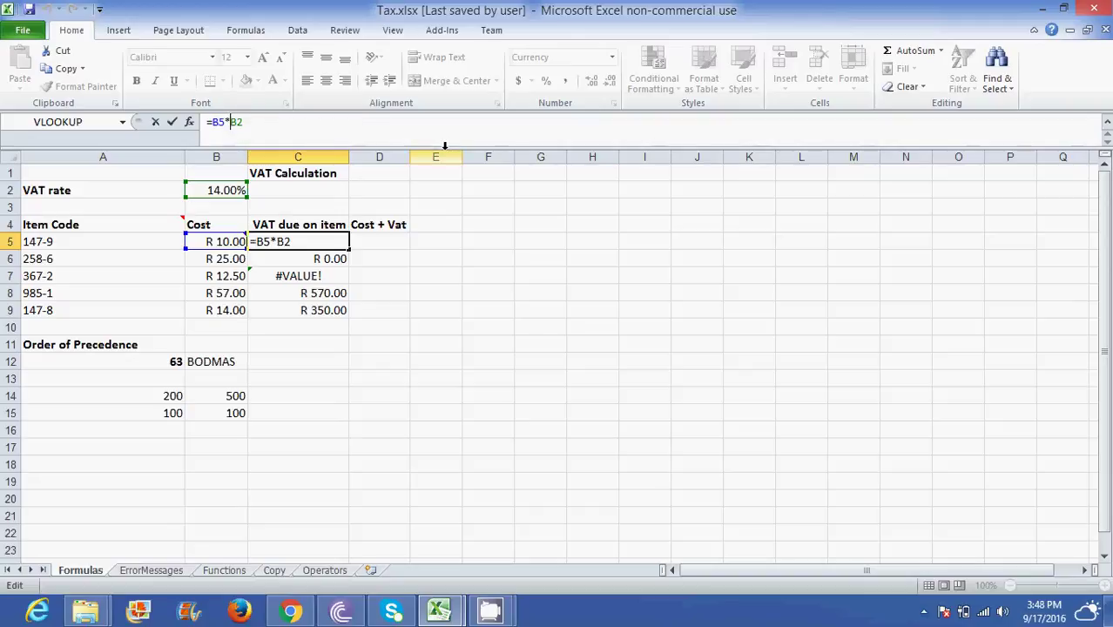
key(F4)
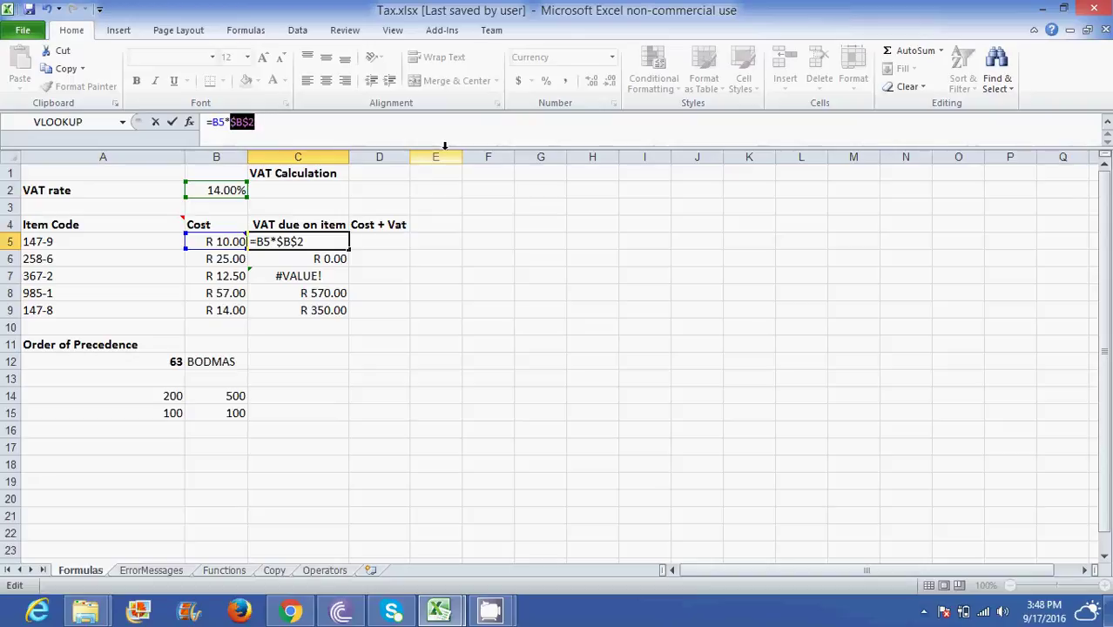
key(Return)
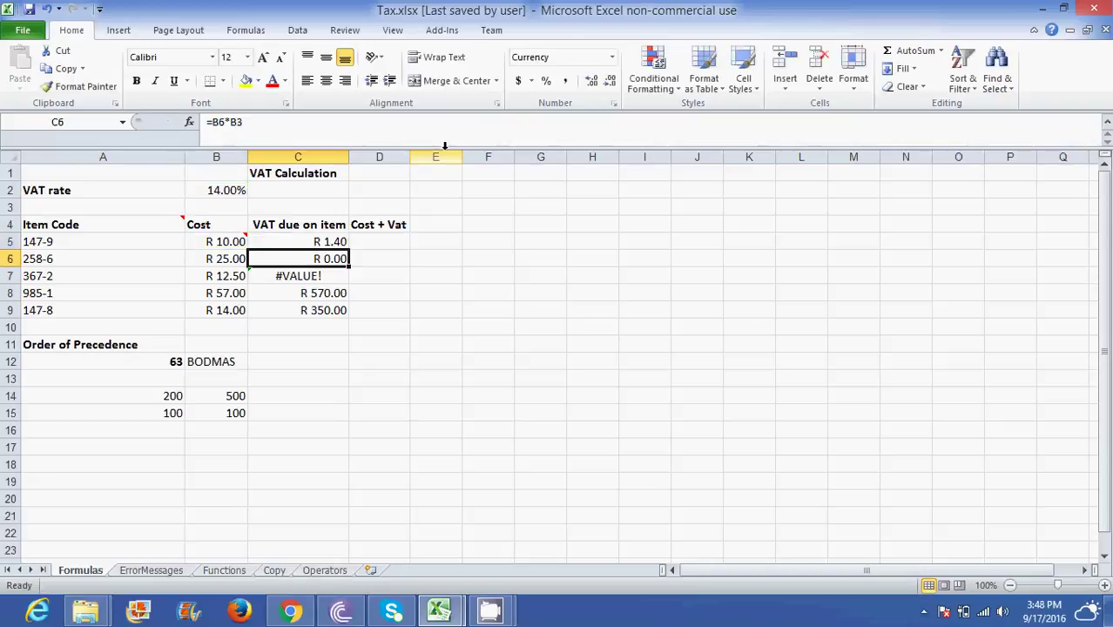
- Fill the corrected VAT formula from C5 down to C9 and check the references in the copied formulas
click(324, 240)
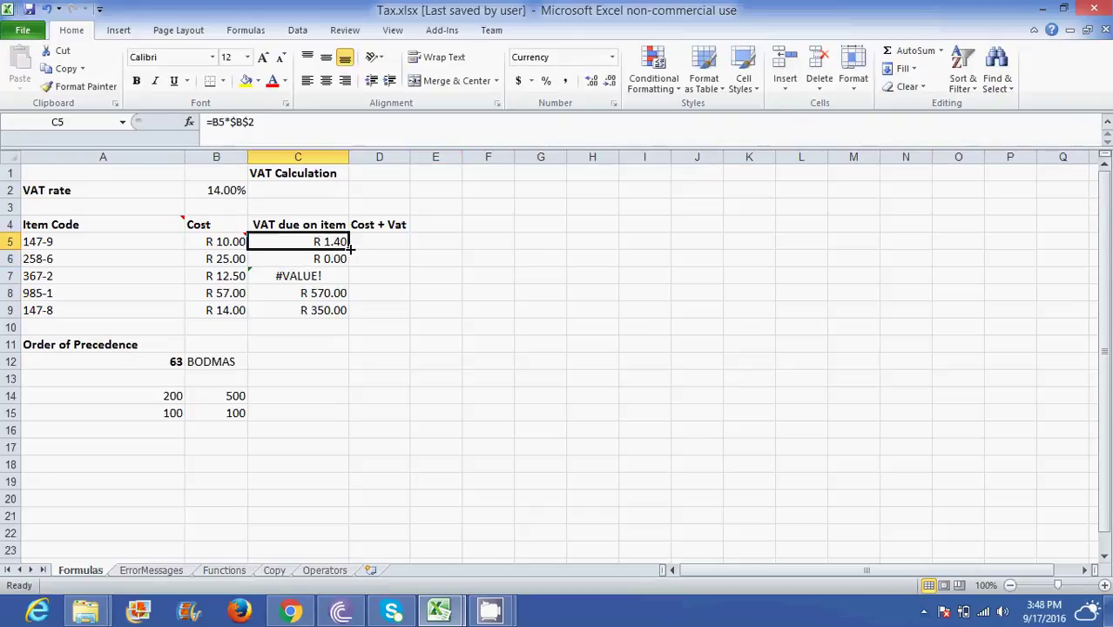
drag(349, 248, 349, 319)
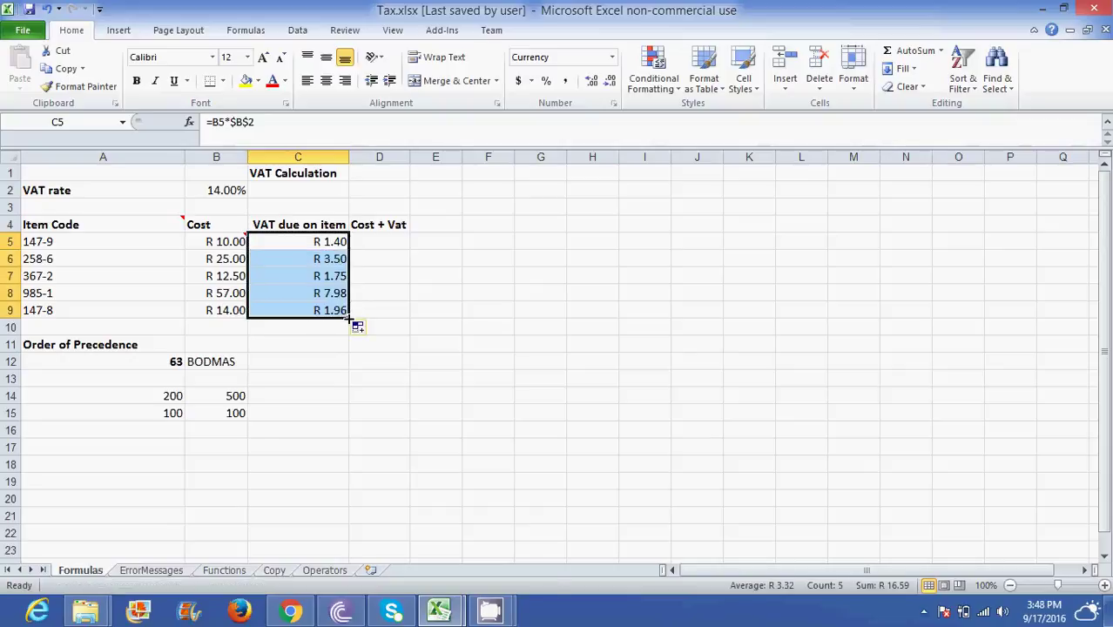
click(326, 241)
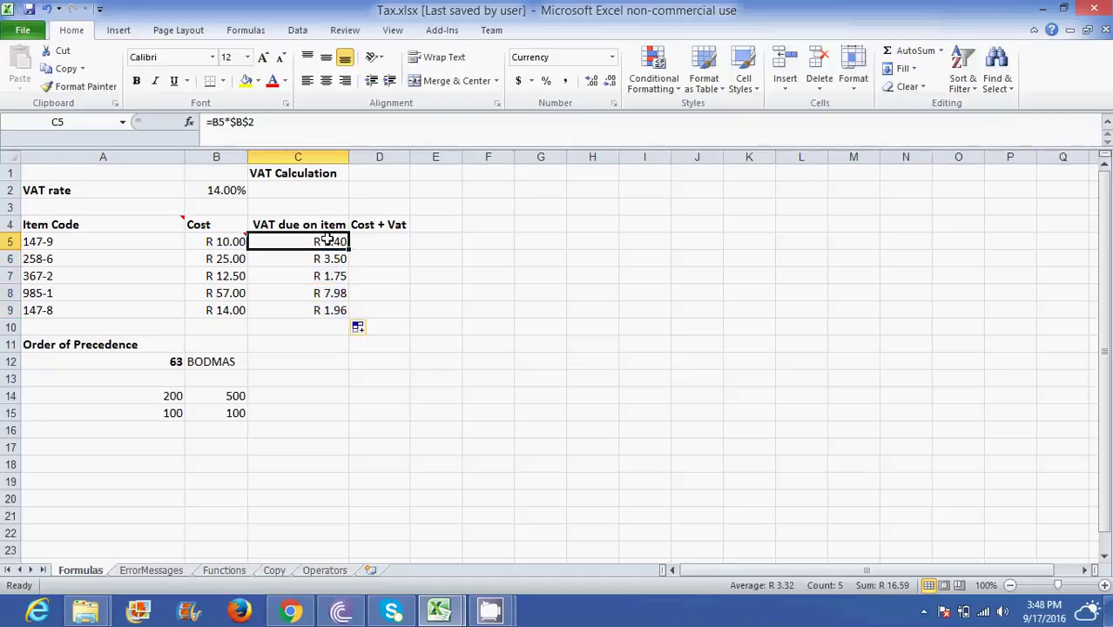
click(322, 259)
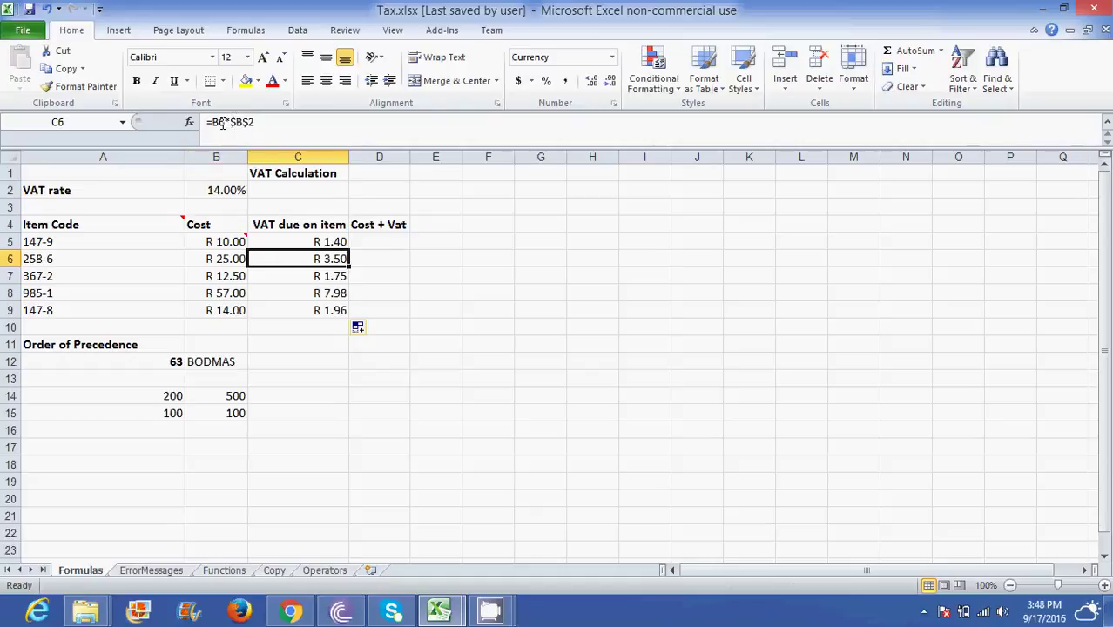
click(290, 273)
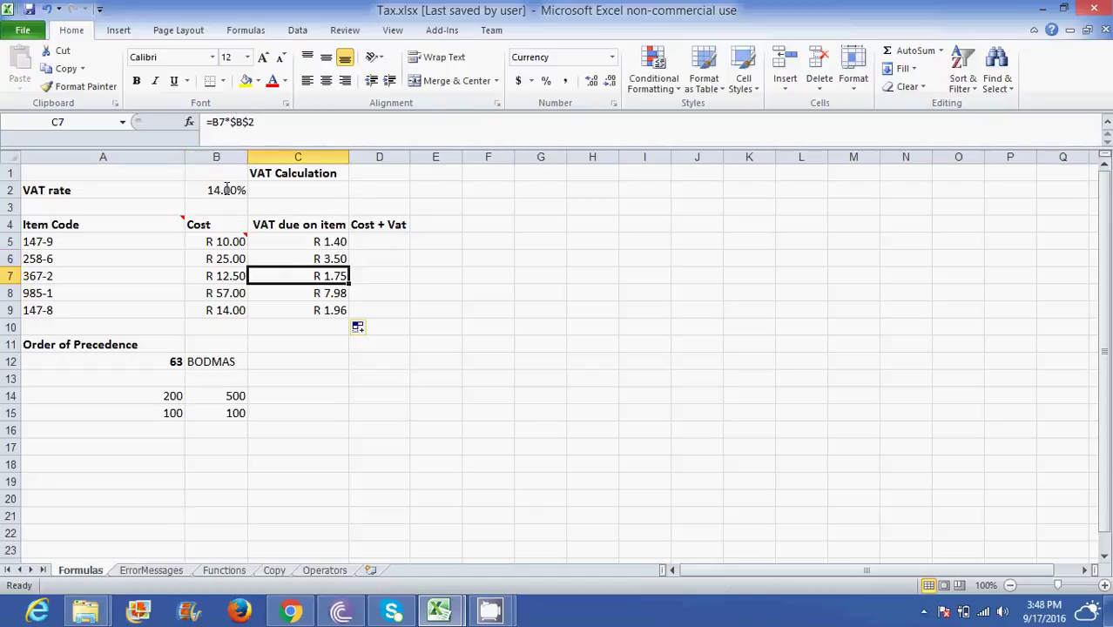
click(294, 299)
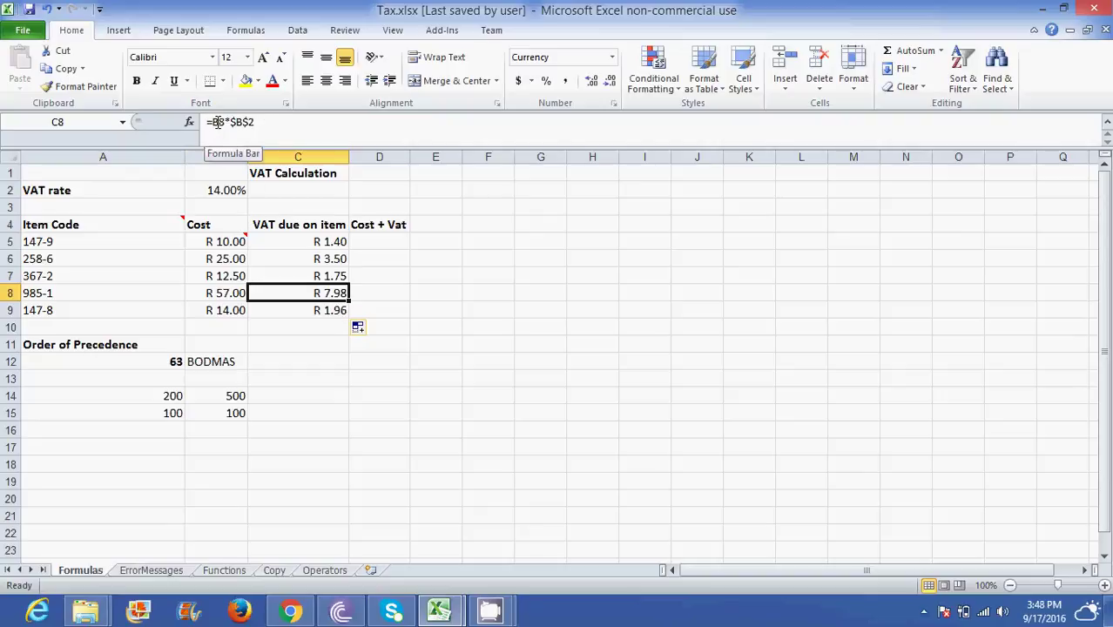
click(293, 276)
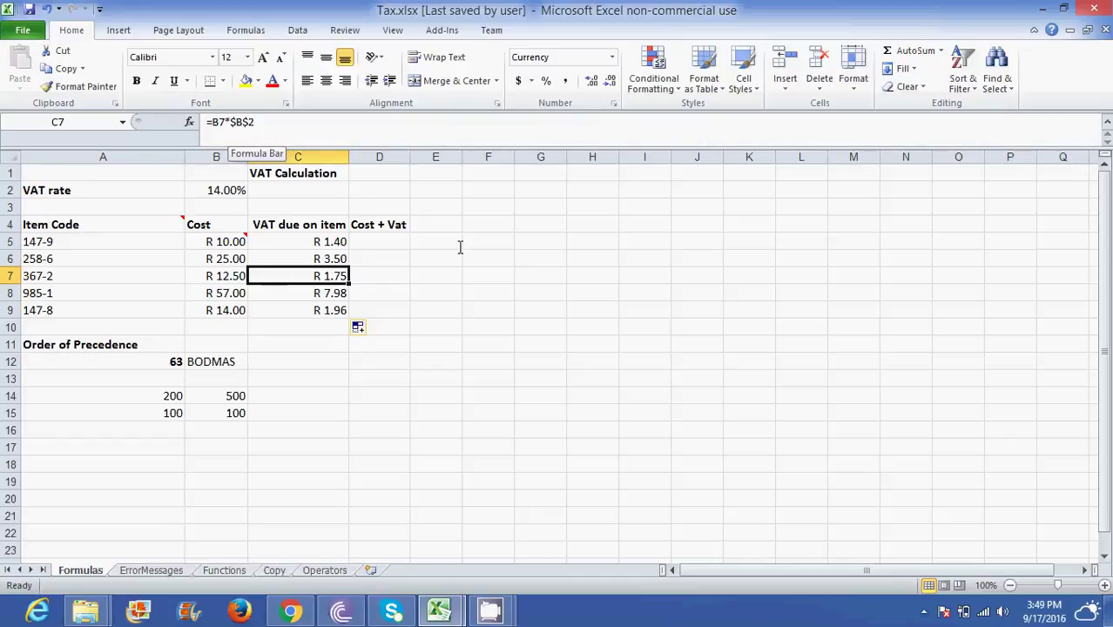
click(923, 613)
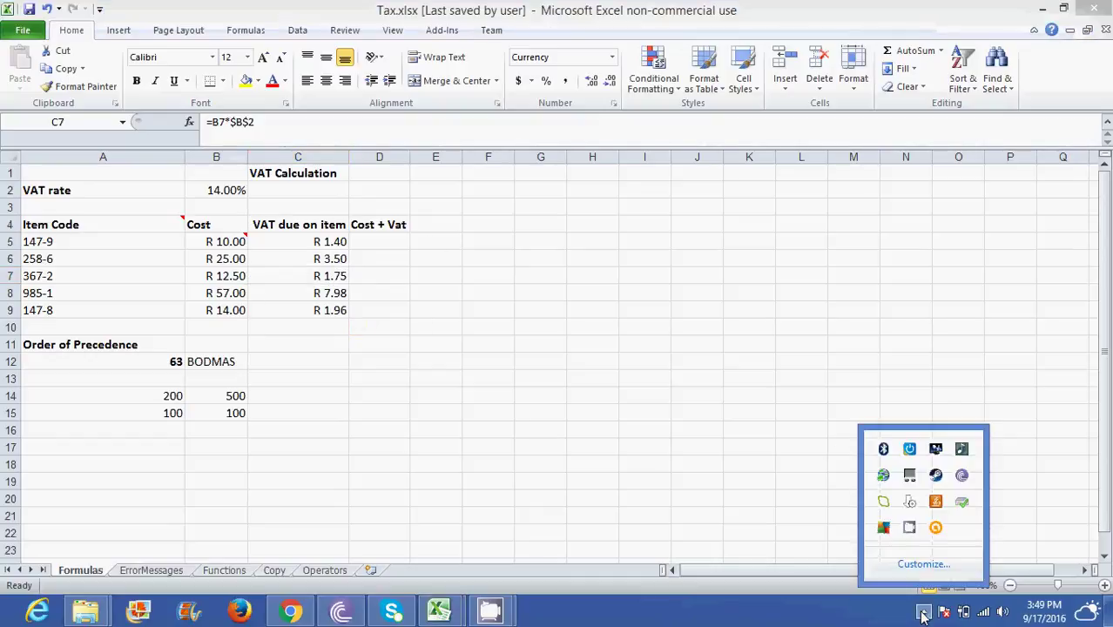
right_click(909, 528)
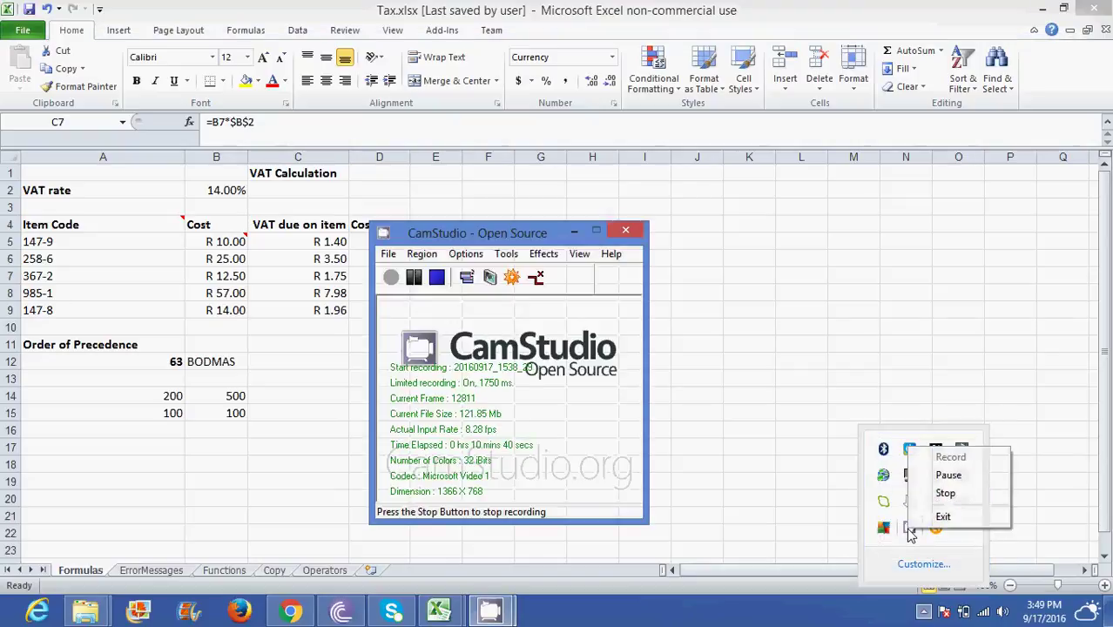